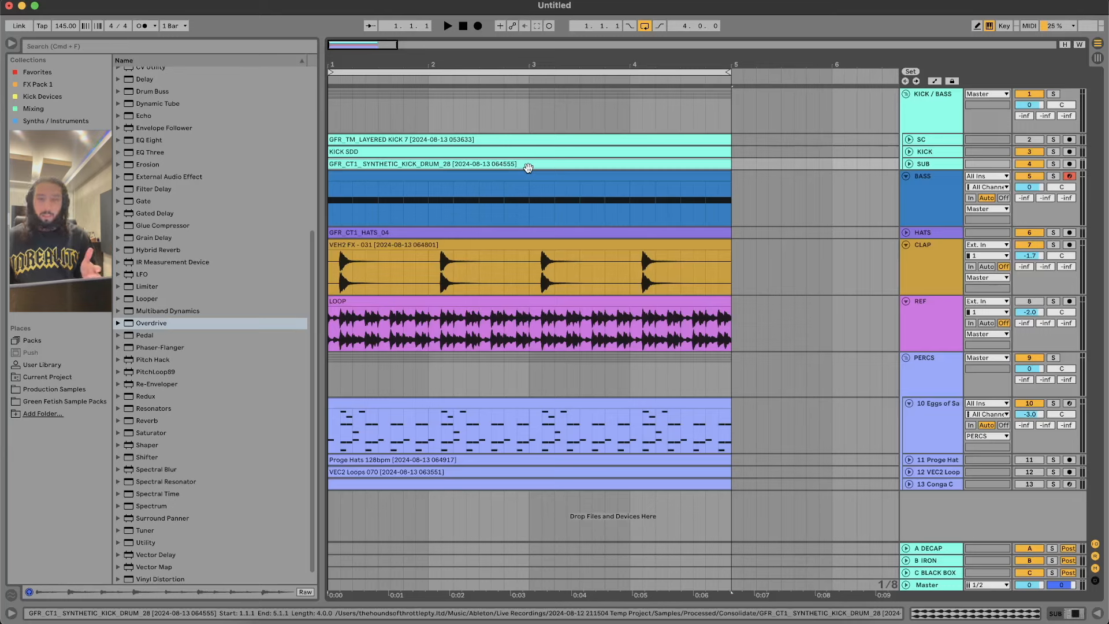
Play the full four-bar arrangement from the start, with the LOOP clip on the REF track selected
left_click(496, 246)
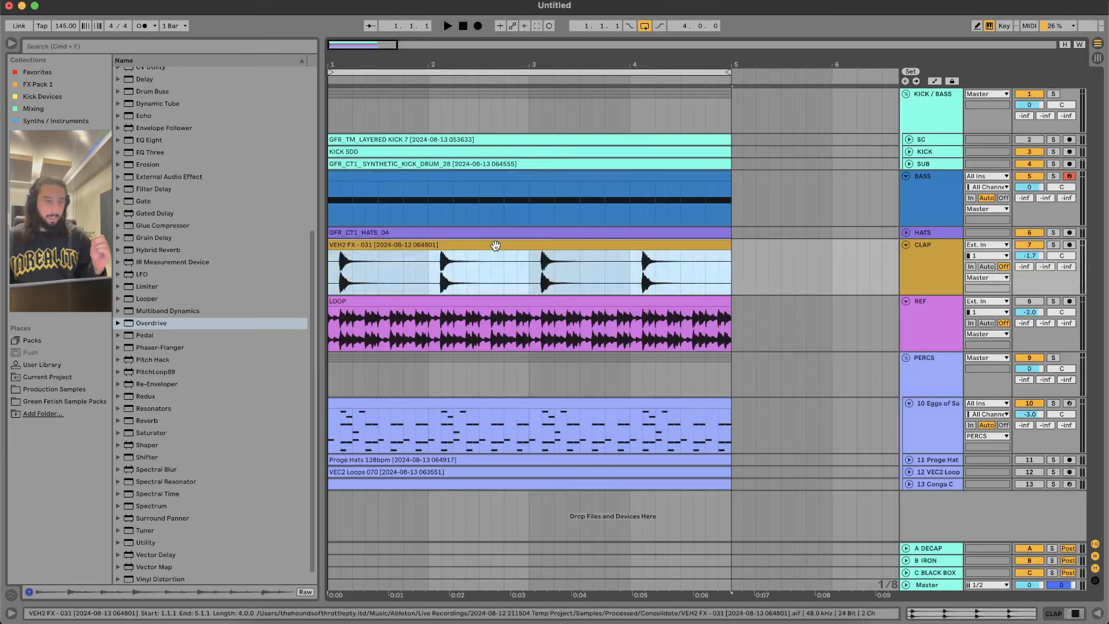
left_click(591, 305)
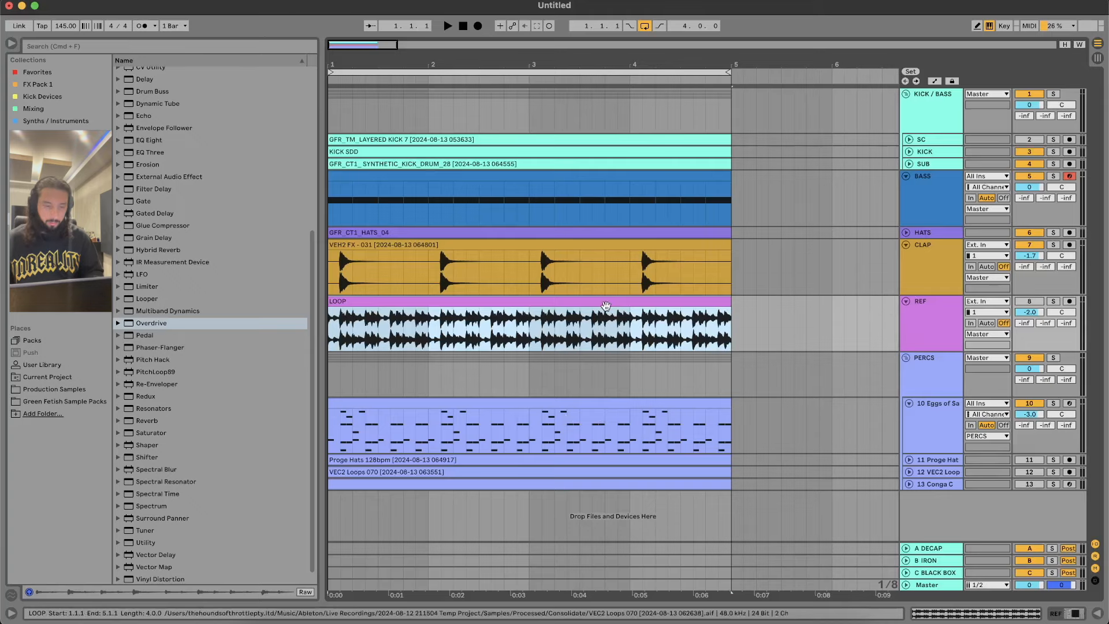
key("space")
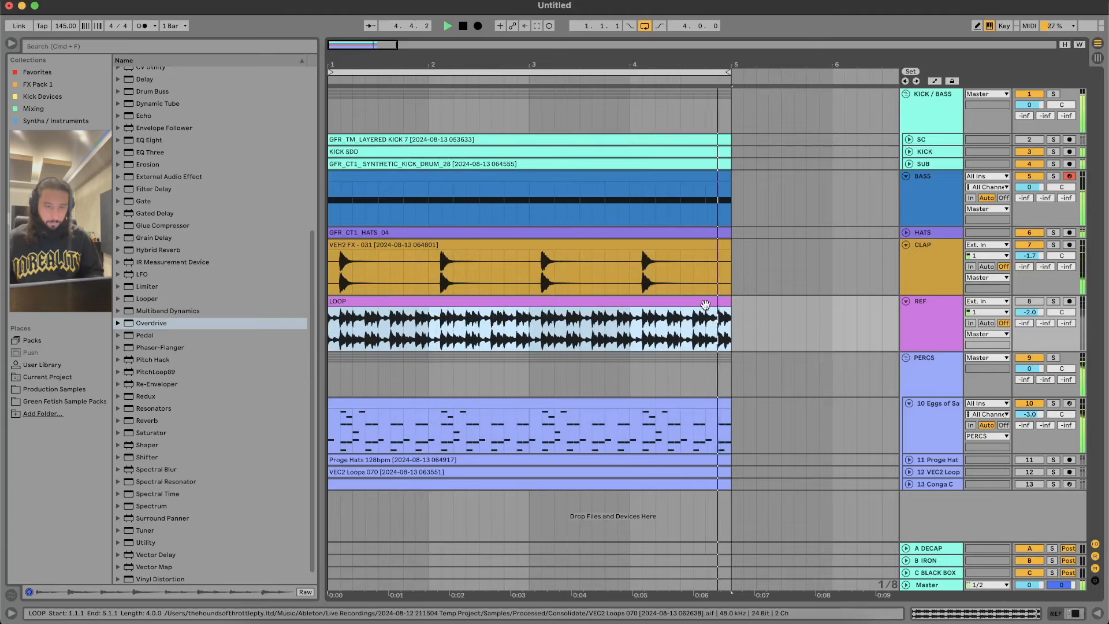
key("space")
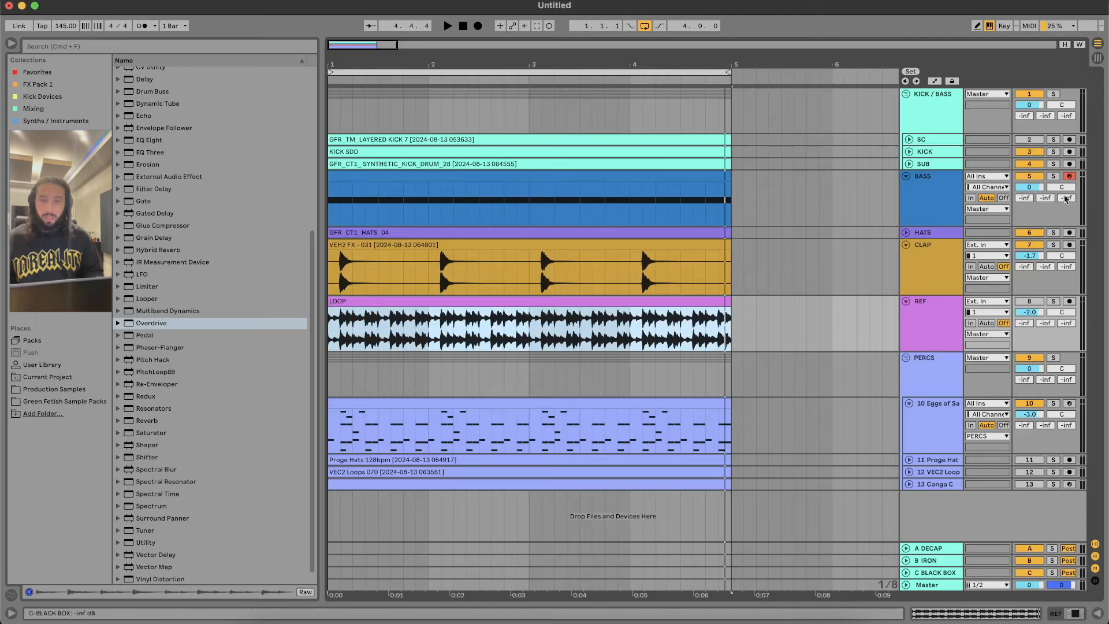
Expand the KICK track and audition its KICK SDD clip in solo, then release the solo
left_click(908, 152)
left_click(738, 168)
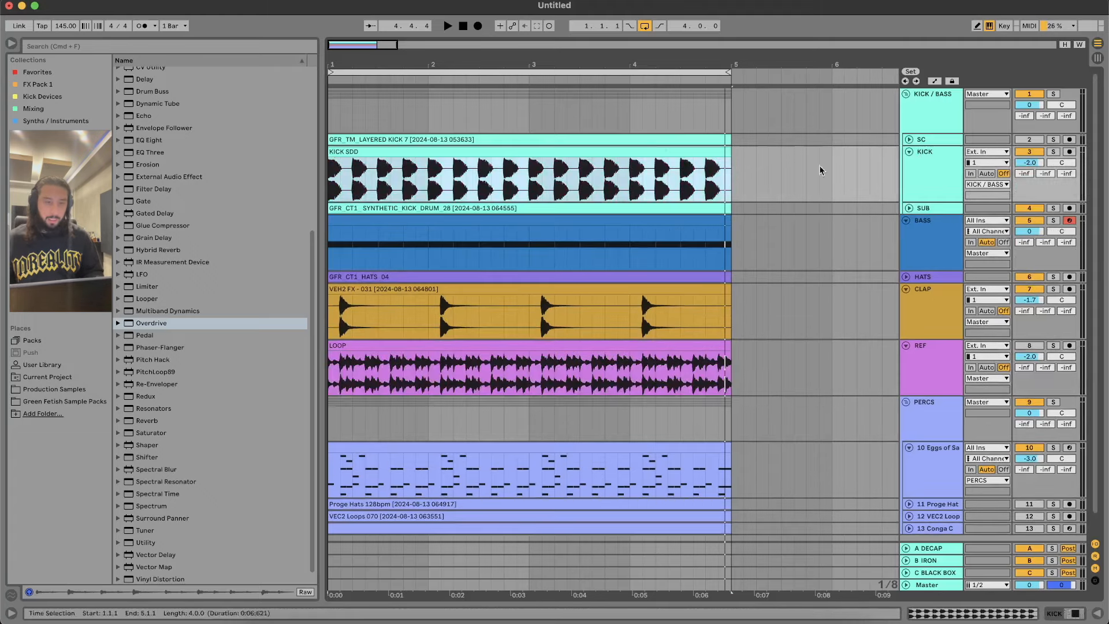
left_click(1055, 152)
key("space")
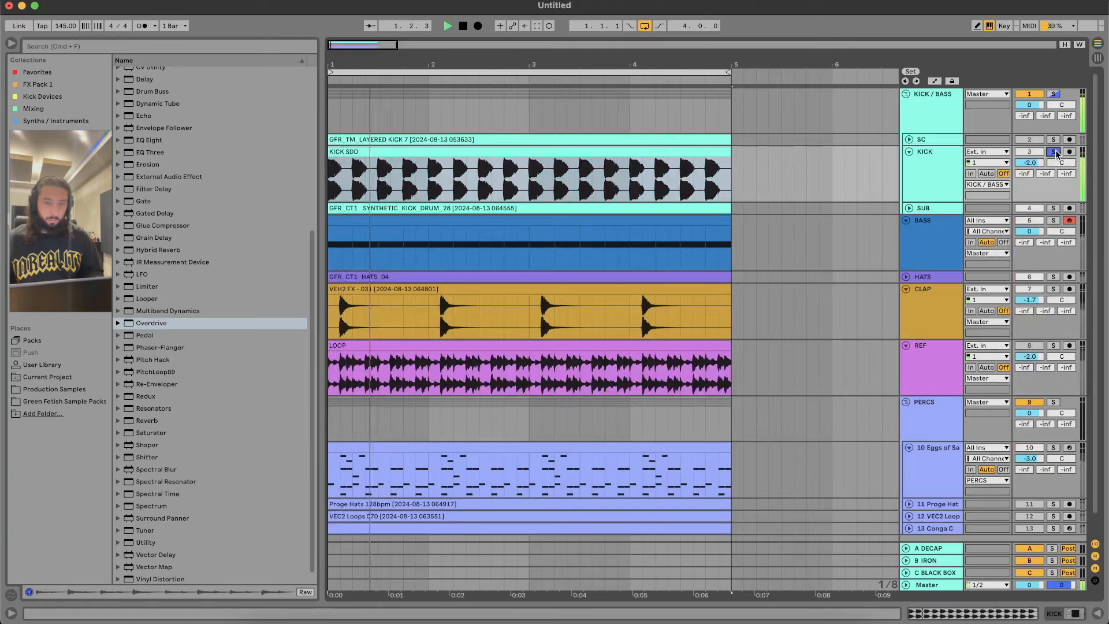
key("space")
left_click(1054, 152)
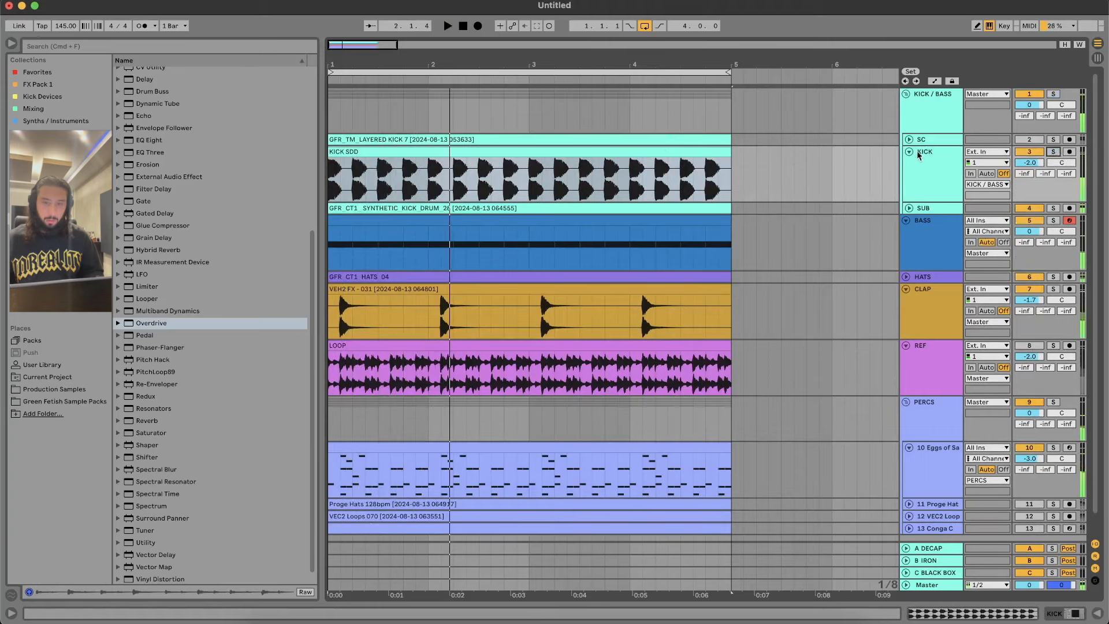
Collapse the KICK track, expand SUB, and audition KICK and SUB soloed together from the start
left_click(909, 152)
left_click(909, 164)
left_click_drag(352, 196, 317, 196)
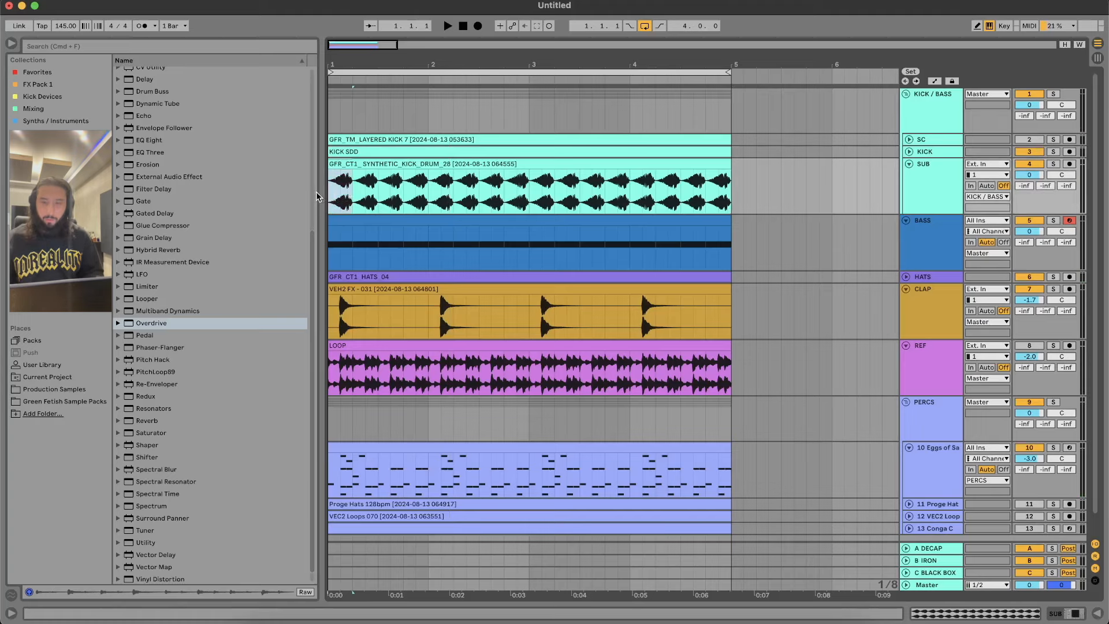
left_click(1055, 153)
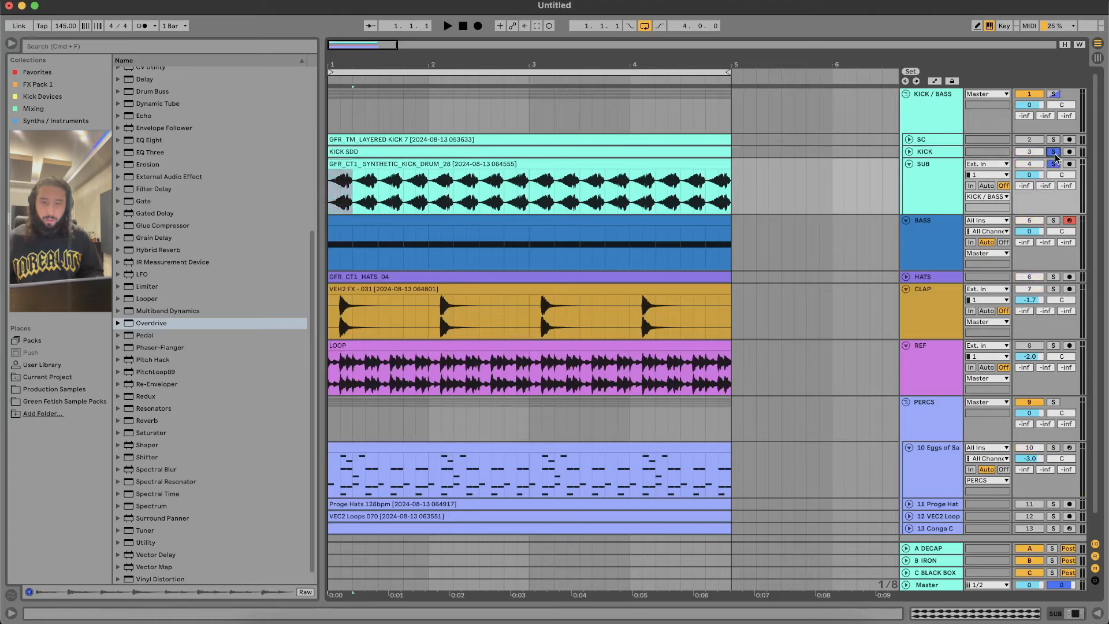
key("space")
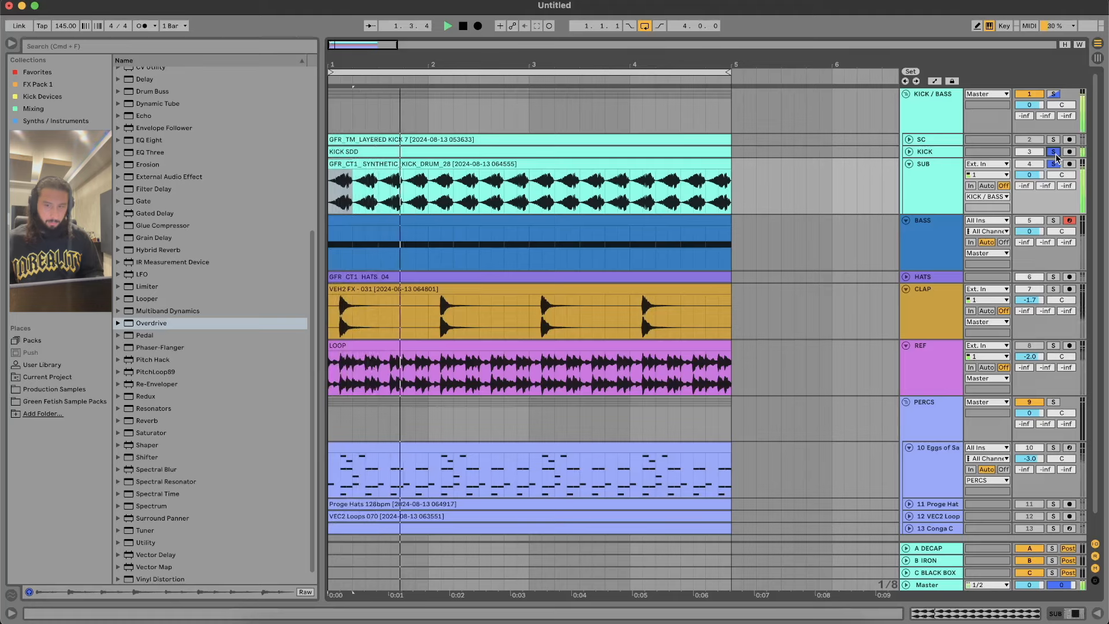
key("space")
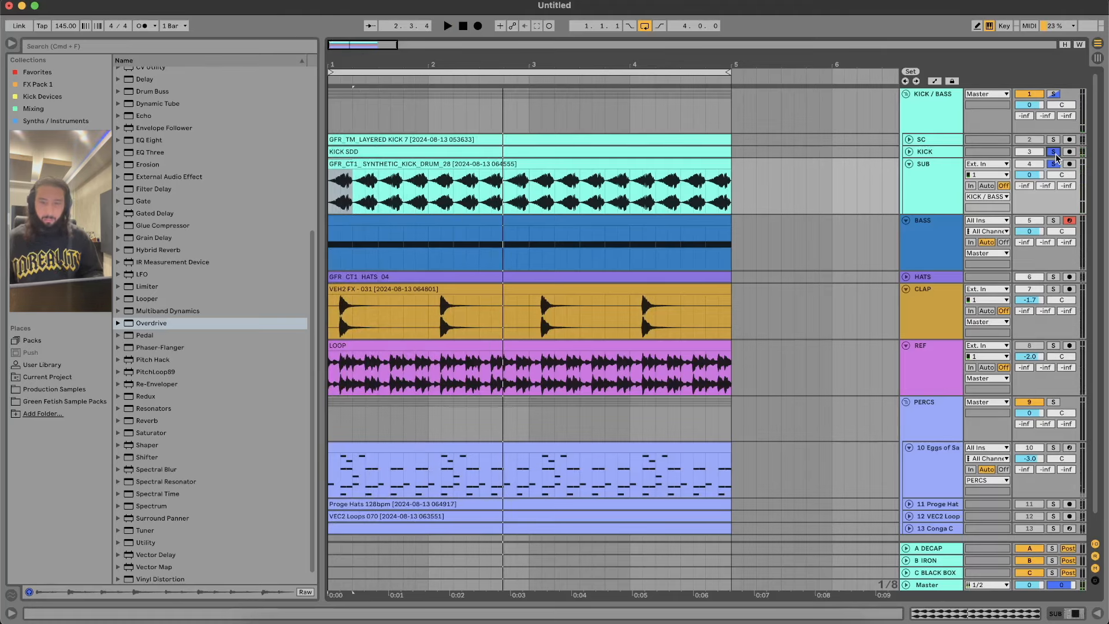
Solo the BASS track, inspect its MIDI clip and device chain, and play the bass on its own
left_click(1053, 220)
double_click(661, 230)
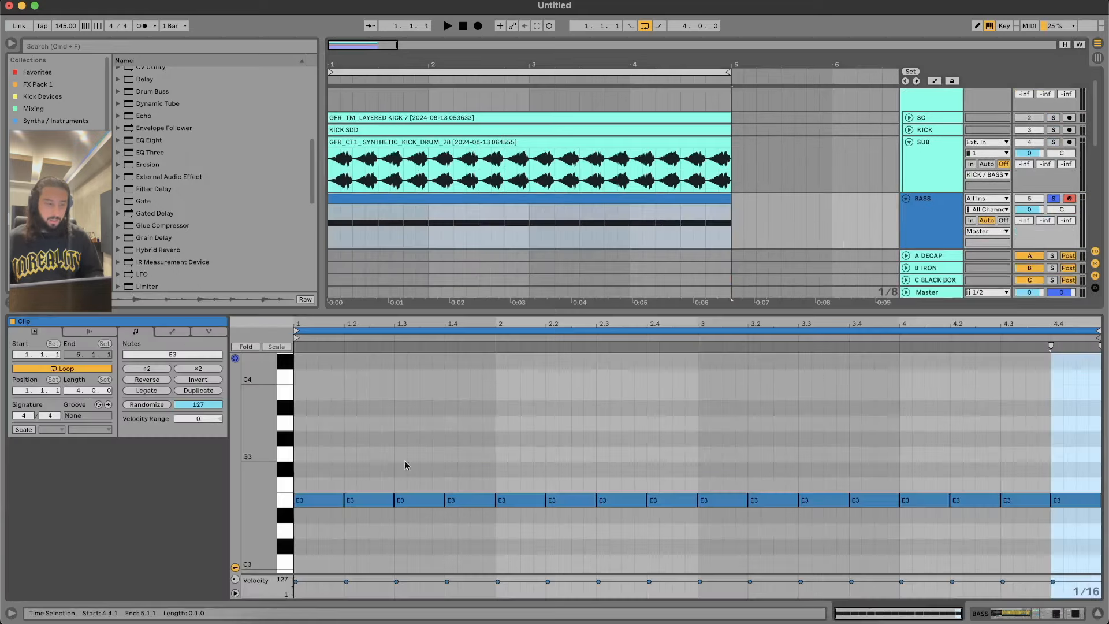
left_click(1044, 616)
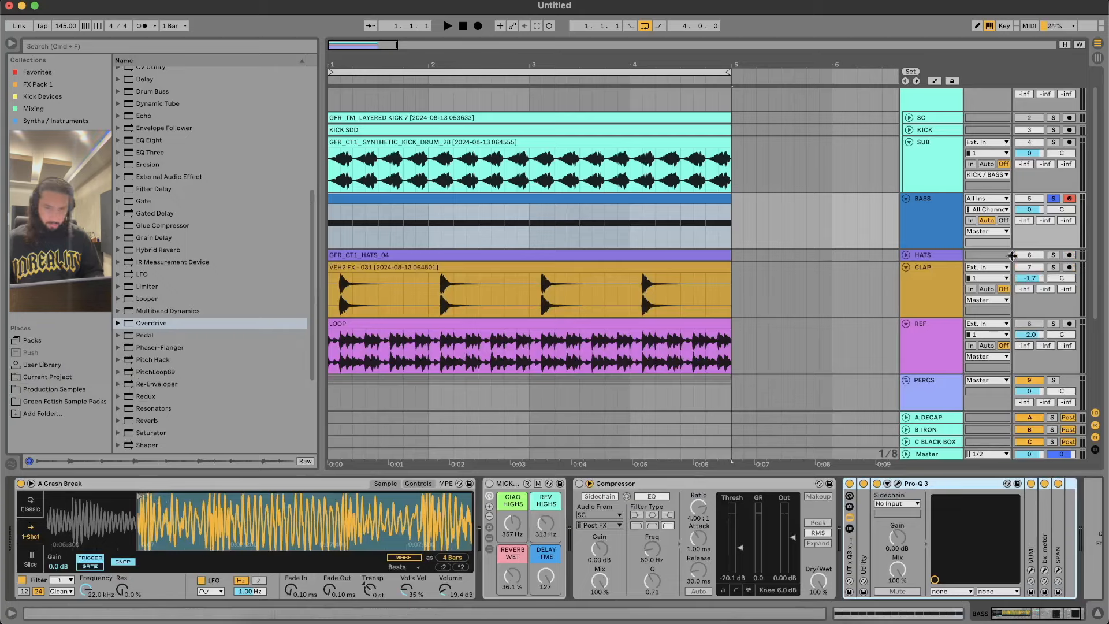
key("space")
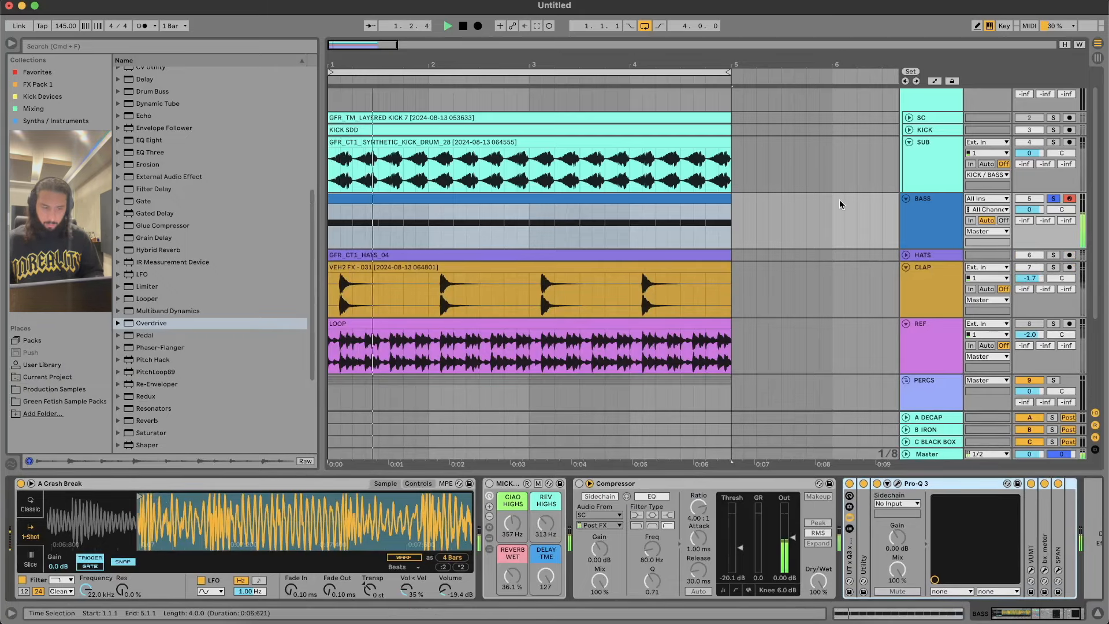
key("space")
Raise the high cut frequency in the BASS track's Pro-Q 3 to about 1106 Hz during playback, then close the plugin
left_click(897, 483)
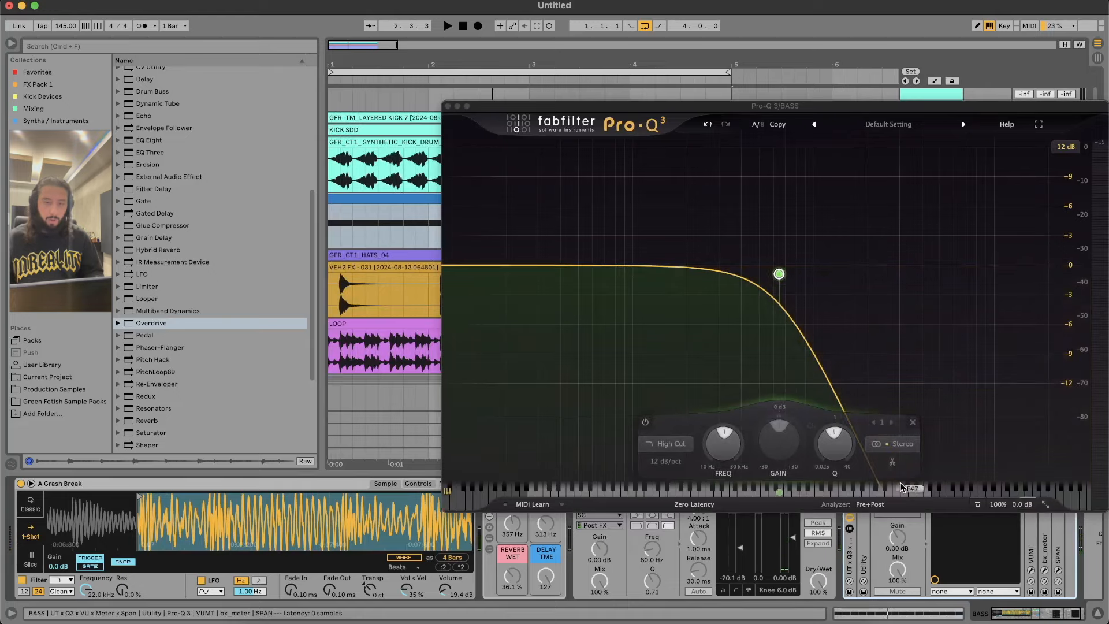
key("space")
left_click_drag(780, 273, 822, 278)
key("space")
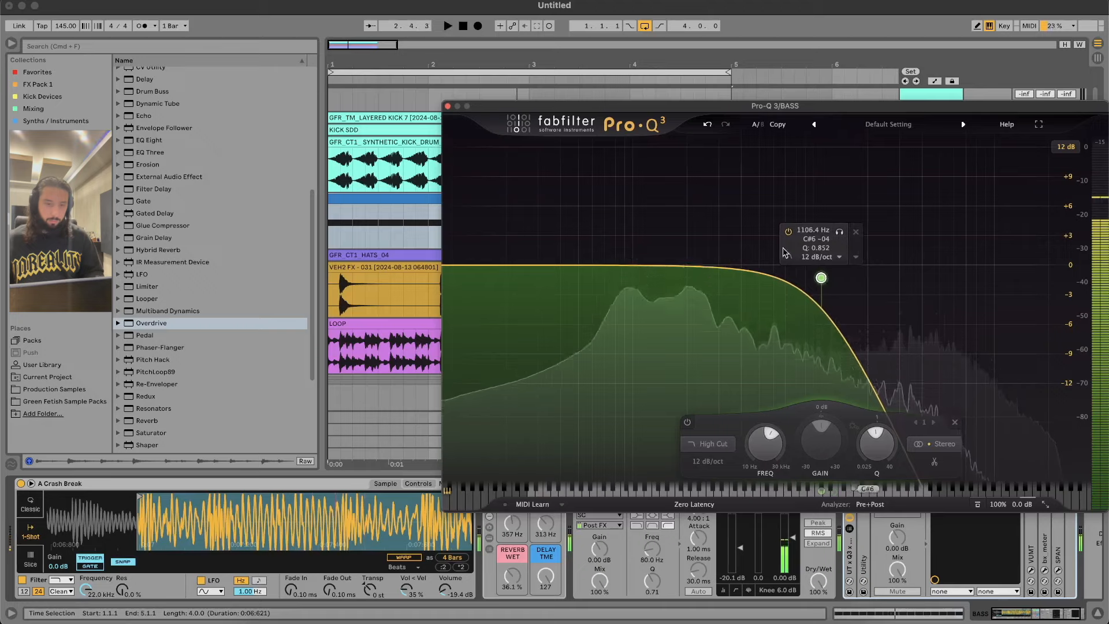
left_click(447, 106)
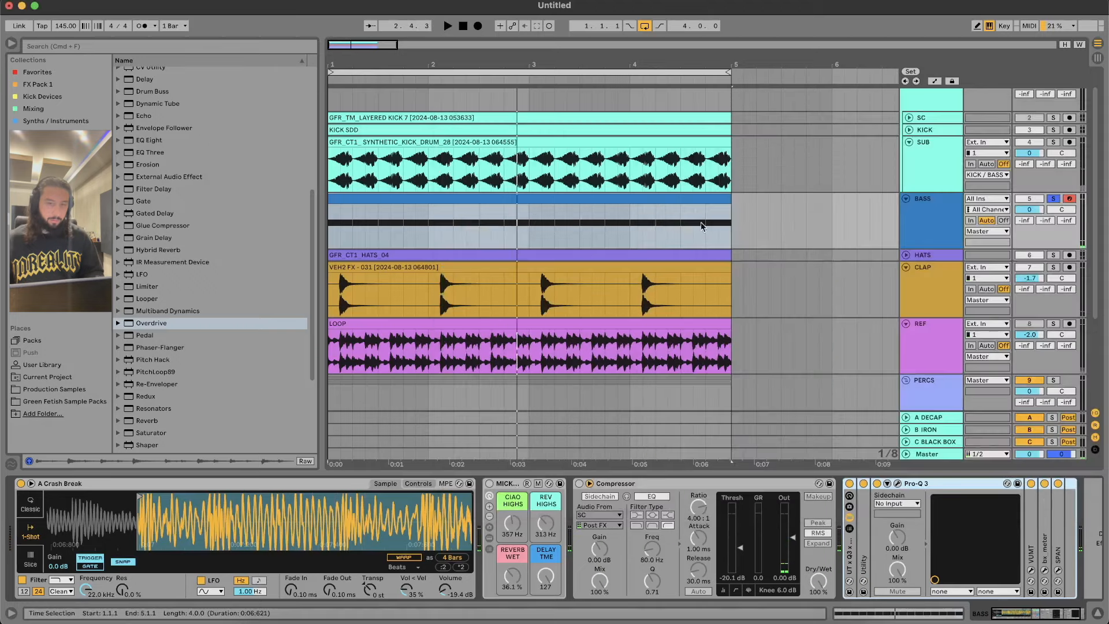
Collapse the BASS track, expand HATS, and audition the HATS and CLAP tracks in solo one after the other
left_click(905, 198)
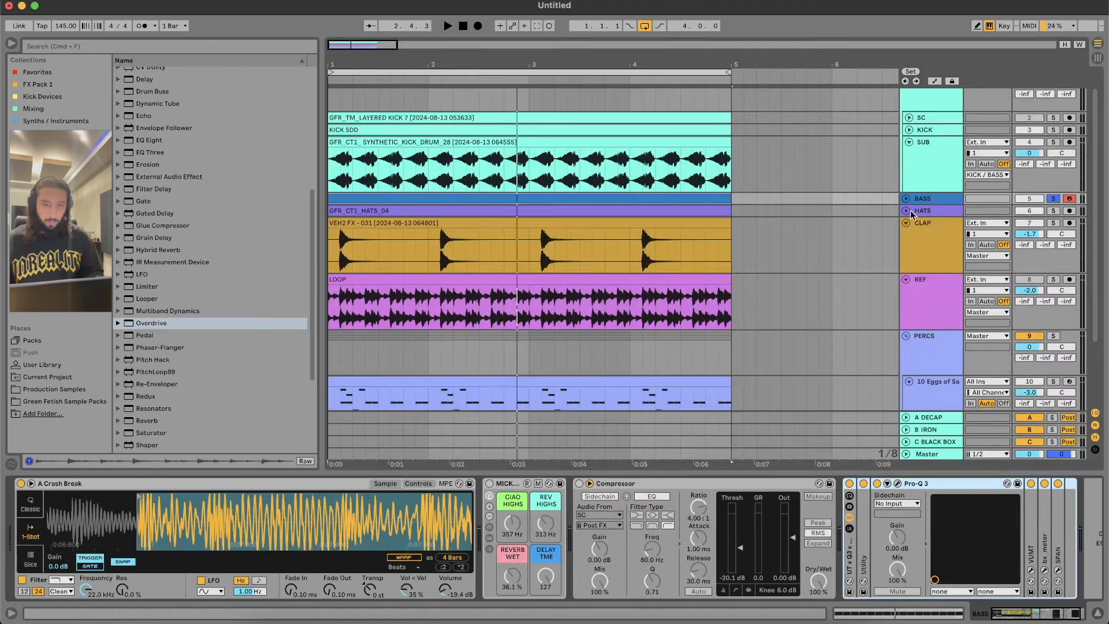
left_click(906, 211)
left_click(597, 212)
left_click(1053, 198)
left_click(1053, 211)
key("space")
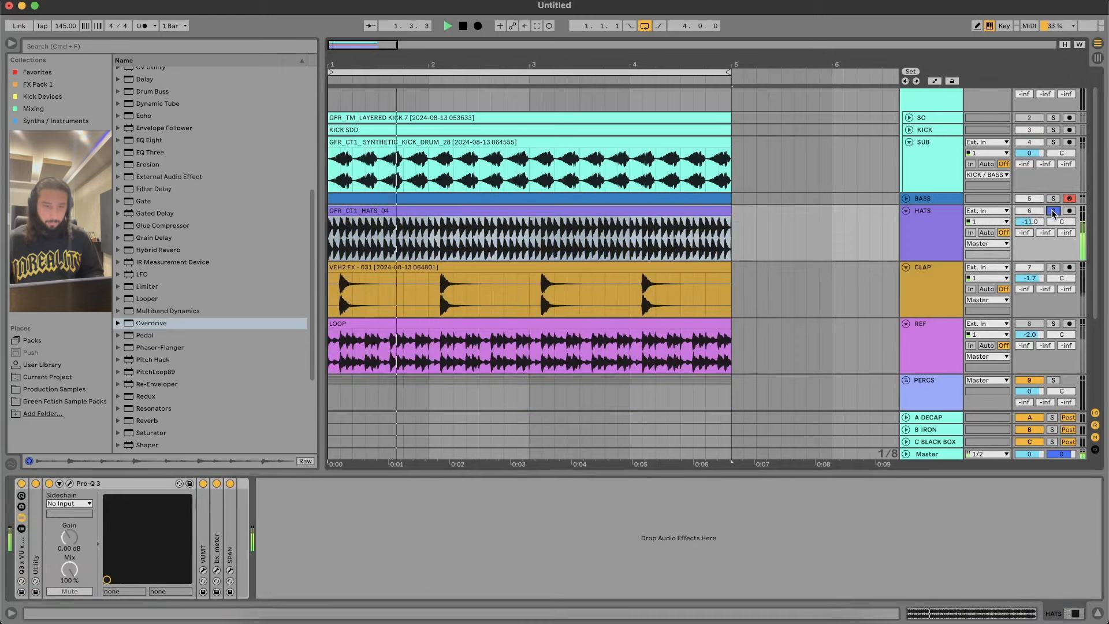
left_click(1053, 268)
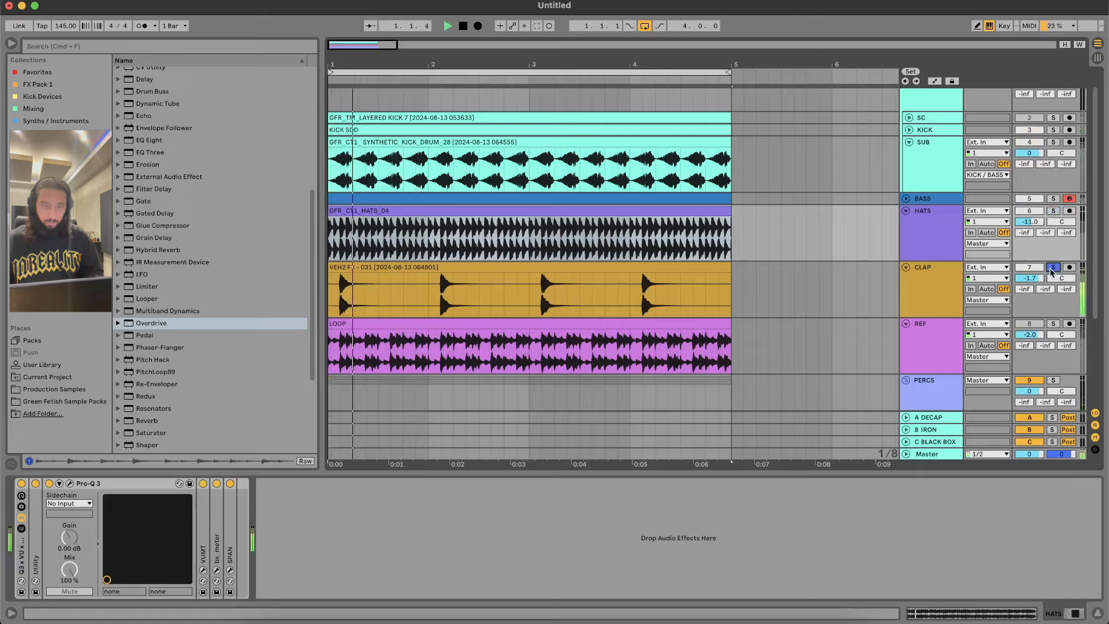
Solo the PERCS group and play the Eggs of Satan MIDI percussion clip from the start
scroll(911, 283, "down", 3)
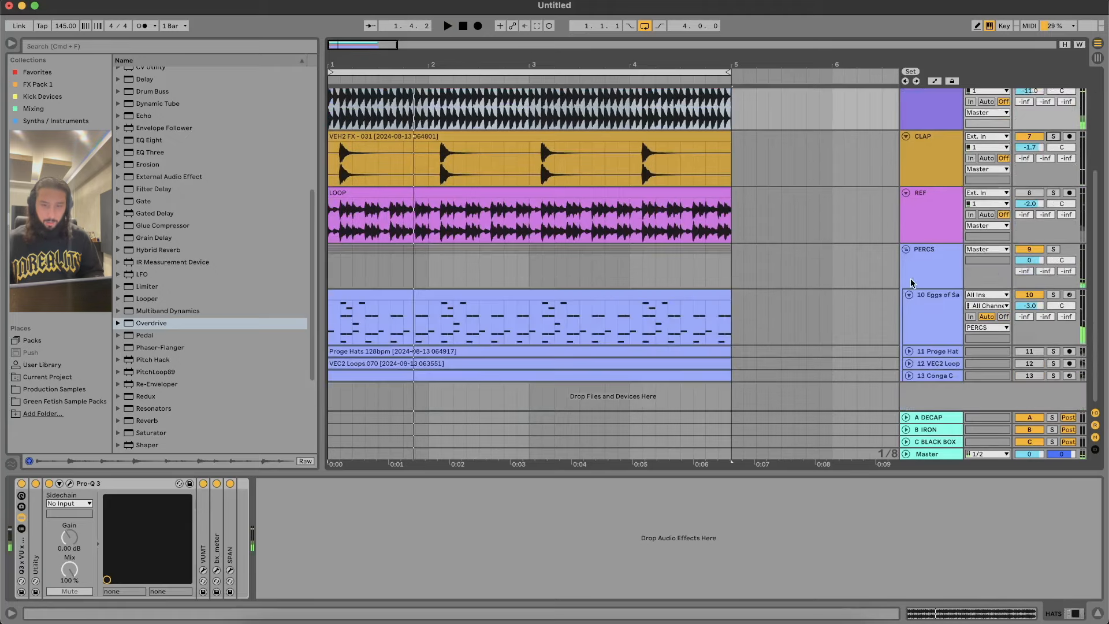
left_click(1053, 249)
left_click(569, 288)
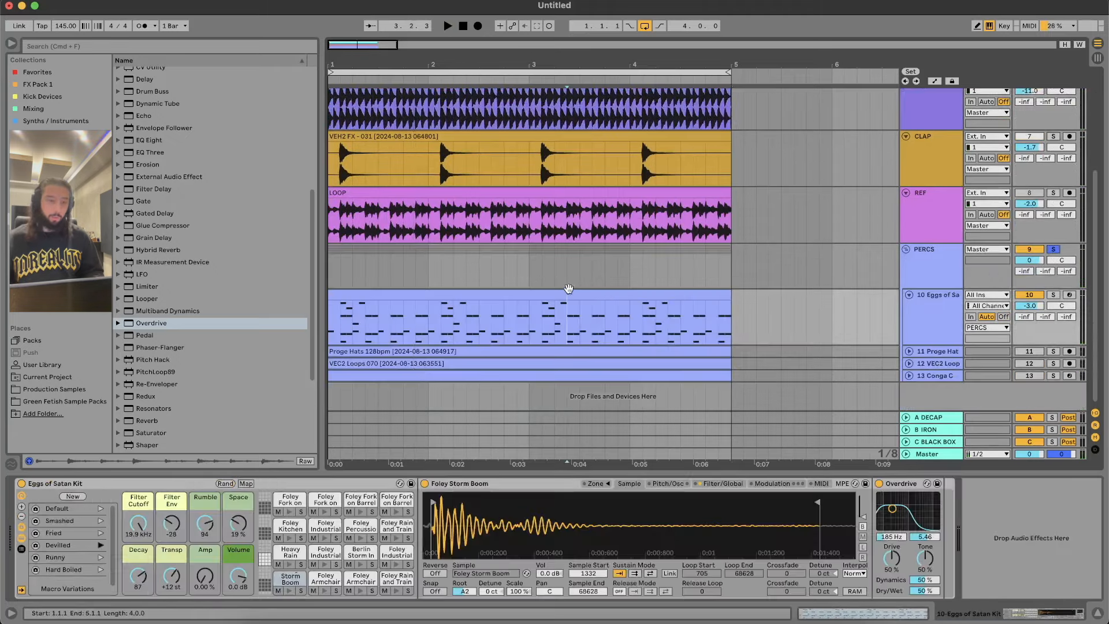
left_click(569, 289)
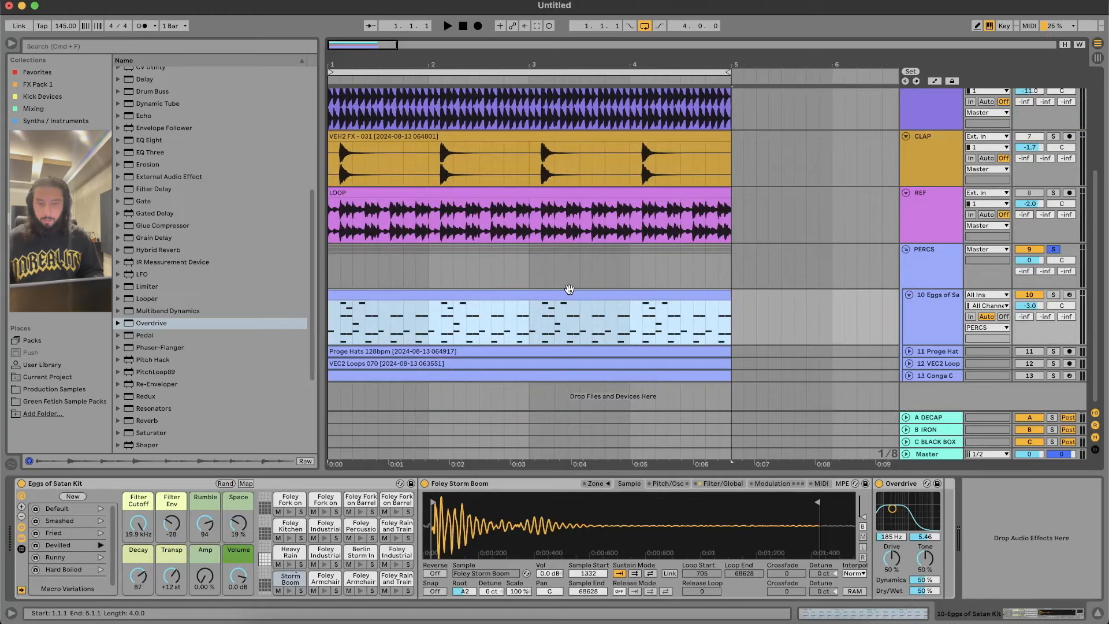
key("space")
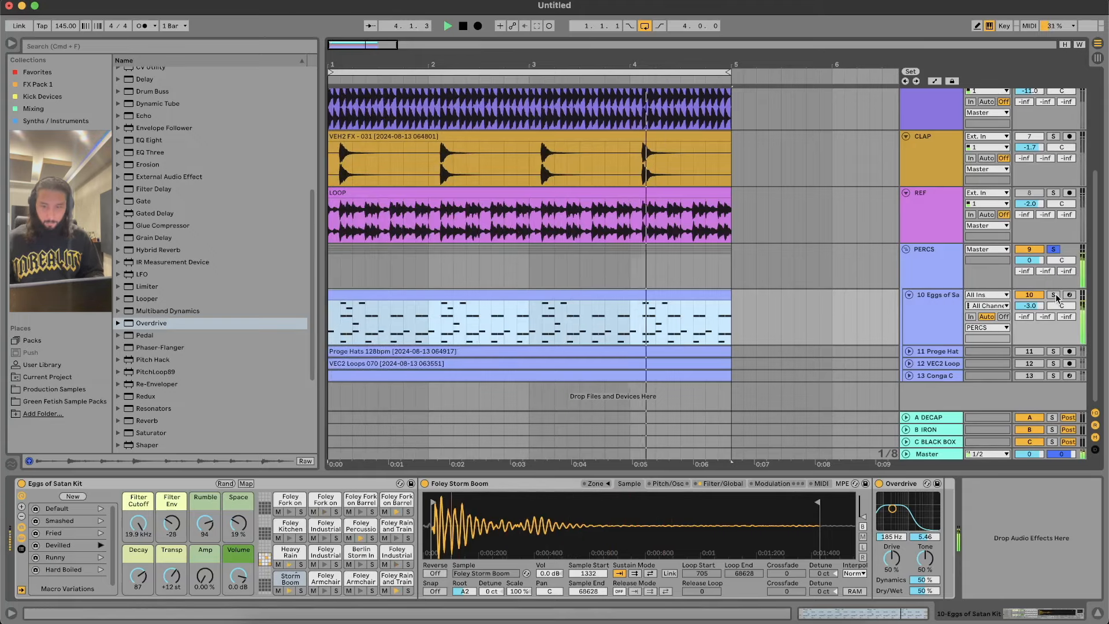
key("space")
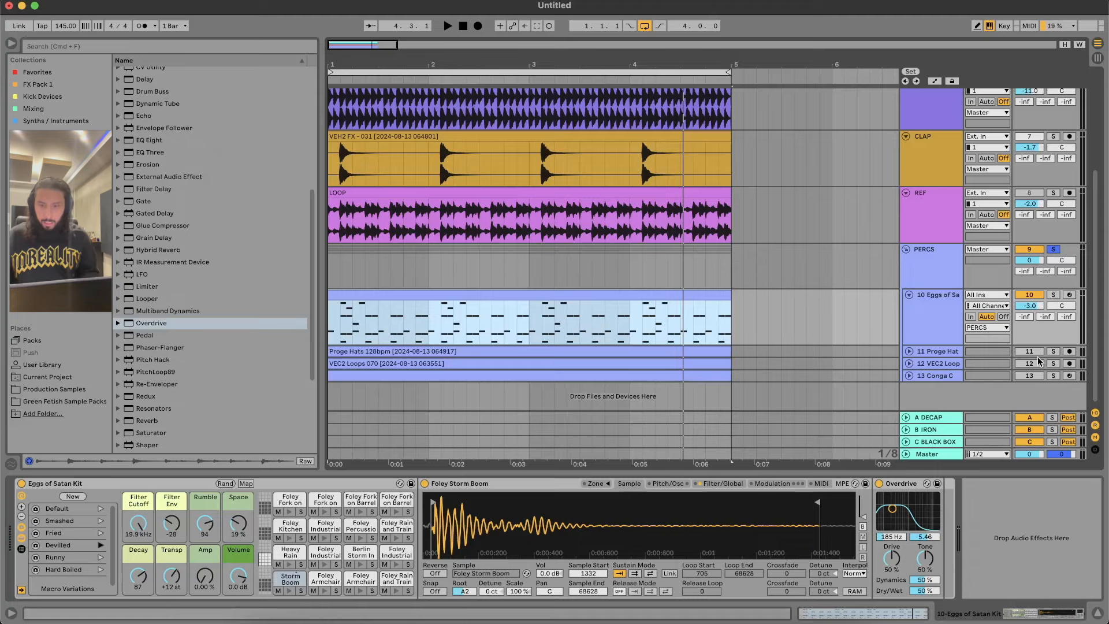
Expand the Proge Hats and VEC2 Loops tracks in the PERCS group and activate both
left_click(908, 351)
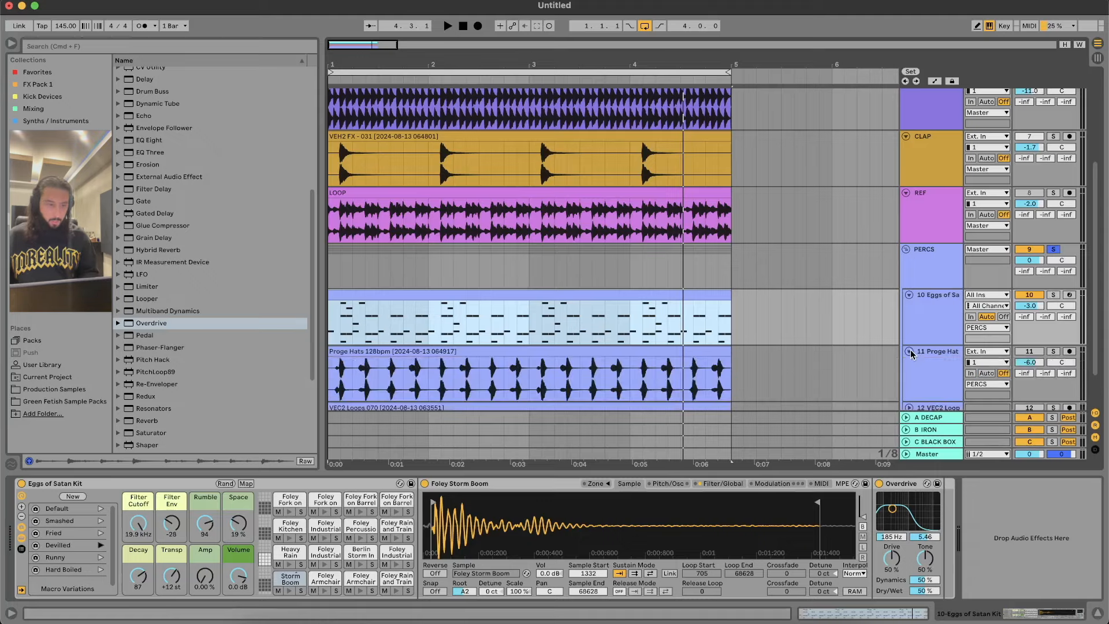
scroll(912, 358, "down", 2)
left_click(909, 363)
scroll(438, 90, "down", 2)
left_click(476, 295)
left_click(531, 327)
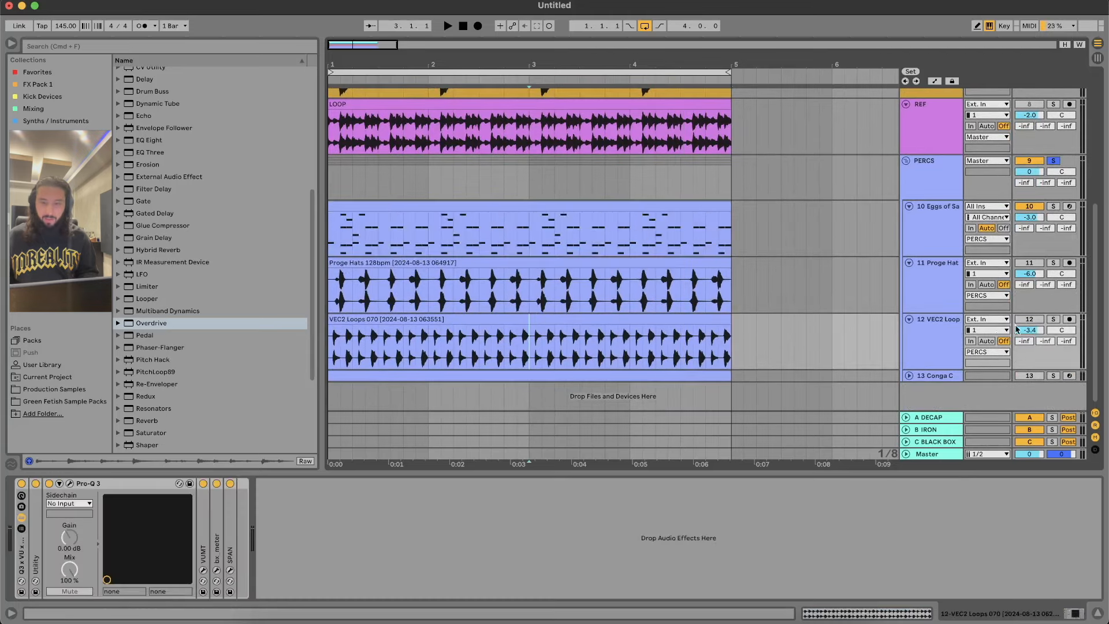
left_click(1029, 263)
left_click(1029, 319)
Play the soloed PERCS group from the start, then audition the Proge Hats track in solo and release it
left_click(647, 318)
key("space")
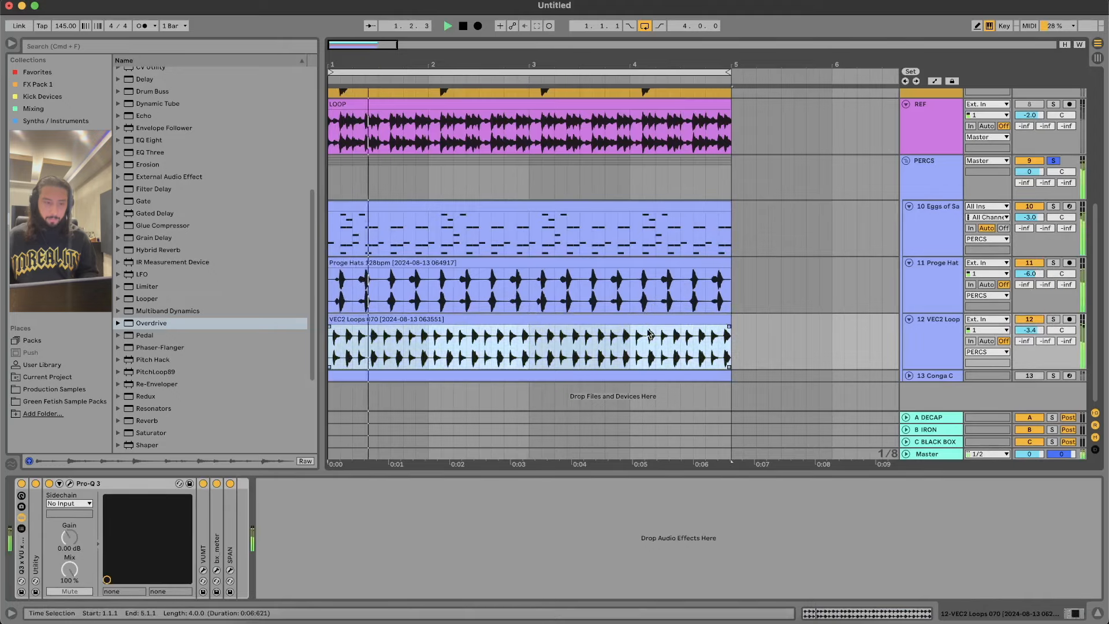
left_click(1053, 264)
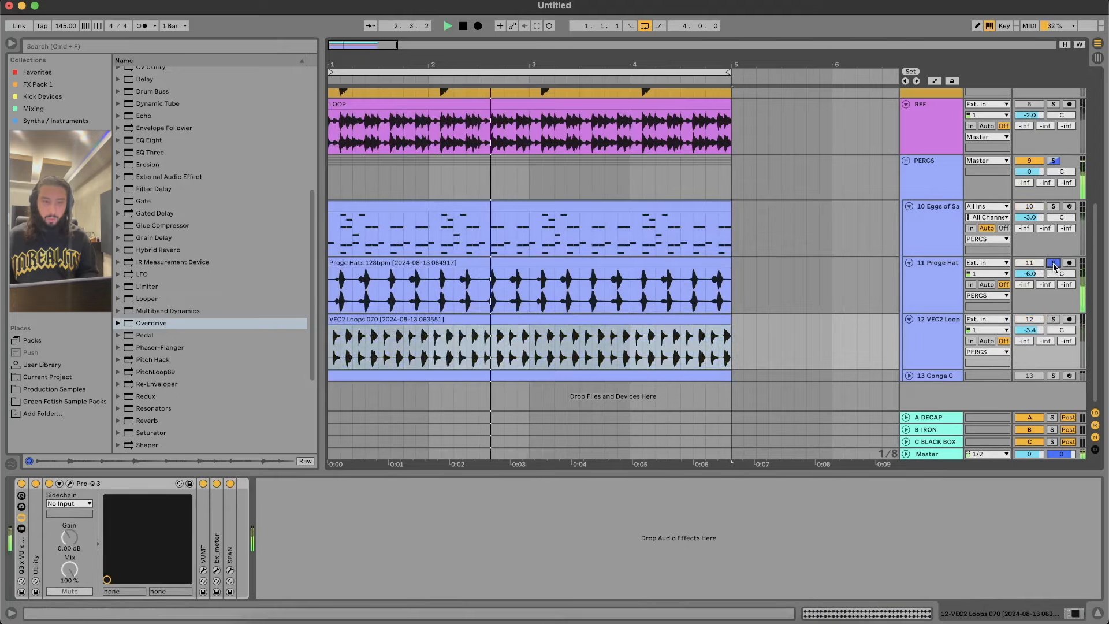
left_click(1053, 263)
key("space")
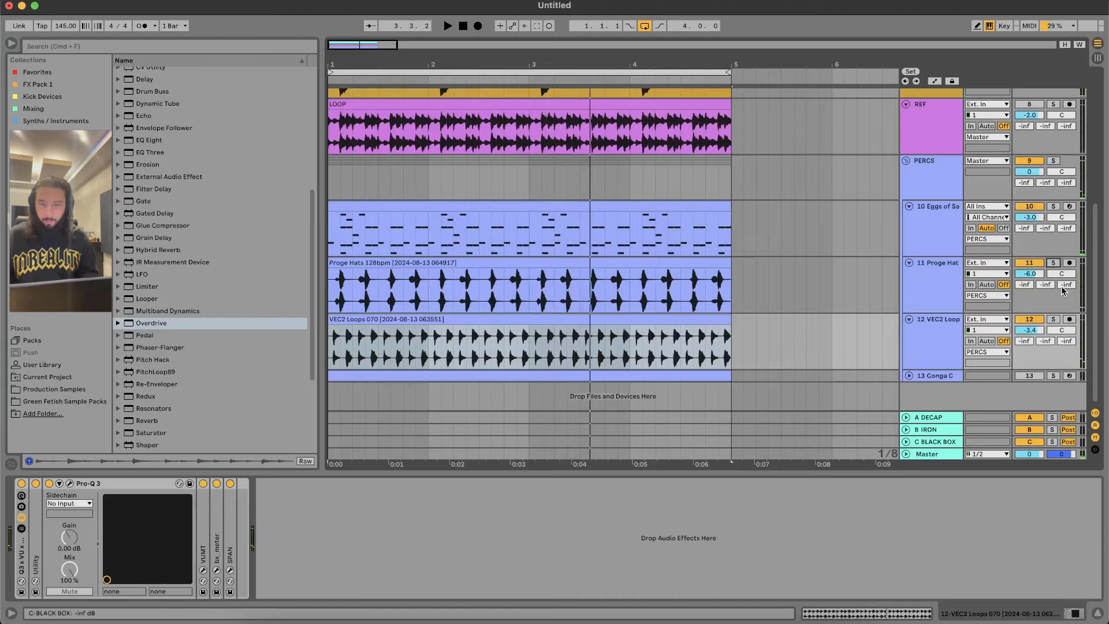
Audition the VEC2 Loops track in solo, then release its solo
left_click(1053, 320)
left_click(525, 356)
key("space")
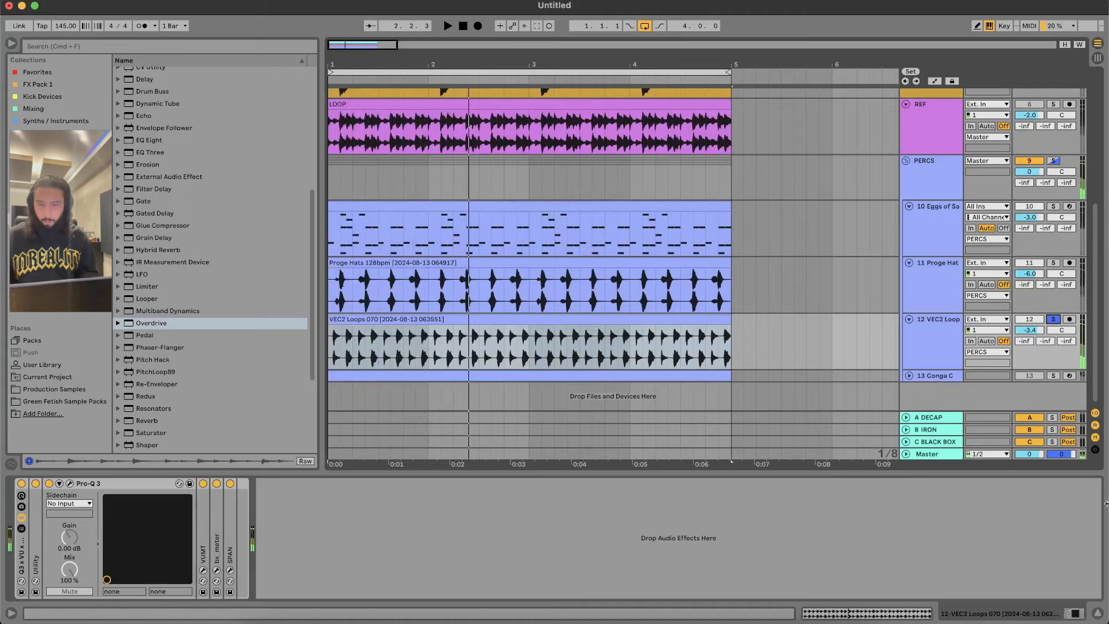
left_click(1054, 320)
Play all active tracks together with the added percussion, then stop and collapse the PERCS group
key("space")
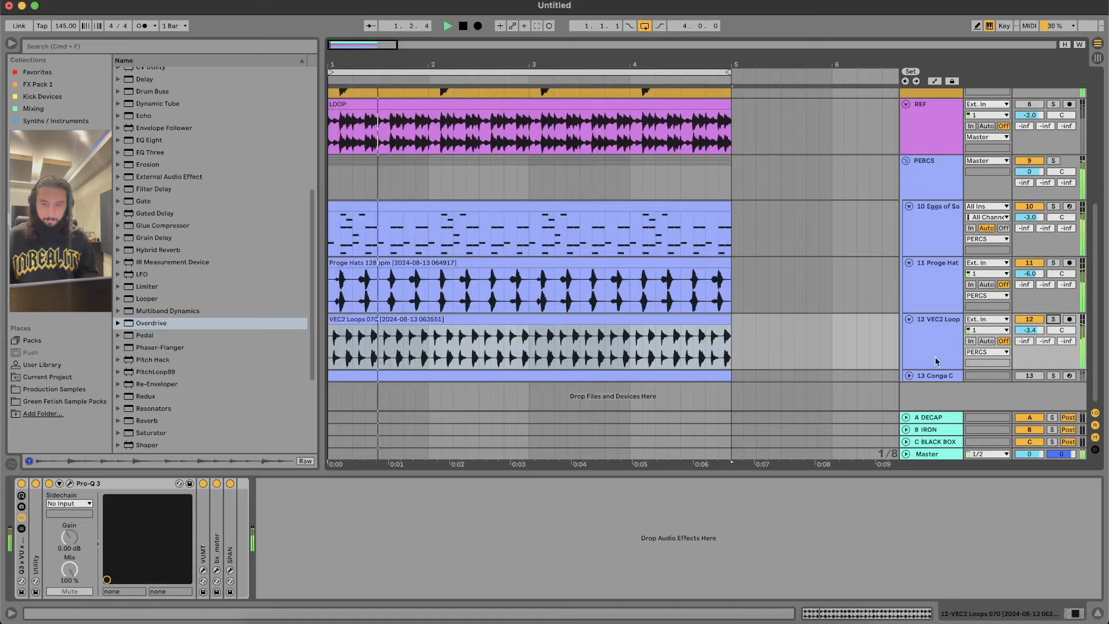
scroll(930, 235, "up", 2)
key("space")
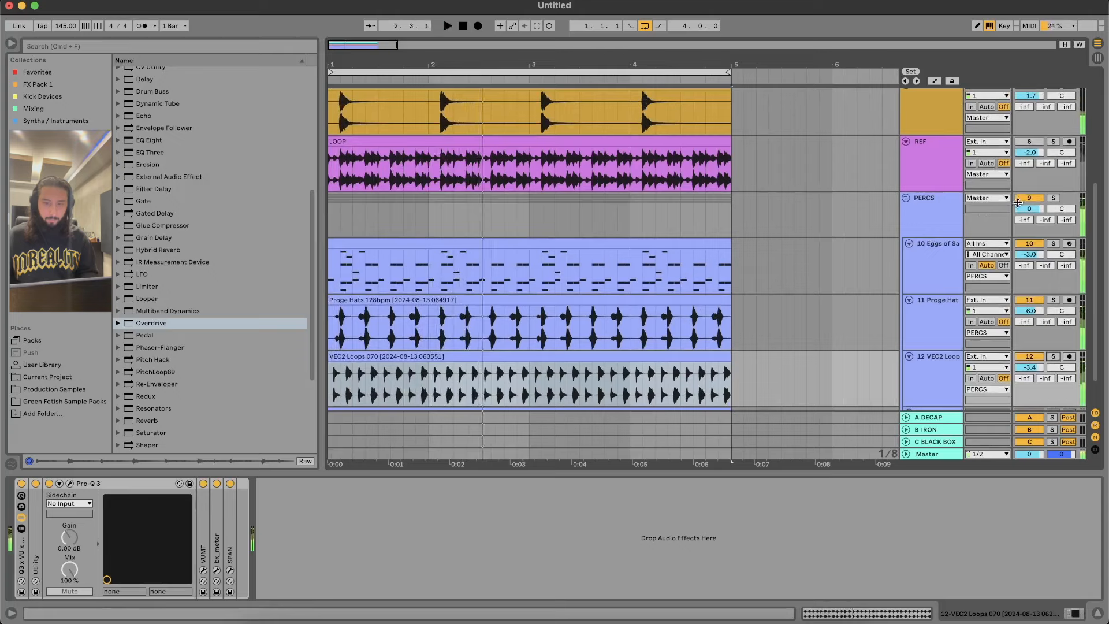
left_click(907, 198)
Select the LOOP clip on the REF track and solo that track
left_click(703, 144)
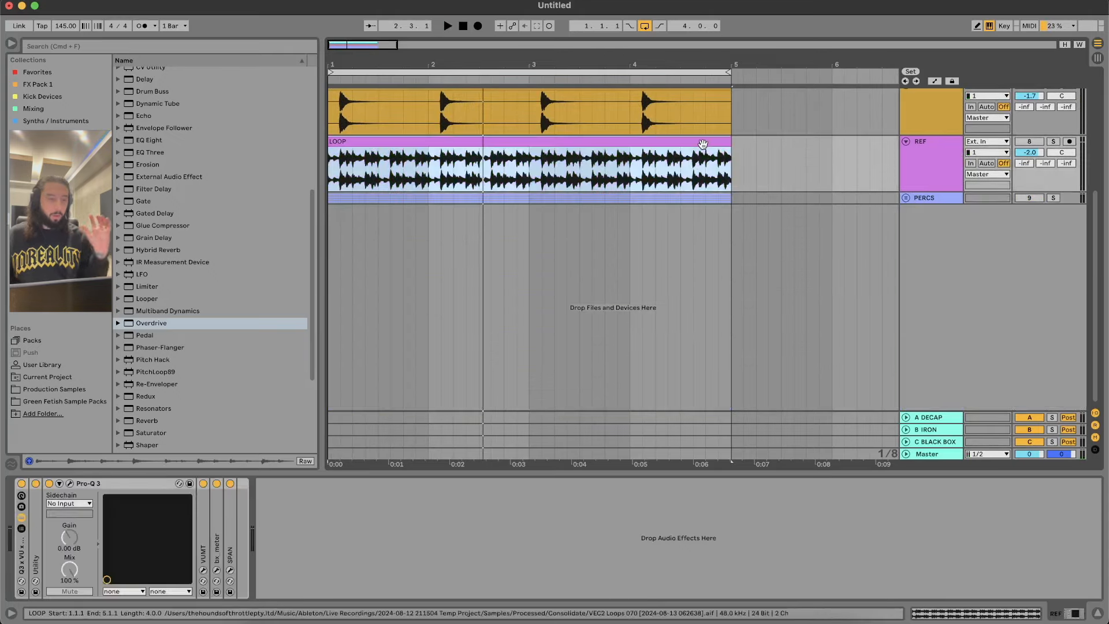
left_click(1051, 143)
left_click(692, 145)
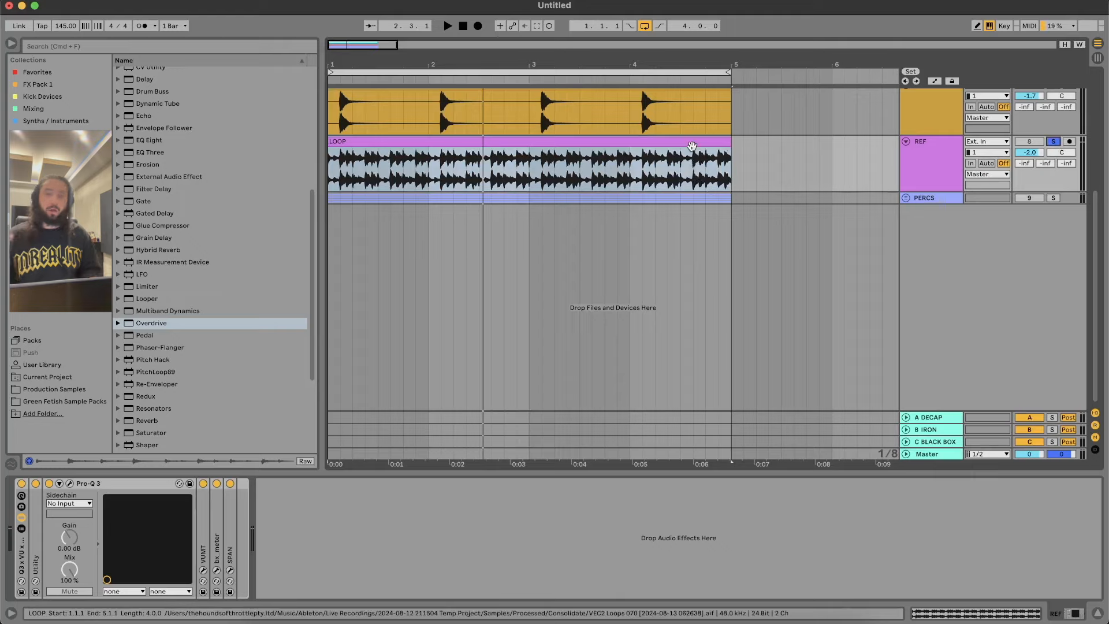
Play the soloed REF loop, stop playback, and expand the PERCS group
key("space")
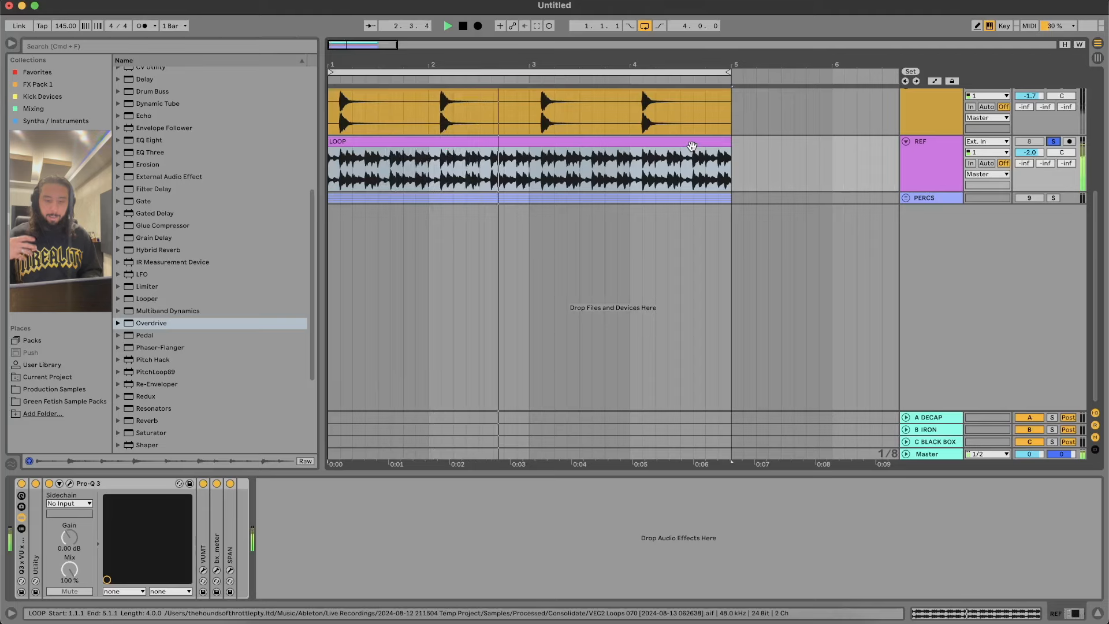
key("space")
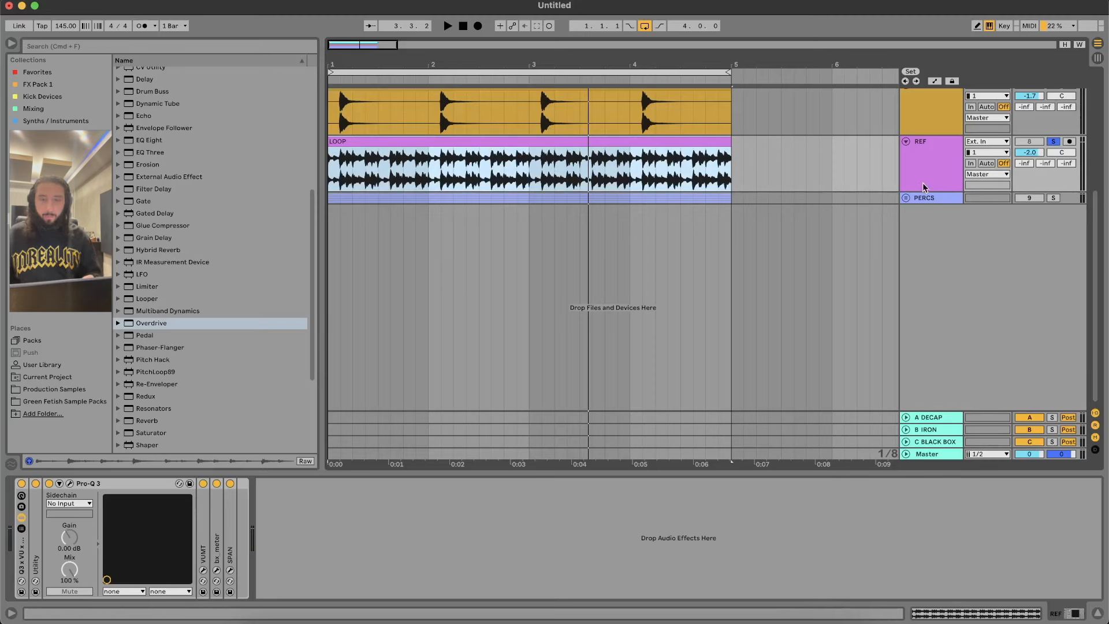
left_click(924, 197)
left_click(906, 198)
Loop the section of the REF clip from 2.1.1 to 2.2.3 and play it
left_click(576, 176)
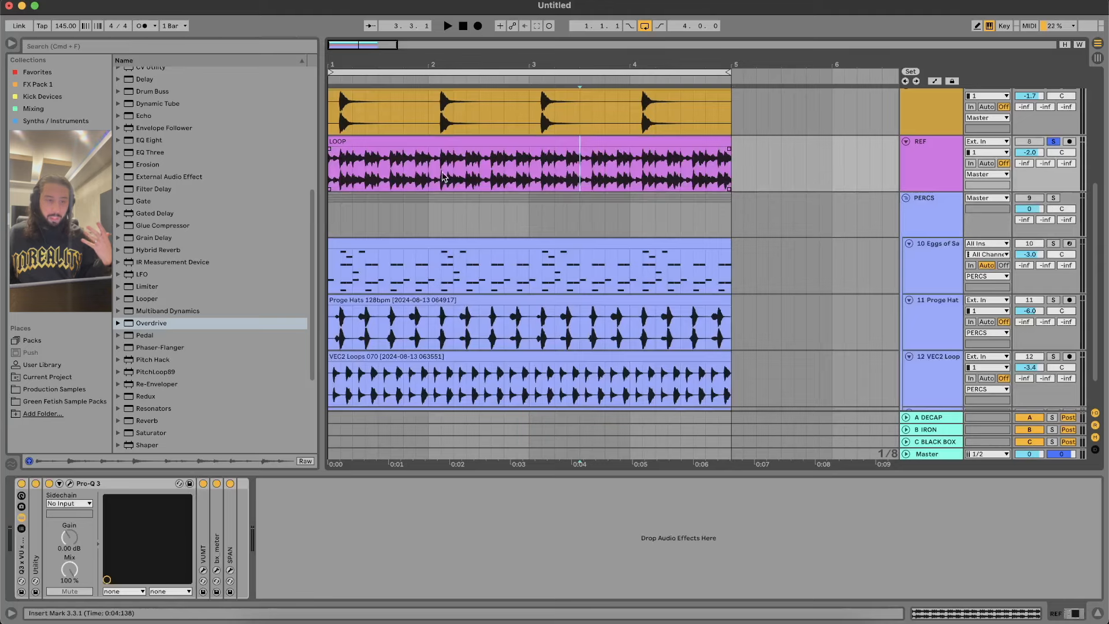
left_click(530, 173)
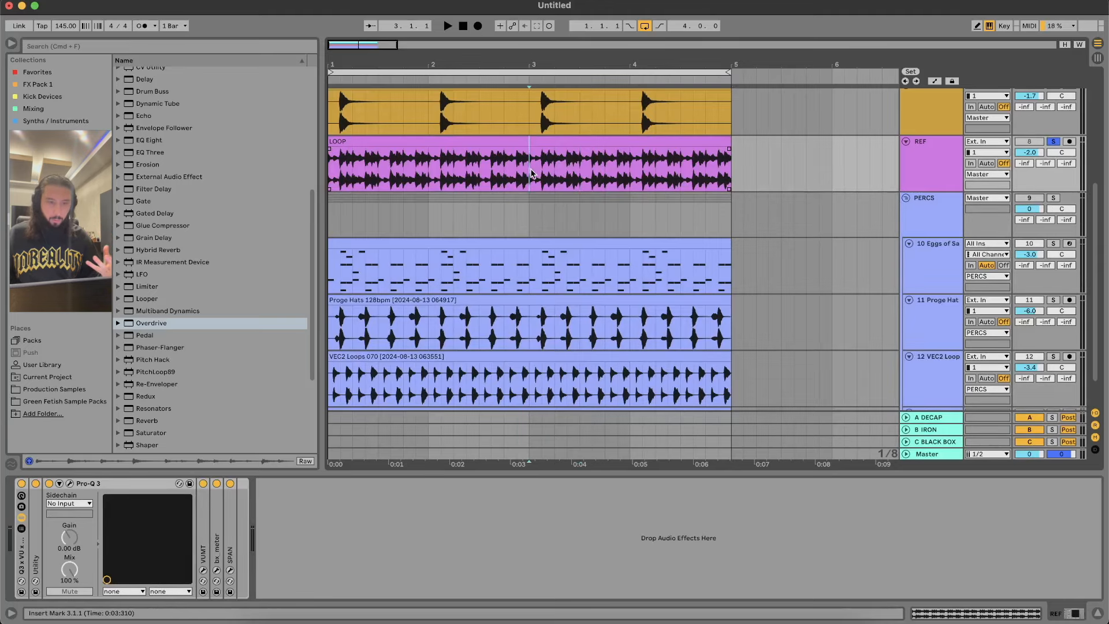
left_click_drag(431, 173, 468, 169)
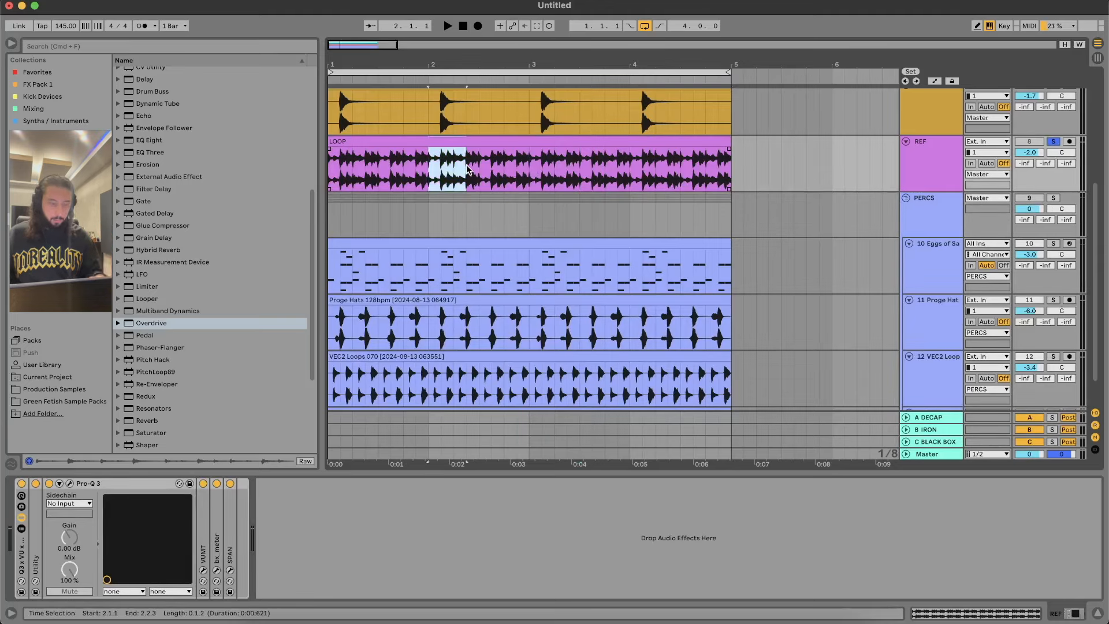
key("super+l")
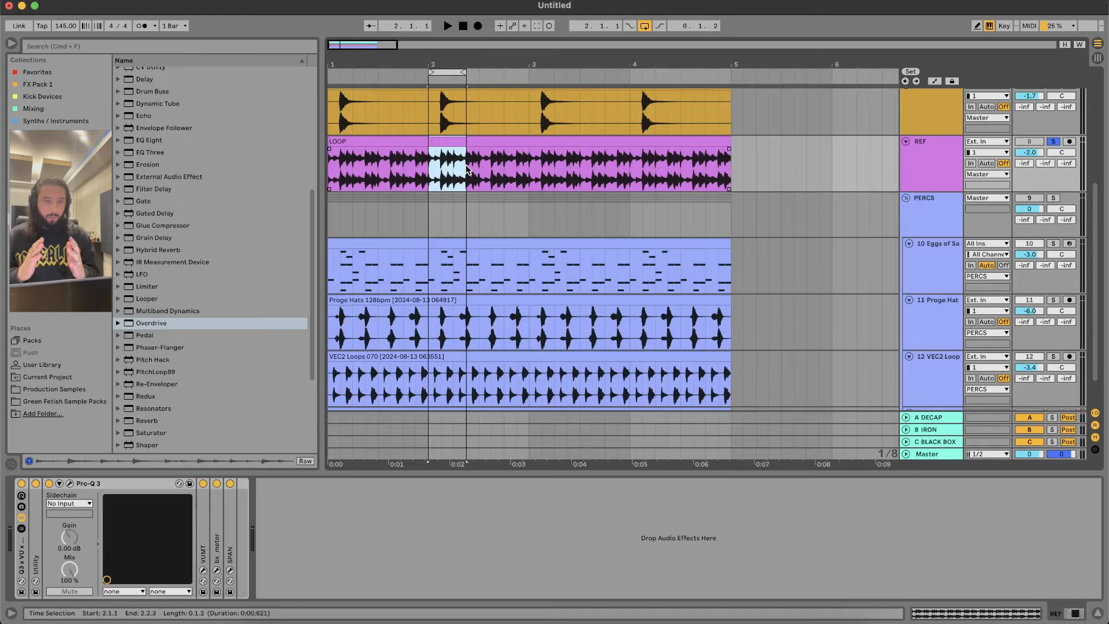
key("space")
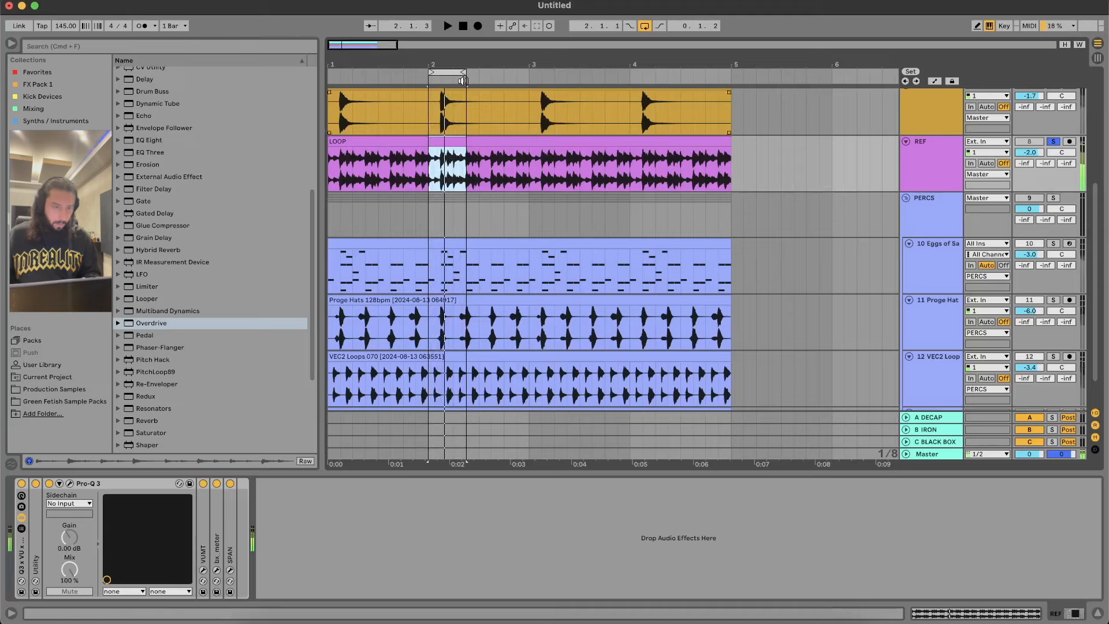
Set the loop to the first beat, from 1.1.1 with length 0.1.0, and audition it
left_click_drag(465, 72, 350, 72)
key("space")
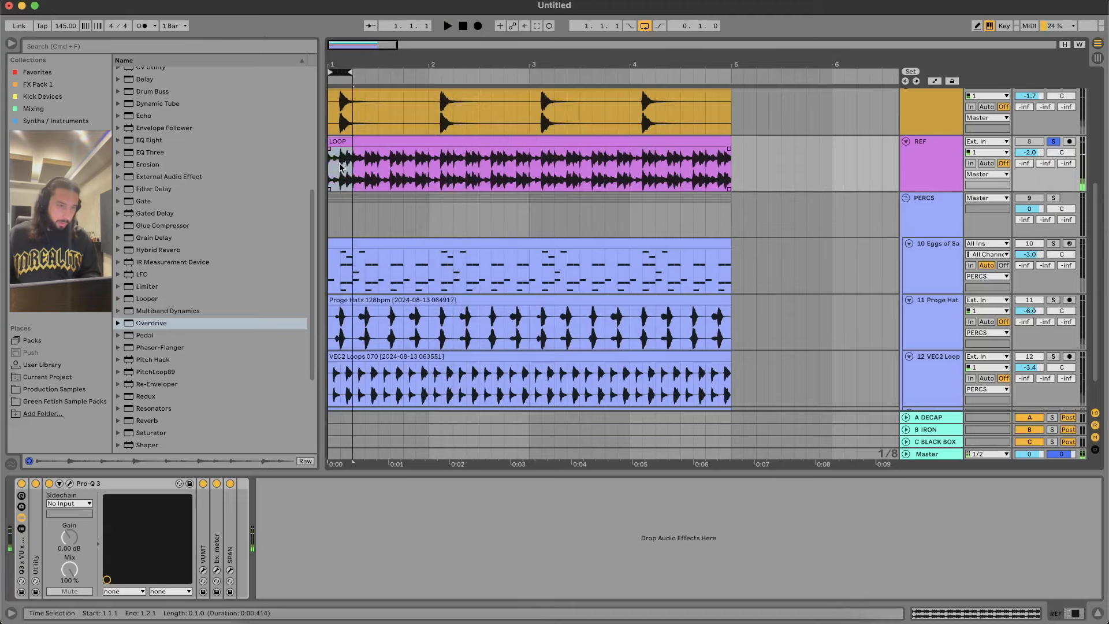
left_click(332, 171)
key("space")
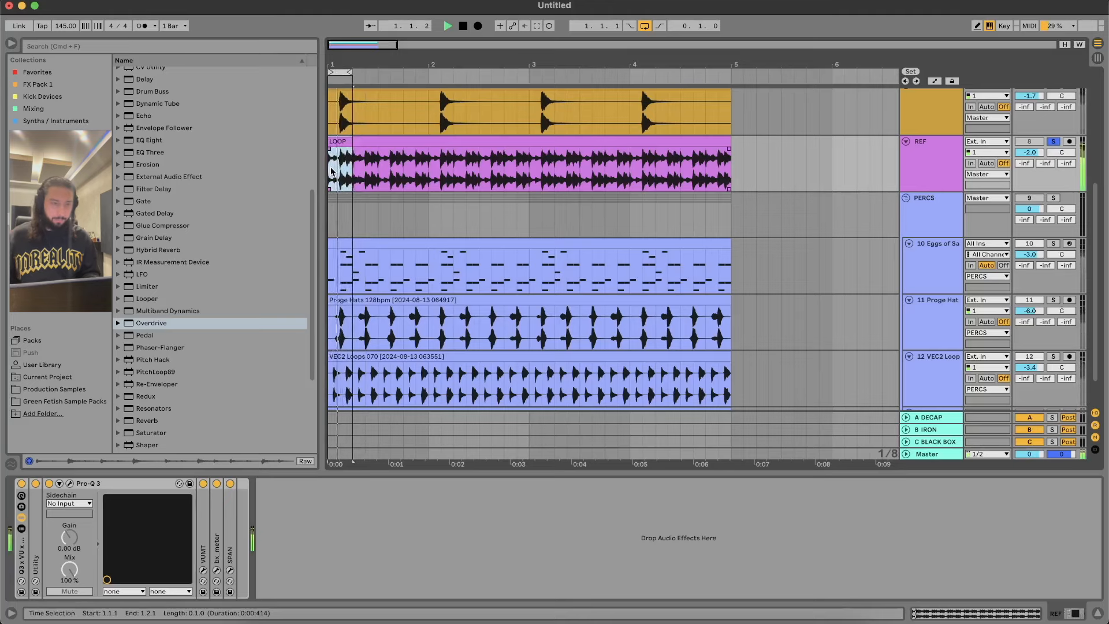
key("space")
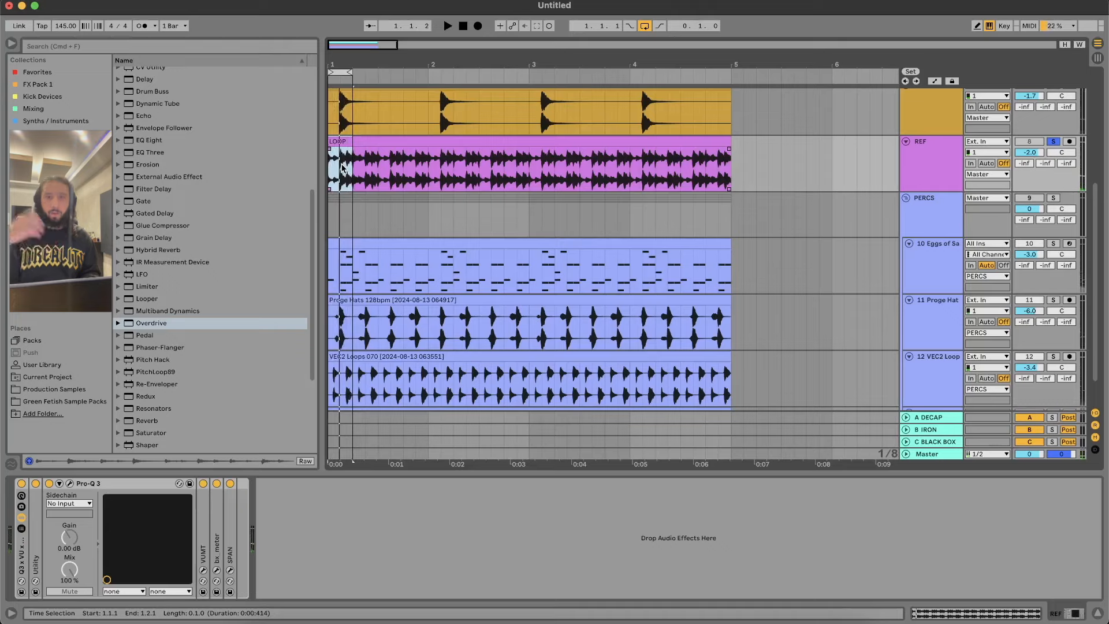
key("space")
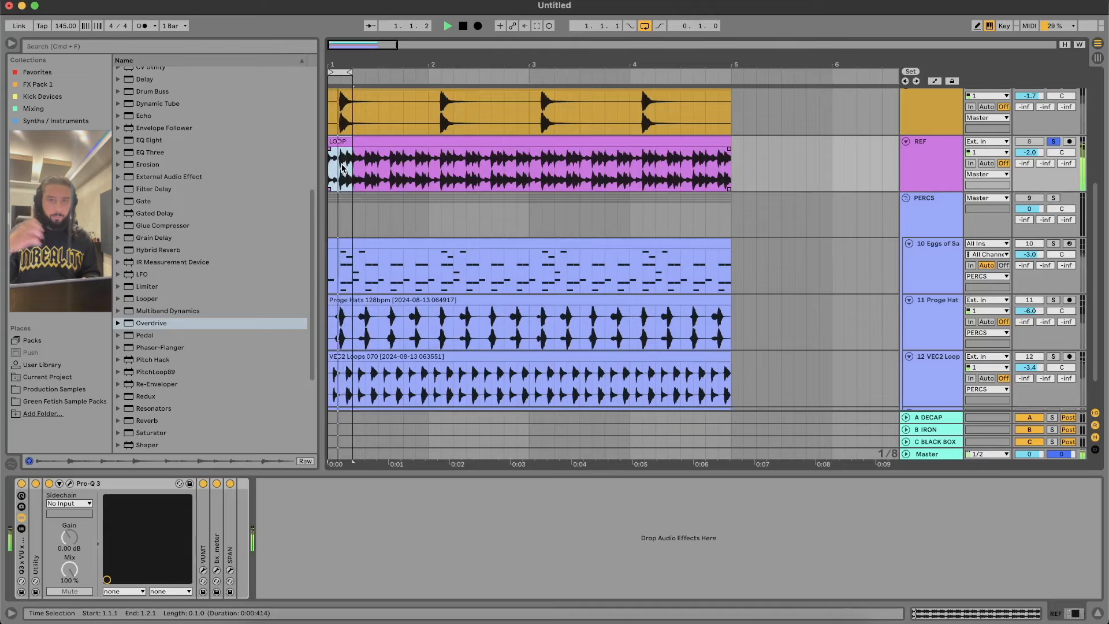
key("space")
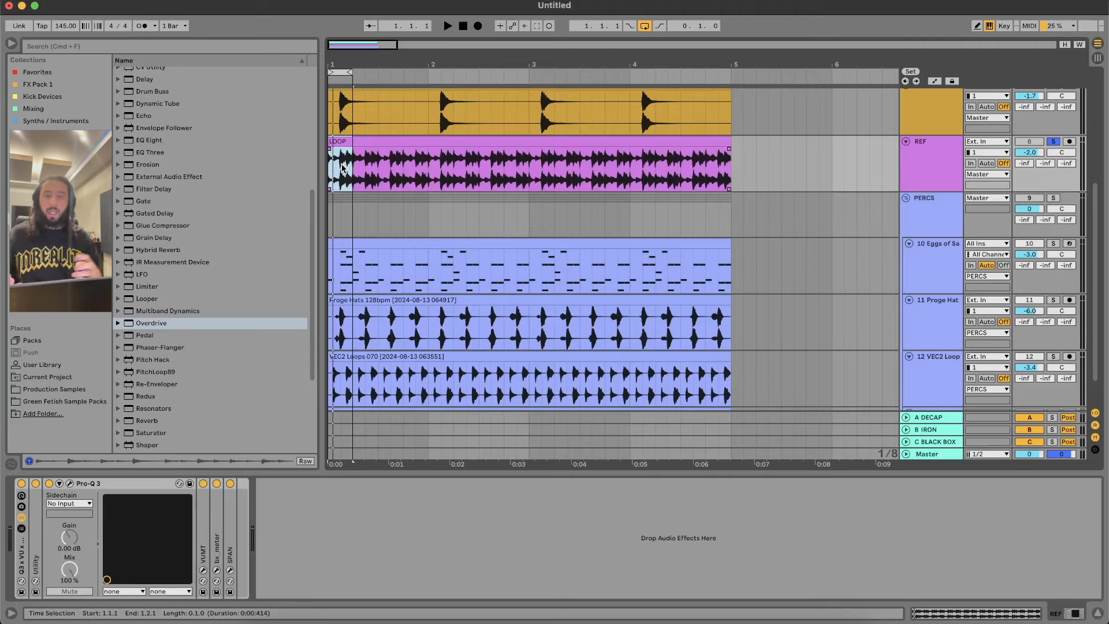
Select the REF clip's portion from 1.1.3 to 1.1.4 and play the one-beat loop
key("plus")
key("plus")
key("plus")
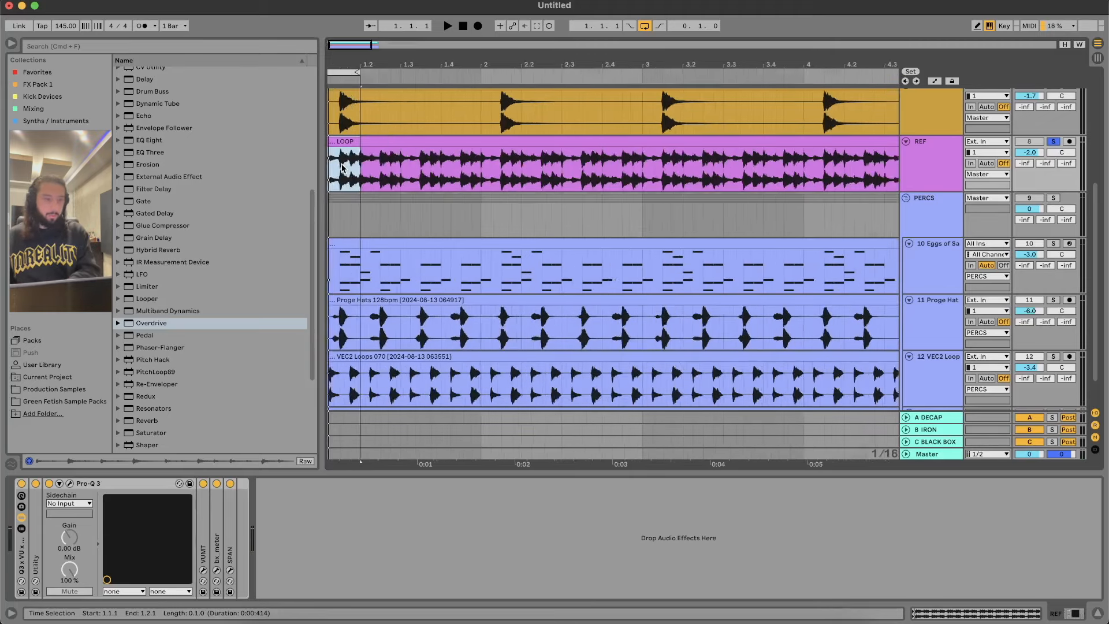
left_click(378, 178)
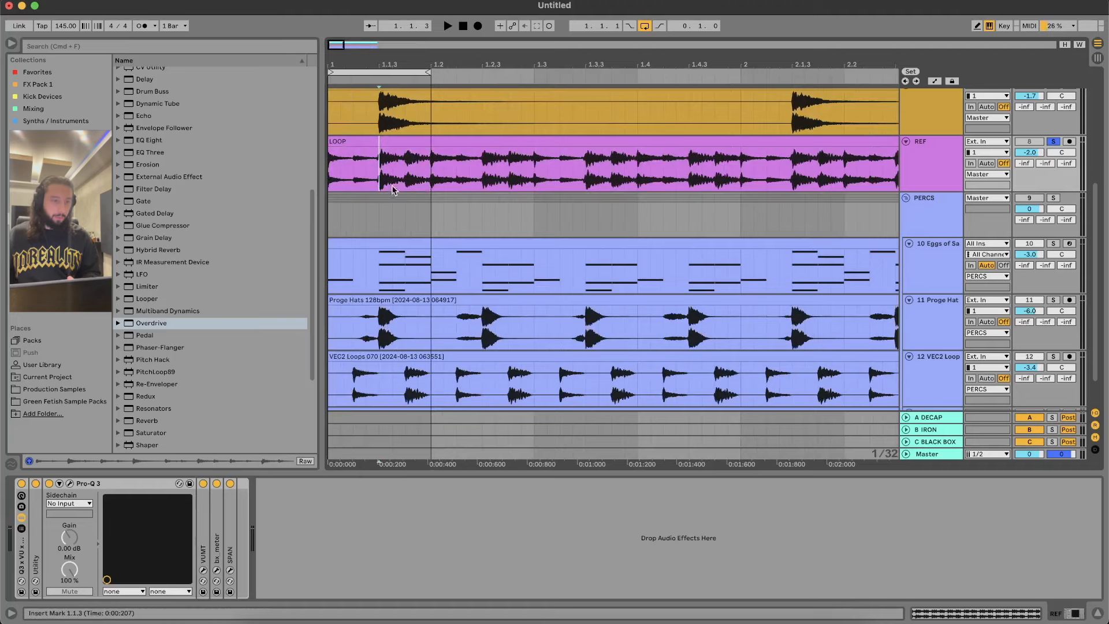
left_click_drag(381, 180, 401, 177)
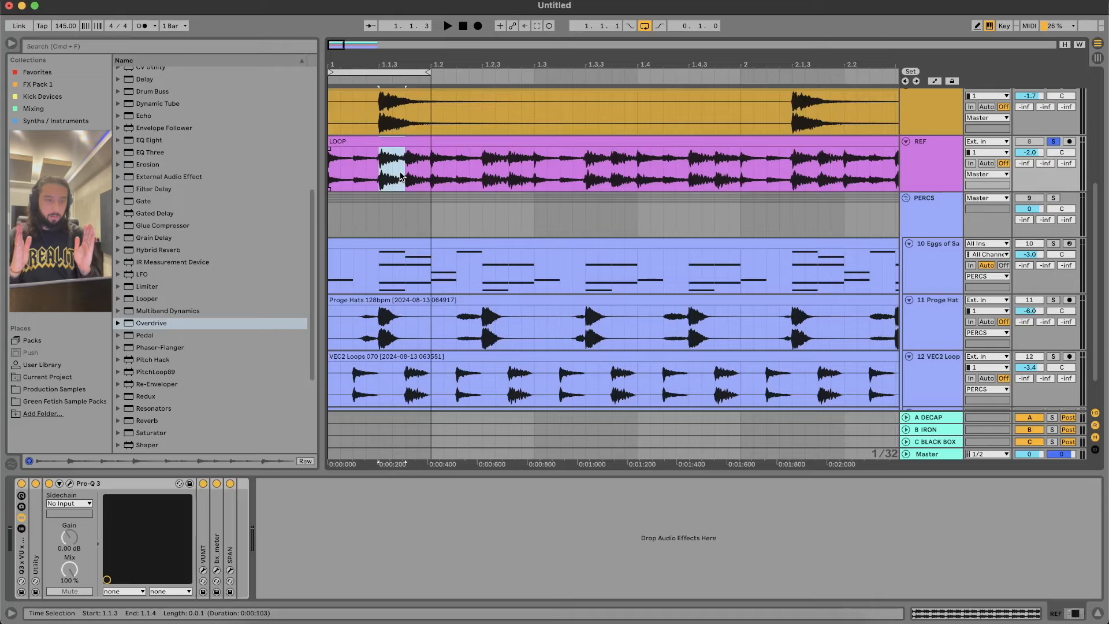
key("space")
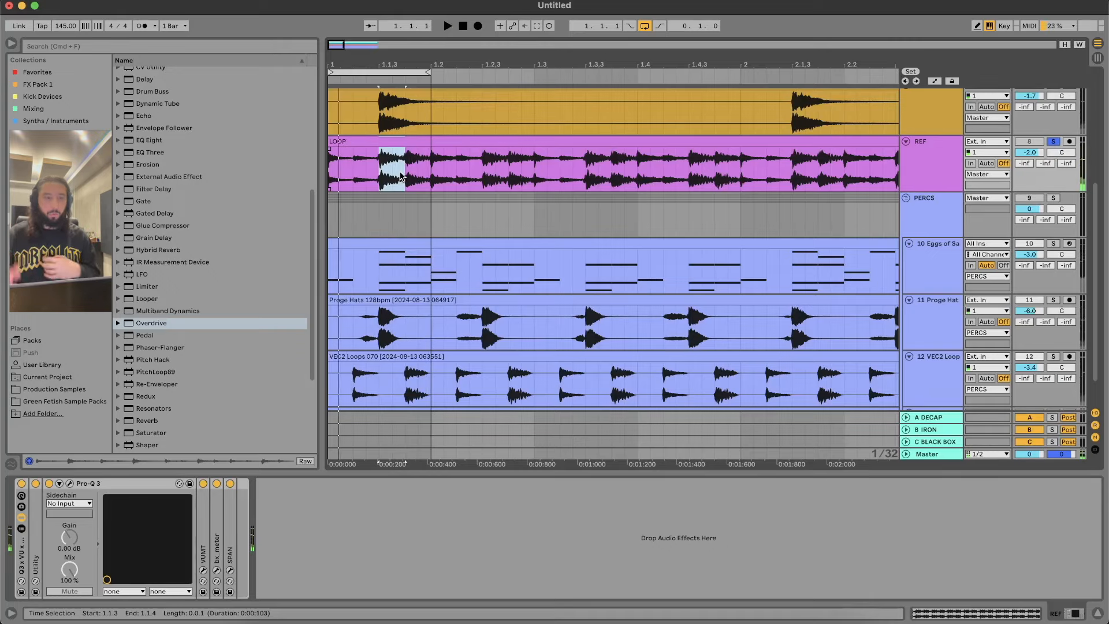
Split the REF clip at 1.1.3 and 1.2.1, deactivate the slice between them, and audition the loop
left_click(380, 165)
key("super+e")
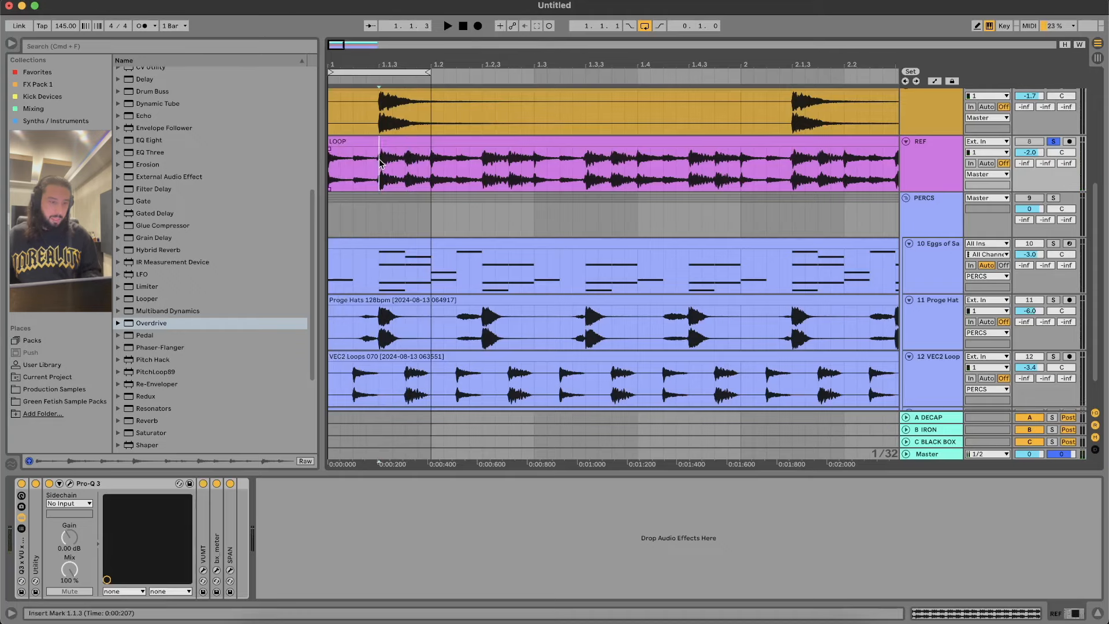
left_click(431, 162)
key("super+e")
left_click(420, 145)
key("0")
key("space")
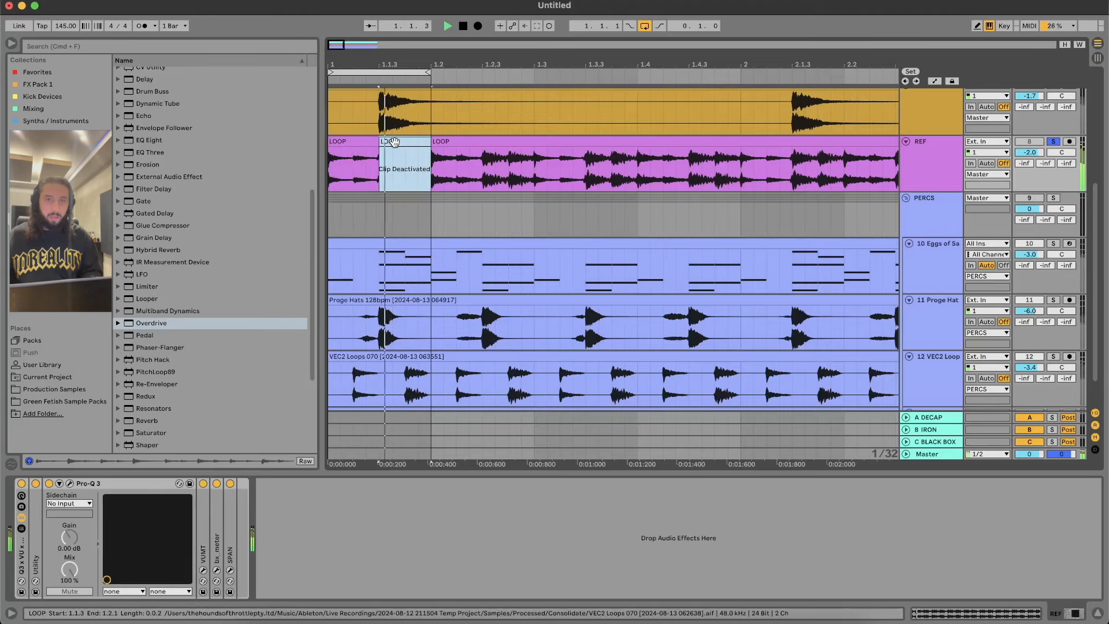
key("space")
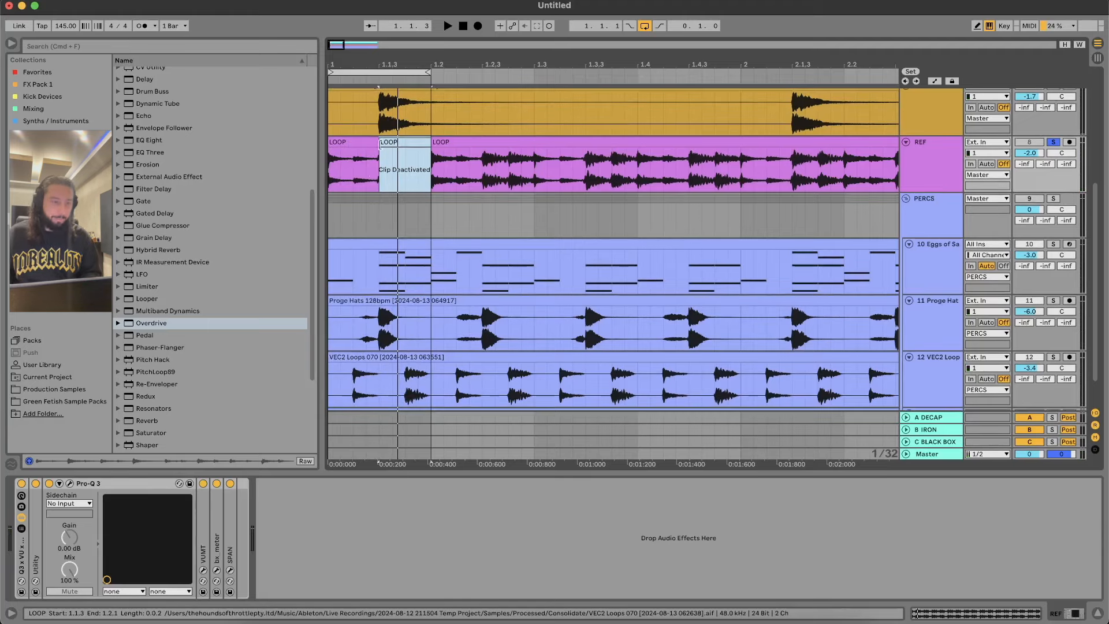
Split the REF clip at 1.1.2, deactivate the slice before it, and audition the slice from 1.1.2 to 1.1.3
left_click_drag(379, 166, 352, 166)
key("super+e")
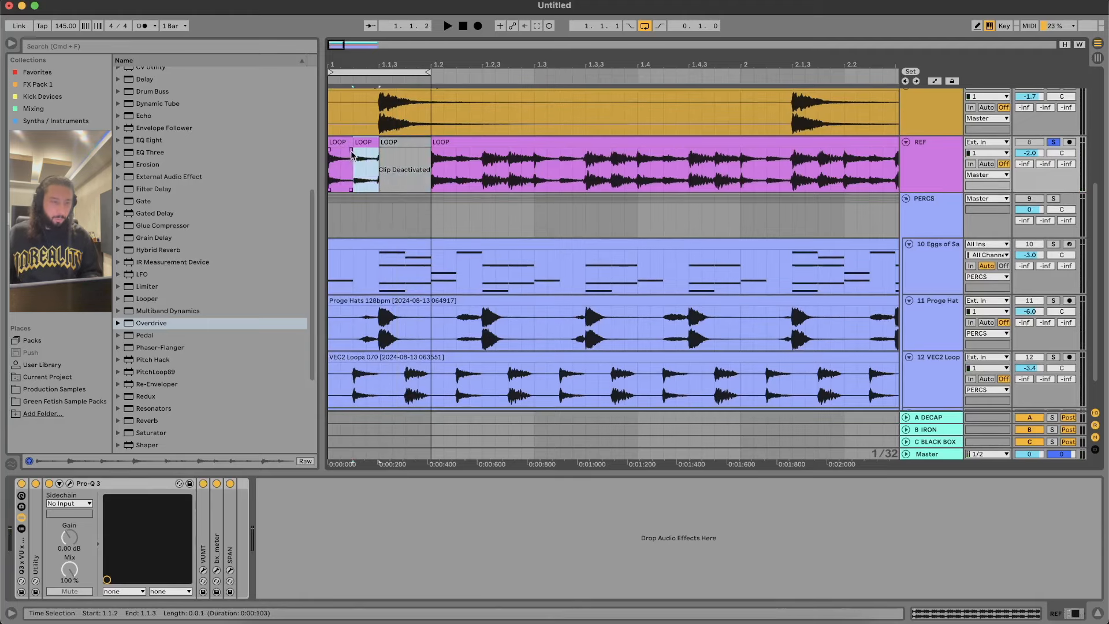
left_click(345, 142)
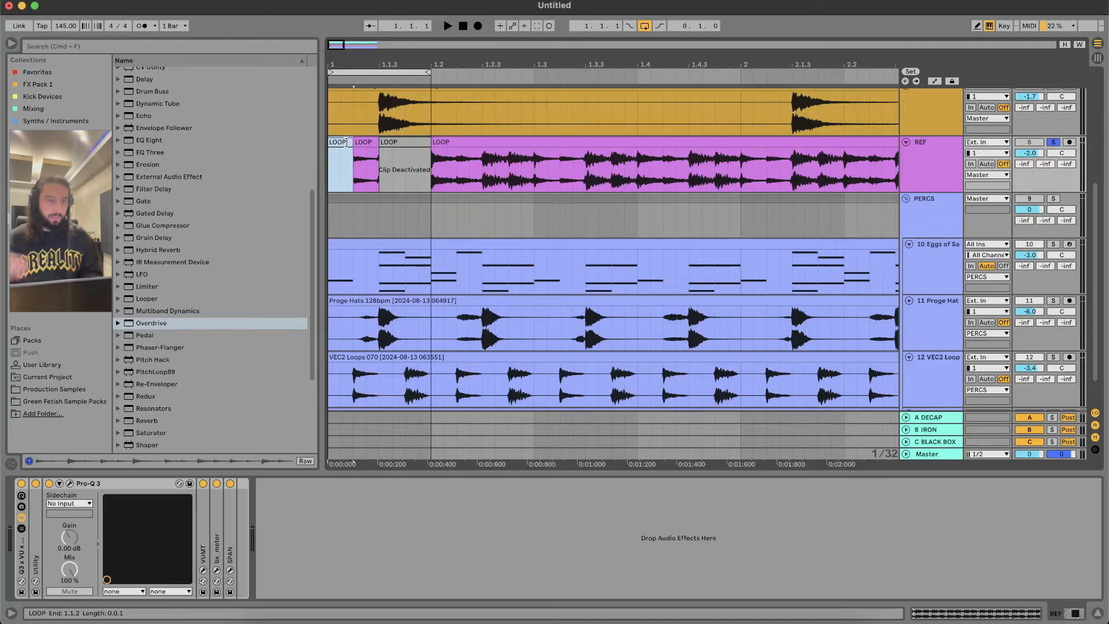
key("space")
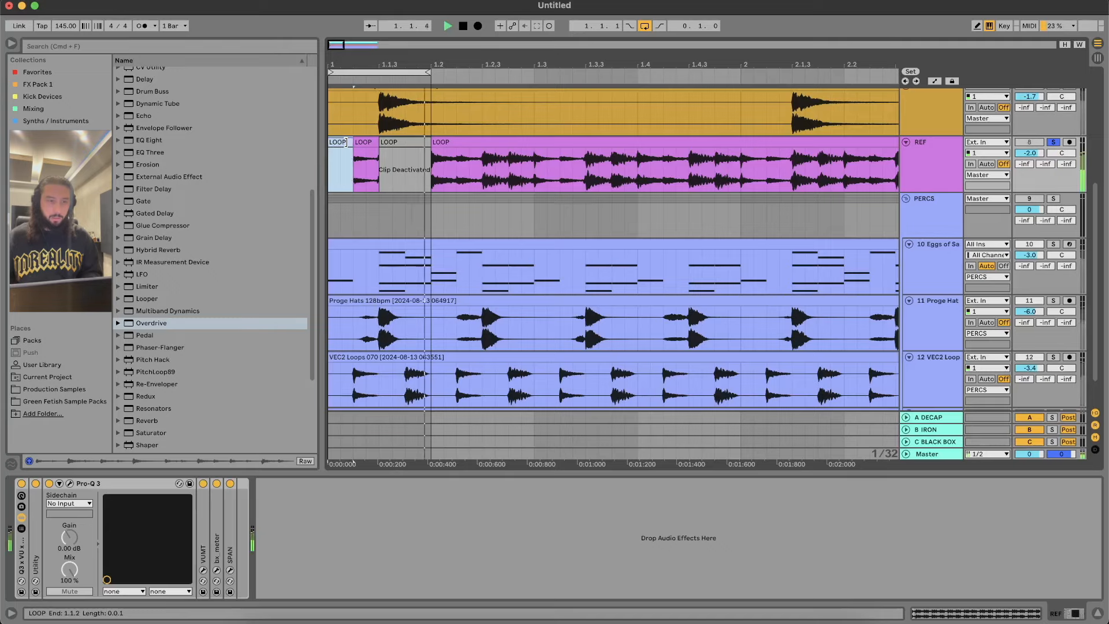
key("space")
Deactivate the REF slice at 1.1.2, reactivate the one at 1.1.1, and play the loop
left_click(361, 143)
left_click(357, 151)
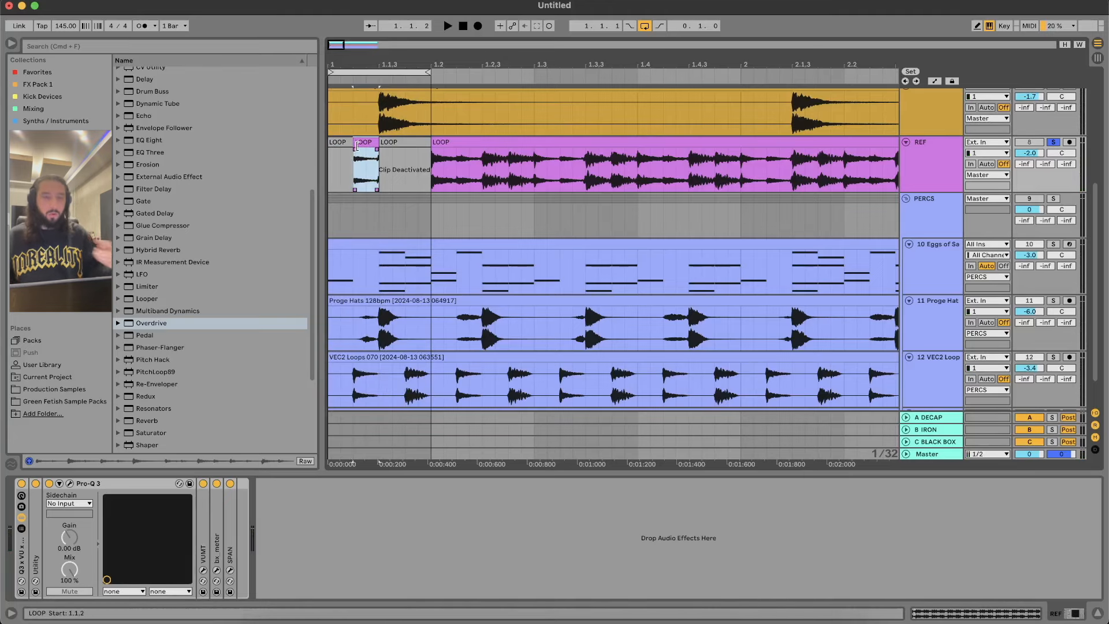
mouse_move(357, 144)
left_mouse_down()
mouse_move(330, 144)
mouse_move(352, 141)
left_mouse_up()
key("space")
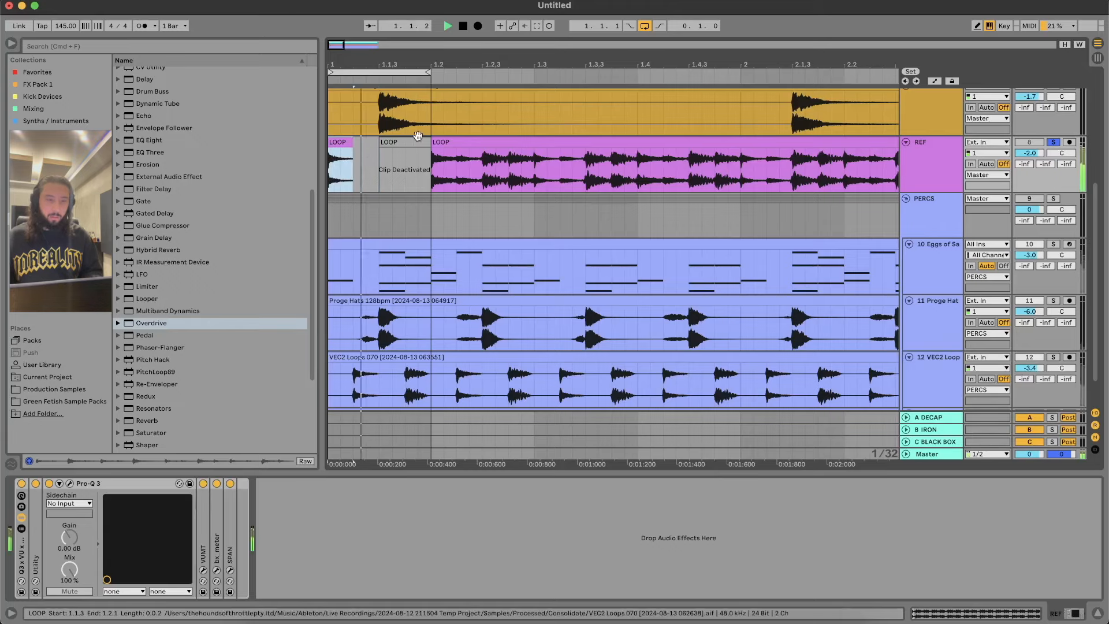
key("space")
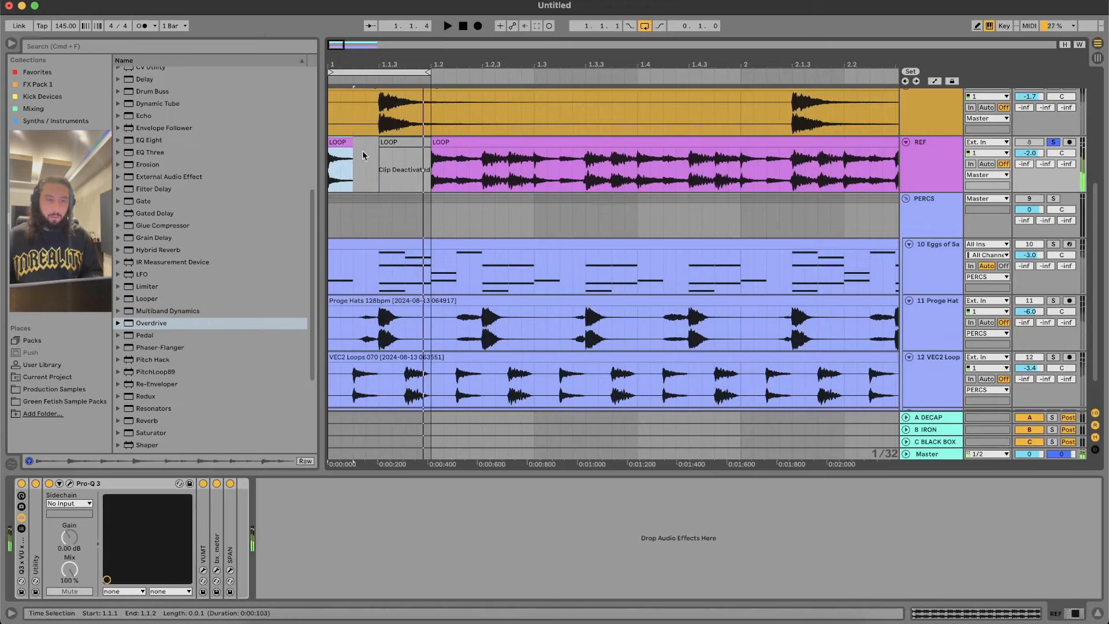
Rejoin the first-beat REF slices, split again at 1.1.3 and 1.1.4, and audition only the slice between those positions
left_click_drag(353, 165, 377, 161)
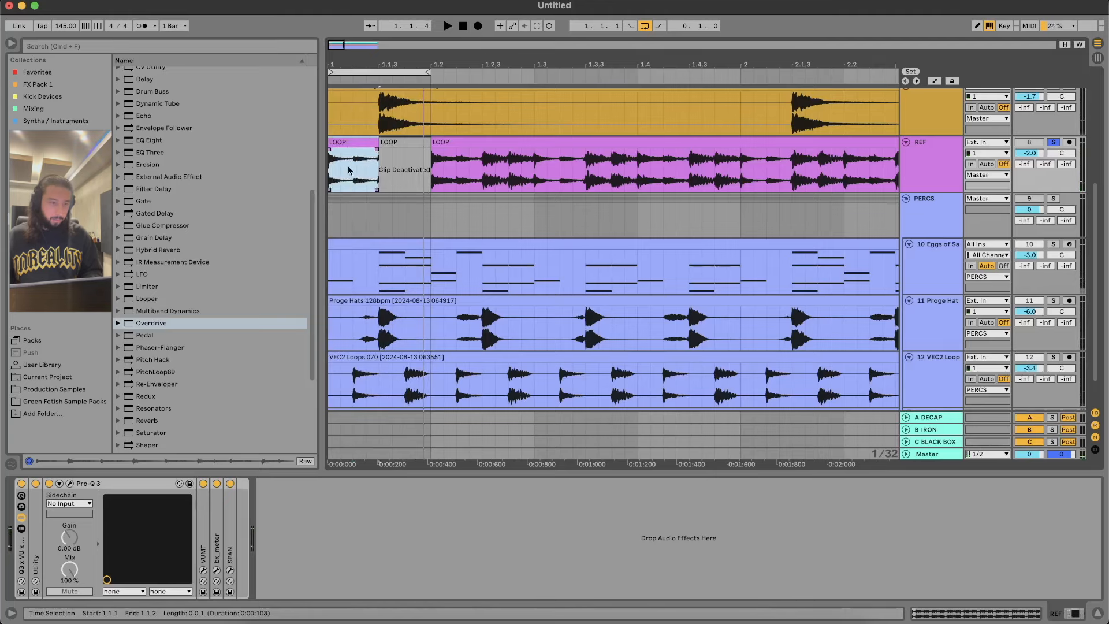
left_click_drag(379, 145, 428, 145)
left_click(379, 166)
key("super+e")
left_click(373, 144)
key("0")
key("space")
left_click(402, 167)
key("super+e")
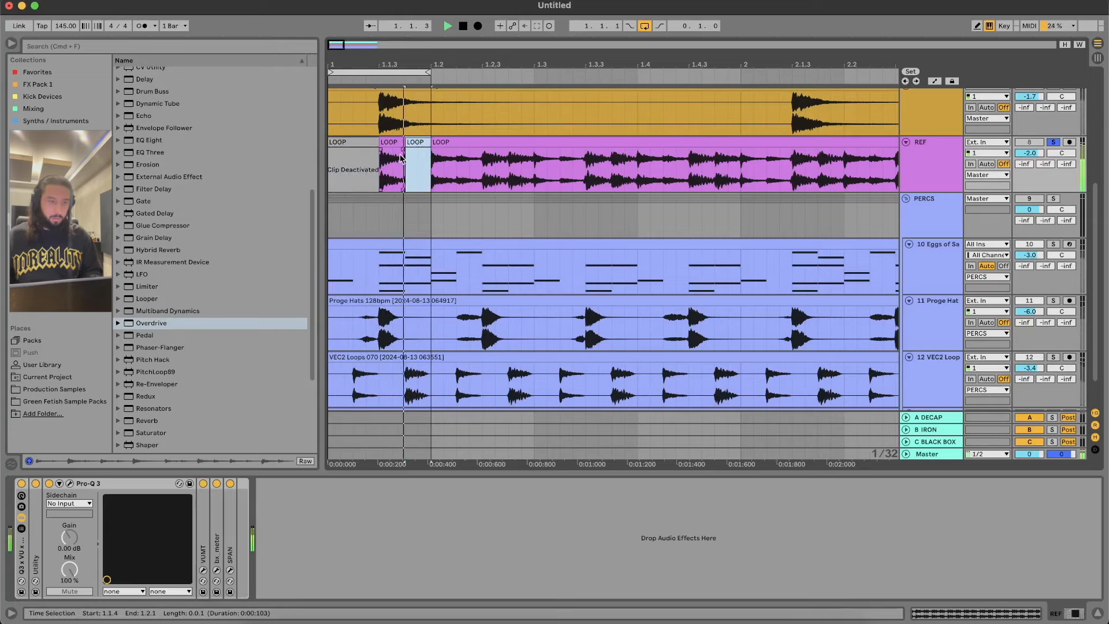
Deactivate the REF slice at 1.1.3, reactivate the one at 1.1.4, and play the loop
left_click(395, 143)
key("0")
key("space")
left_click(416, 143)
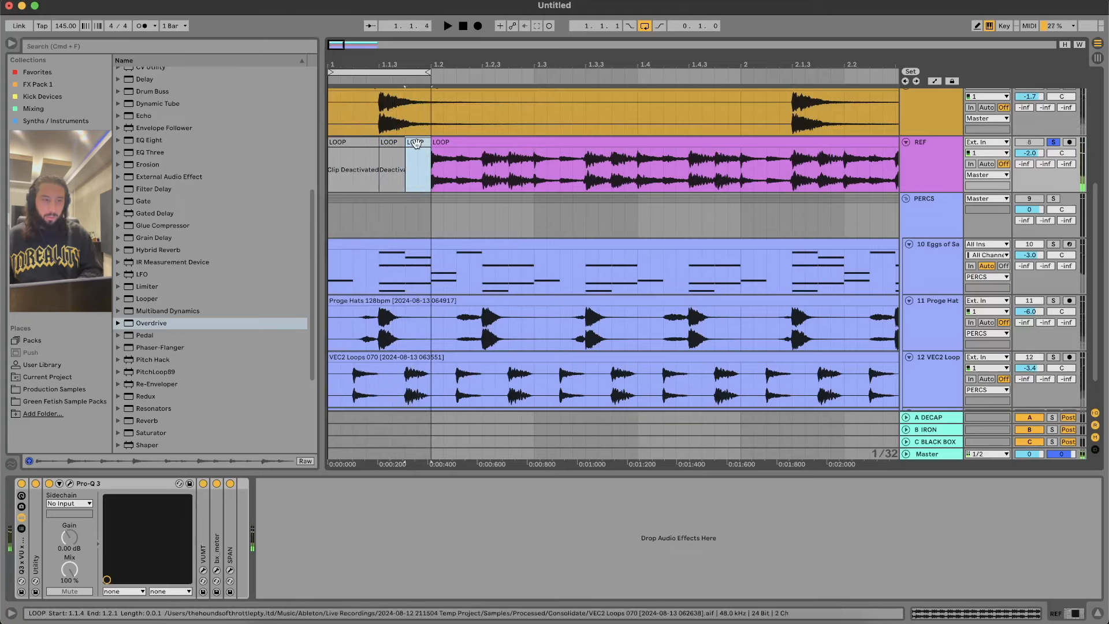
key("0")
key("space")
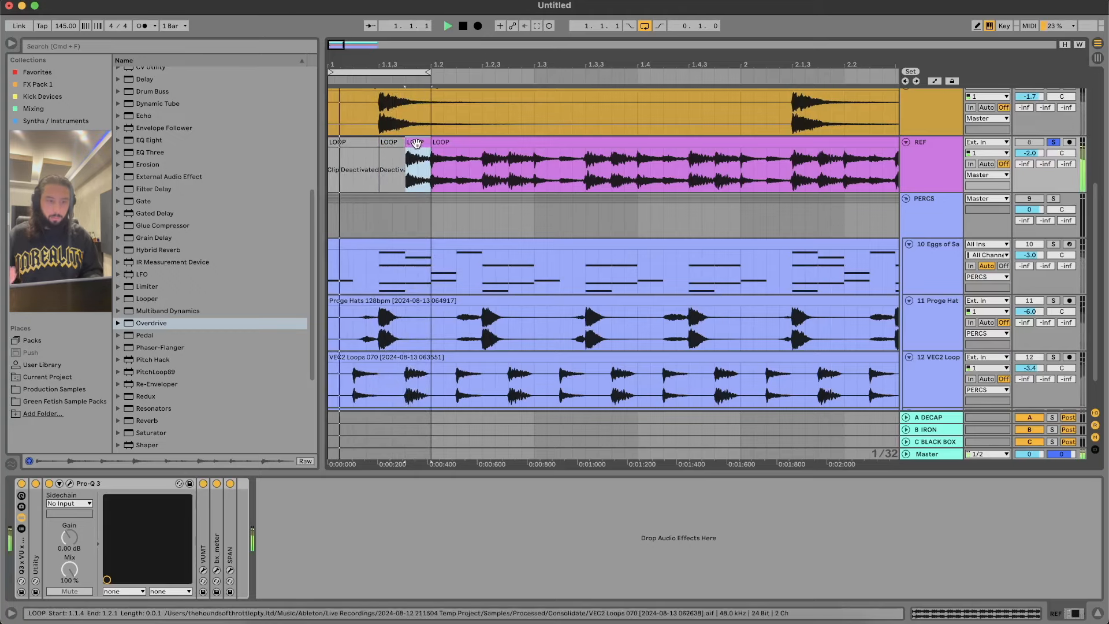
Restore the REF clip's first beat as one active clip, extend the loop to 1.3.1, and audition both beats
left_click_drag(406, 142, 171, 154)
key("space")
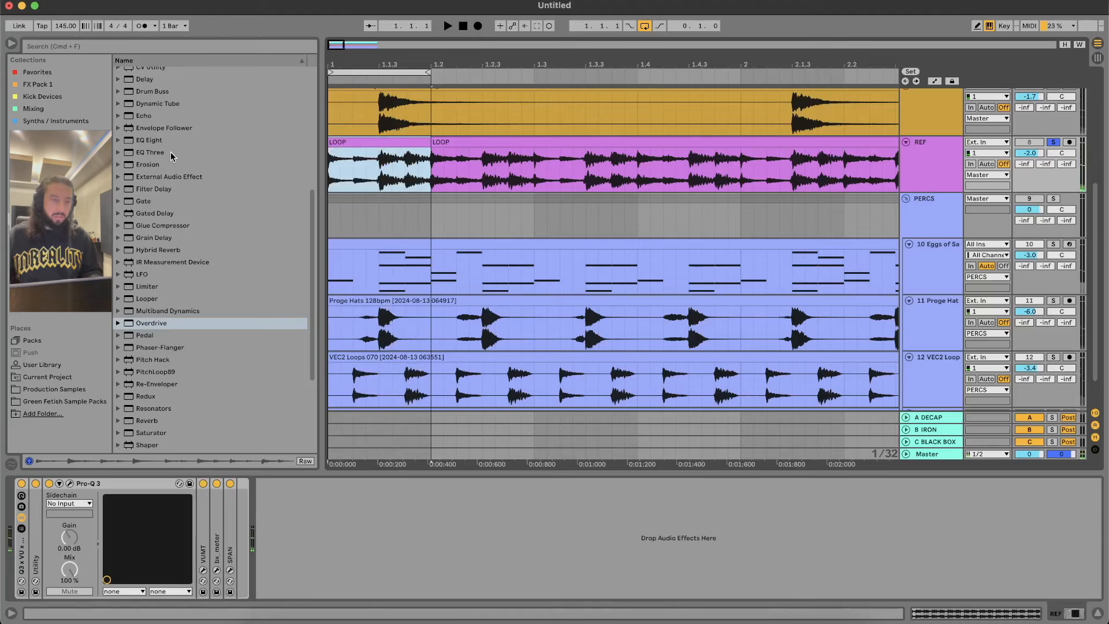
left_click_drag(428, 73, 533, 78)
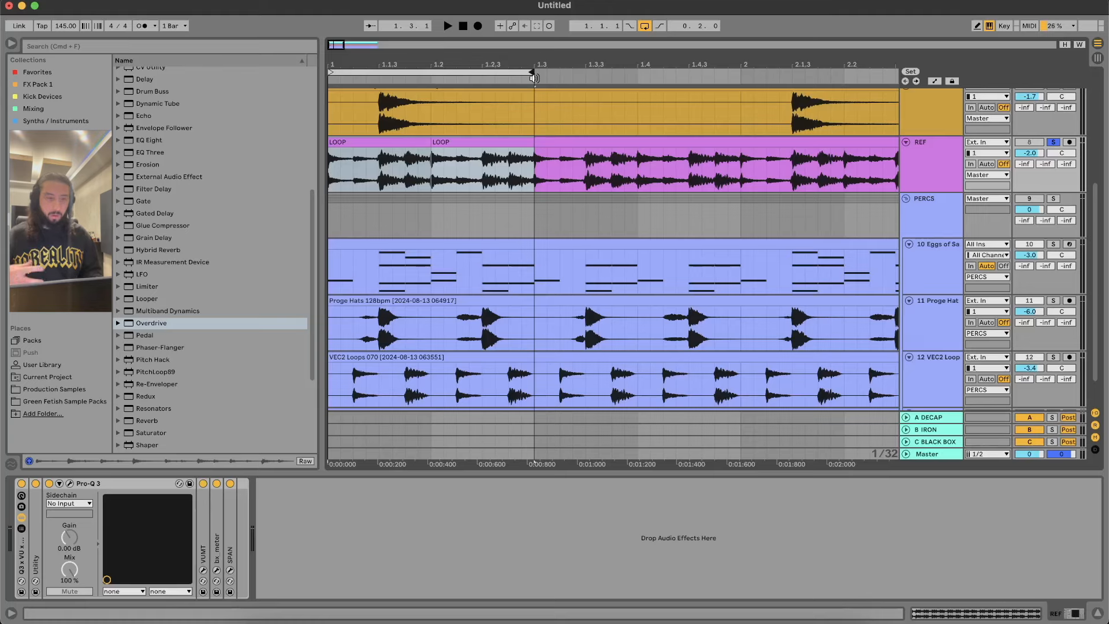
key("space")
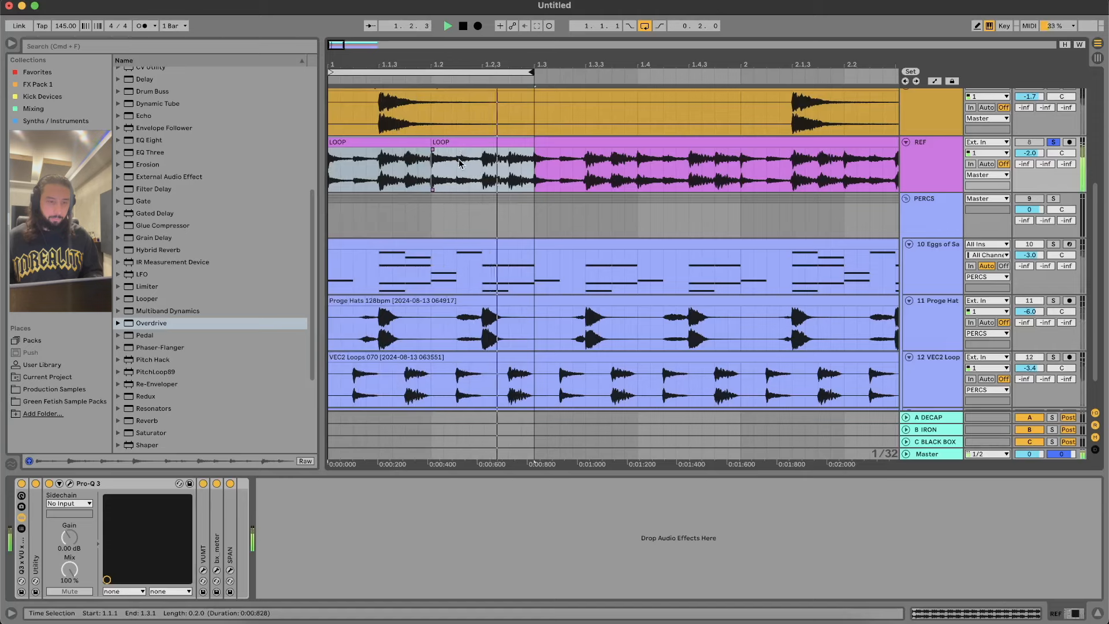
key("space")
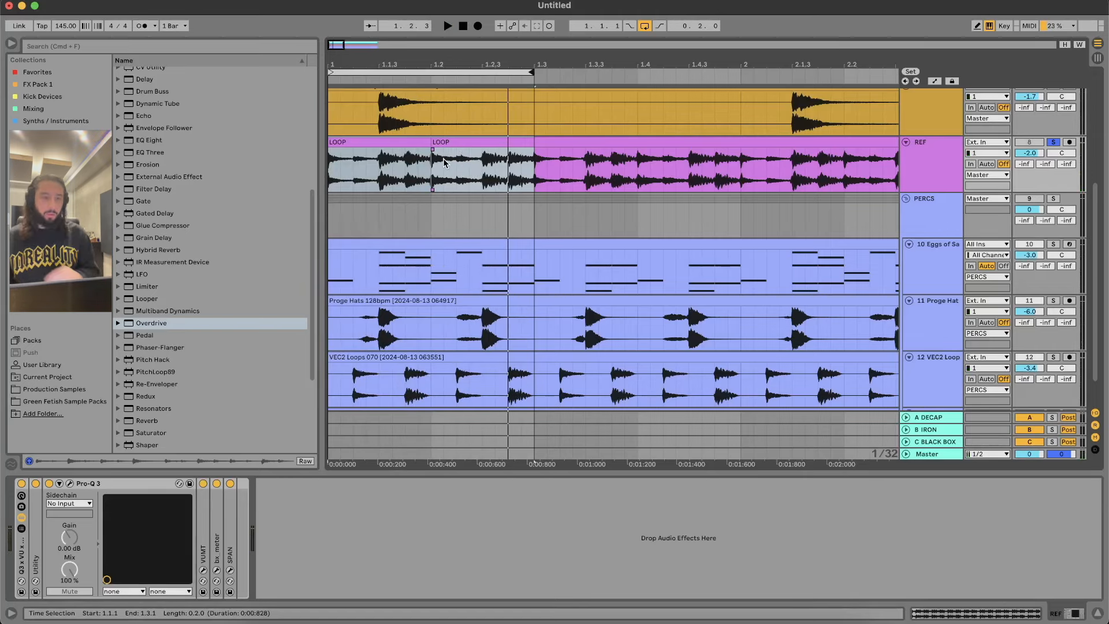
Solo the PERCS group in place of the REF track and select the Eggs of Satan clip
scroll(951, 232, "down", 1)
left_click(867, 238)
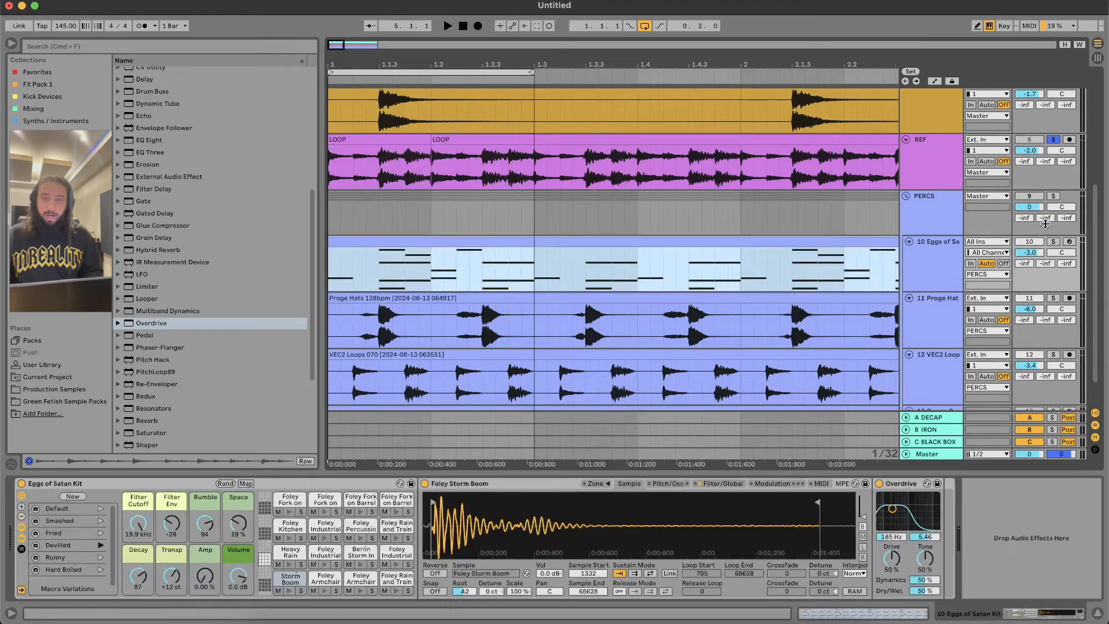
left_click(1053, 196)
left_click(793, 238)
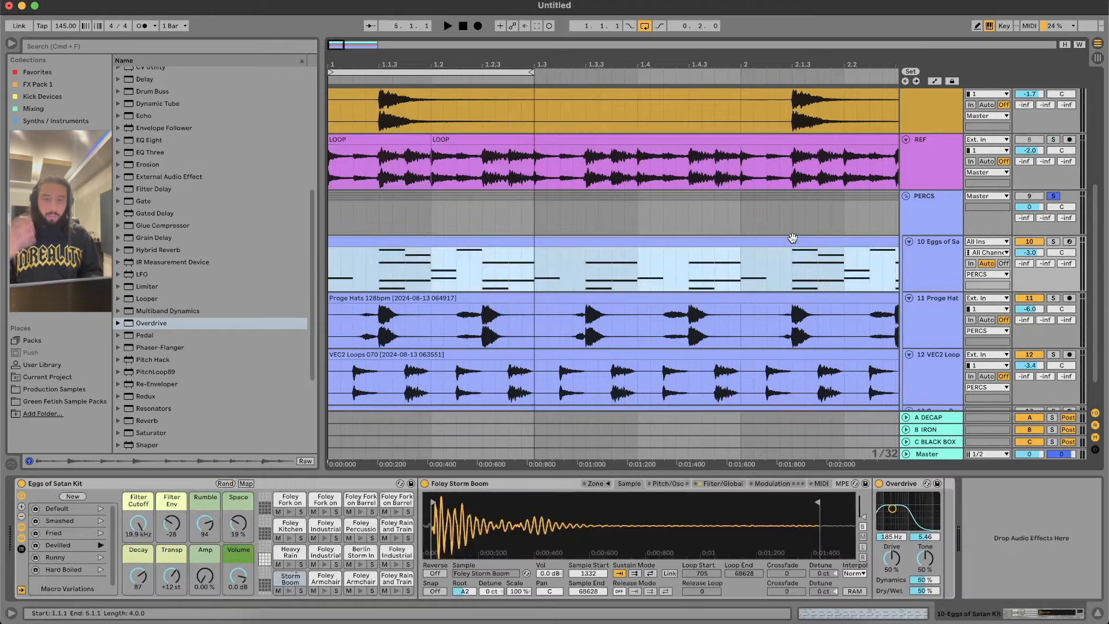
Browse the drum kit presets in the Drums category and check the Drum Hits subfolders
left_click(35, 194)
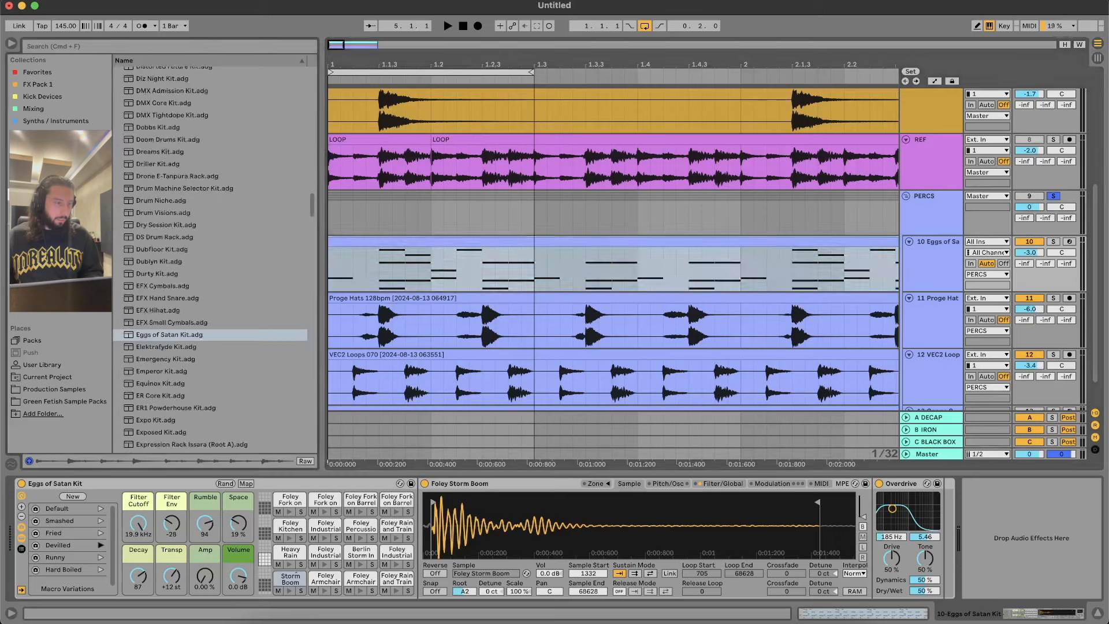
left_click(183, 273)
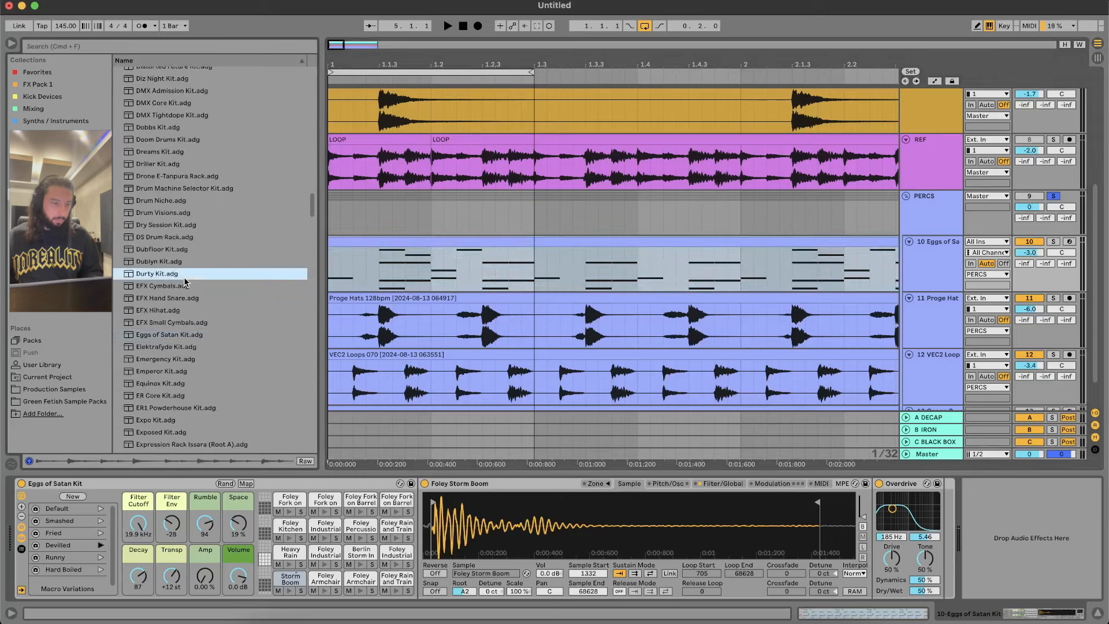
left_click(223, 202)
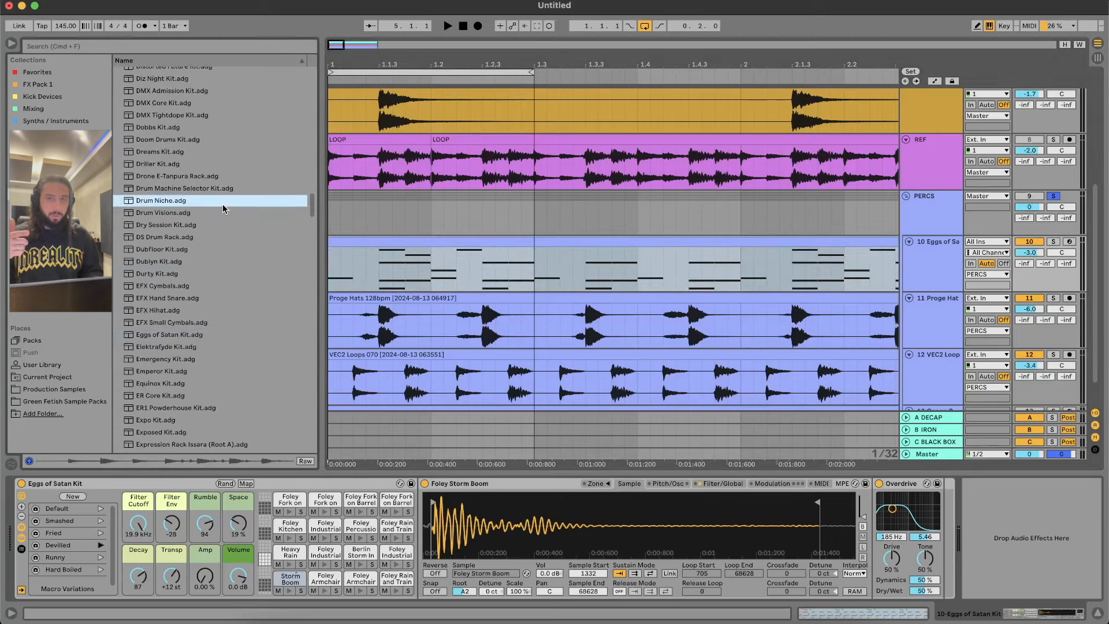
left_click(220, 226)
left_click(217, 268)
scroll(218, 248, "up", 15)
left_click(118, 72)
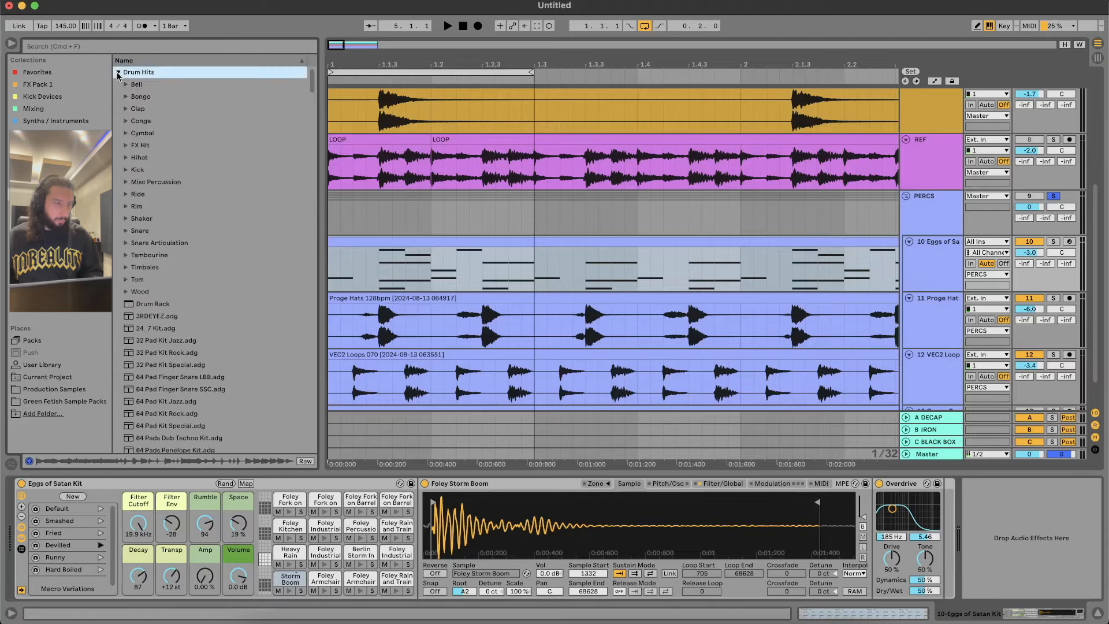
left_click(119, 72)
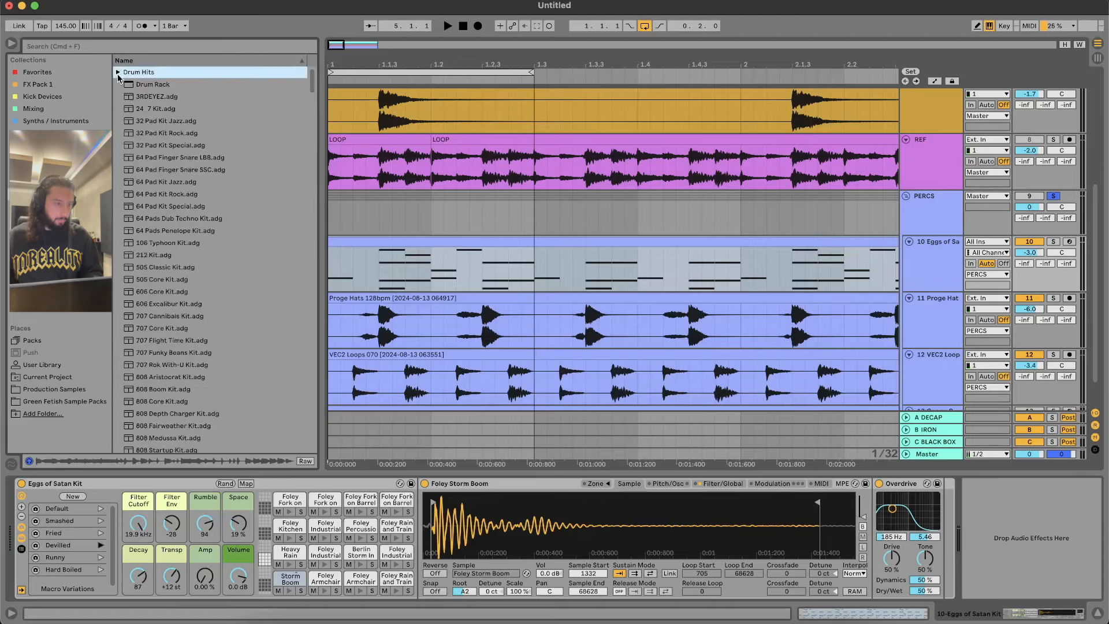
Look through the drum rack presets and select Eggs of Satan Kit.adg
left_click(216, 255)
scroll(226, 289, "down", 5)
scroll(228, 309, "down", 20)
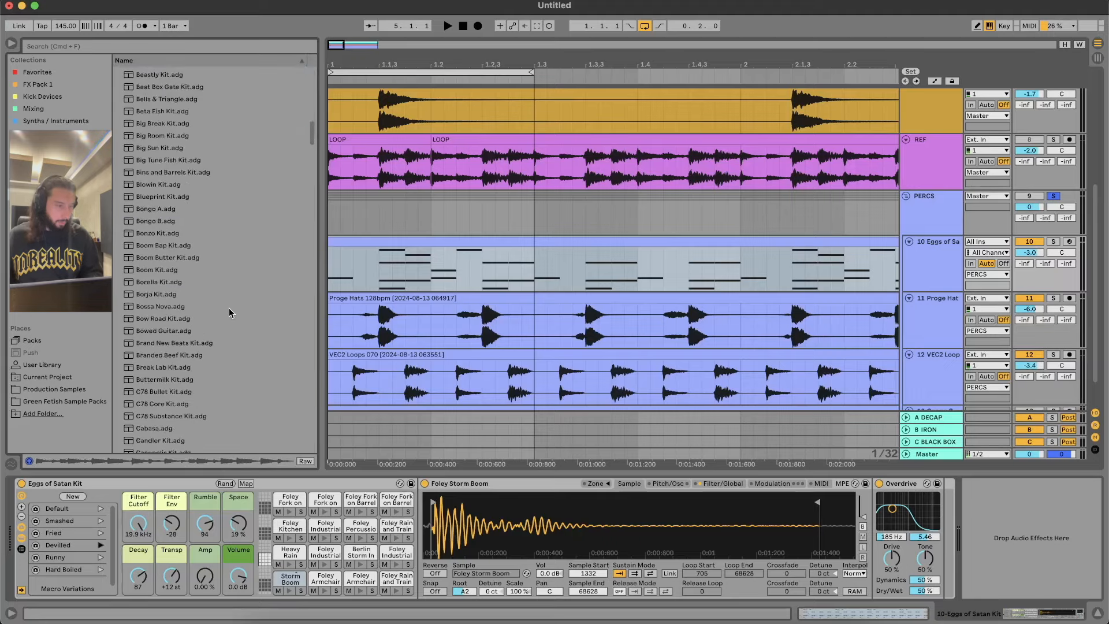
left_click(229, 311)
scroll(229, 310, "down", 10)
left_click(229, 310)
scroll(229, 309, "down", 5)
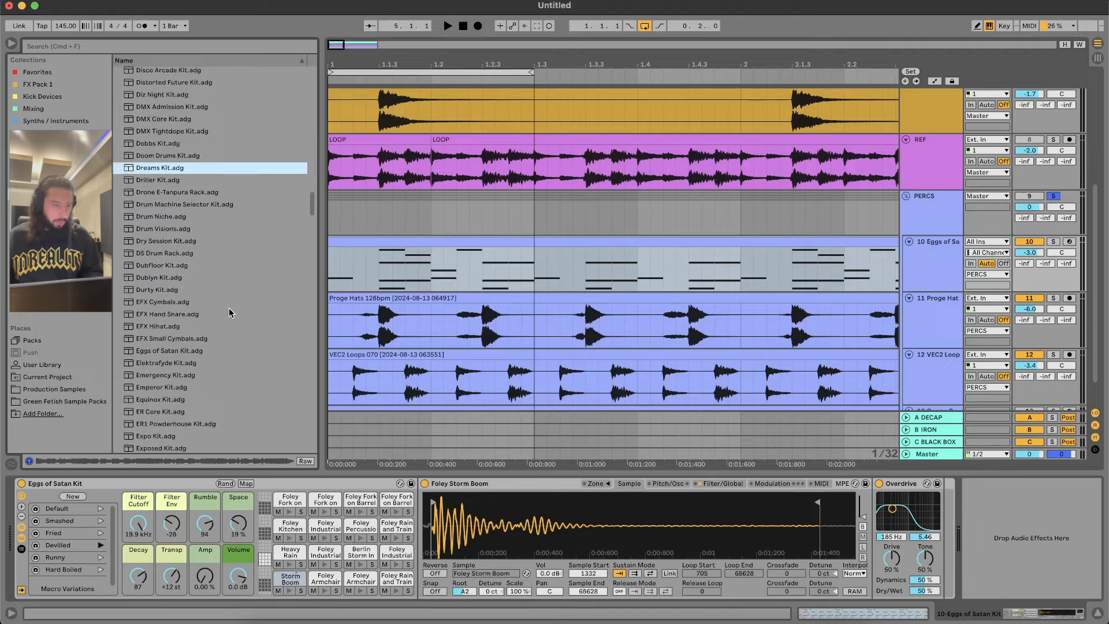
scroll(229, 313, "down", 7)
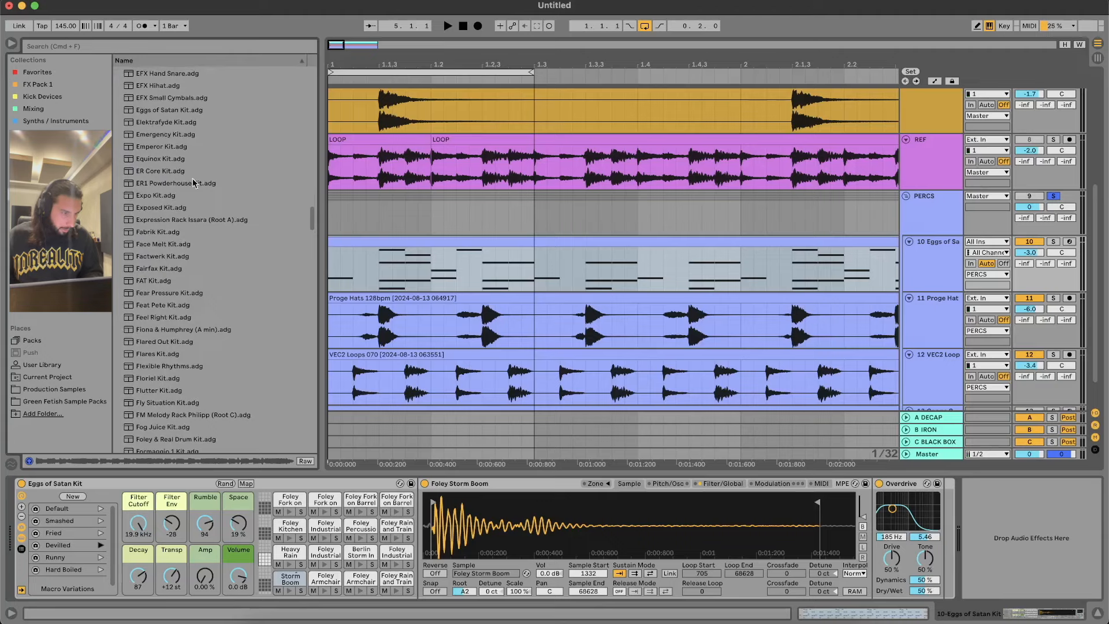
left_click(186, 111)
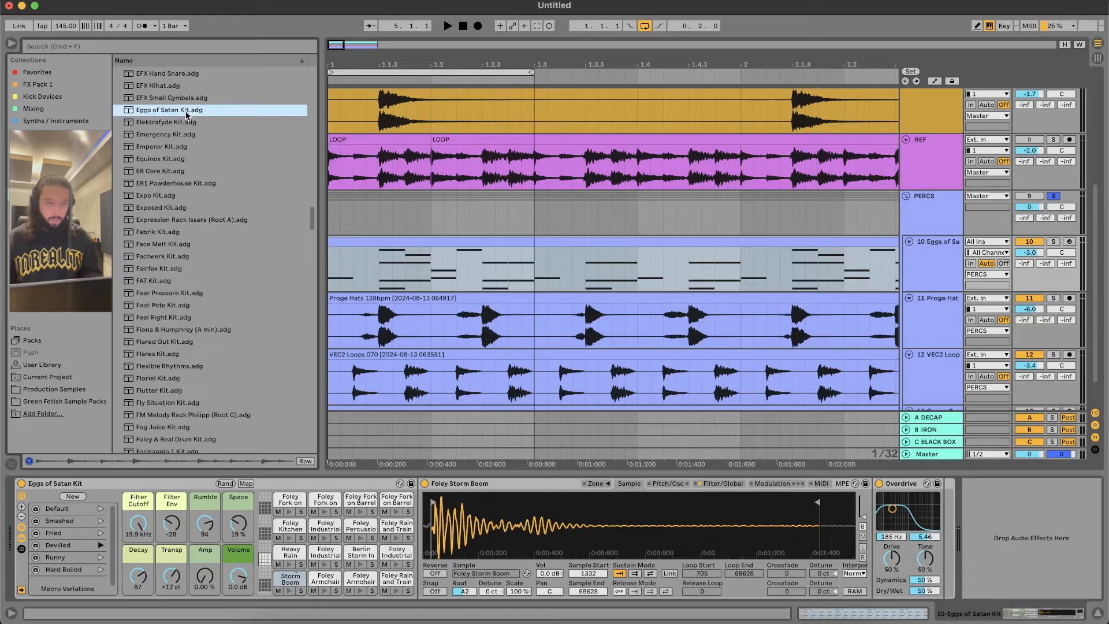
Open the Eggs of Satan clip's notes and audition the Foley Storm Boom sound on C1
left_click(461, 236)
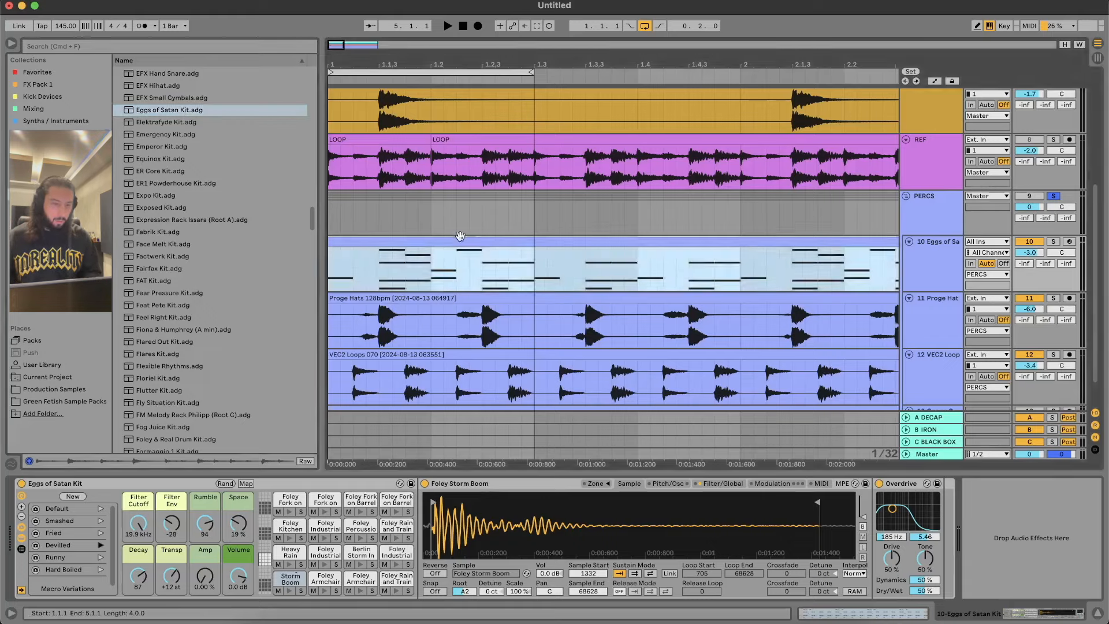
double_click(461, 235)
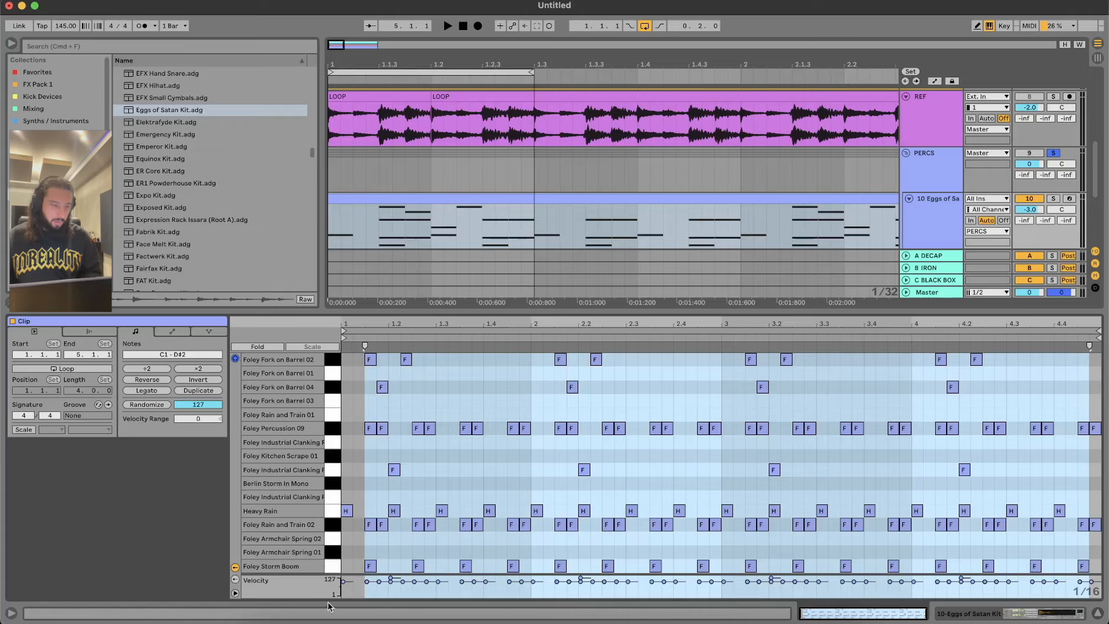
left_click(333, 566)
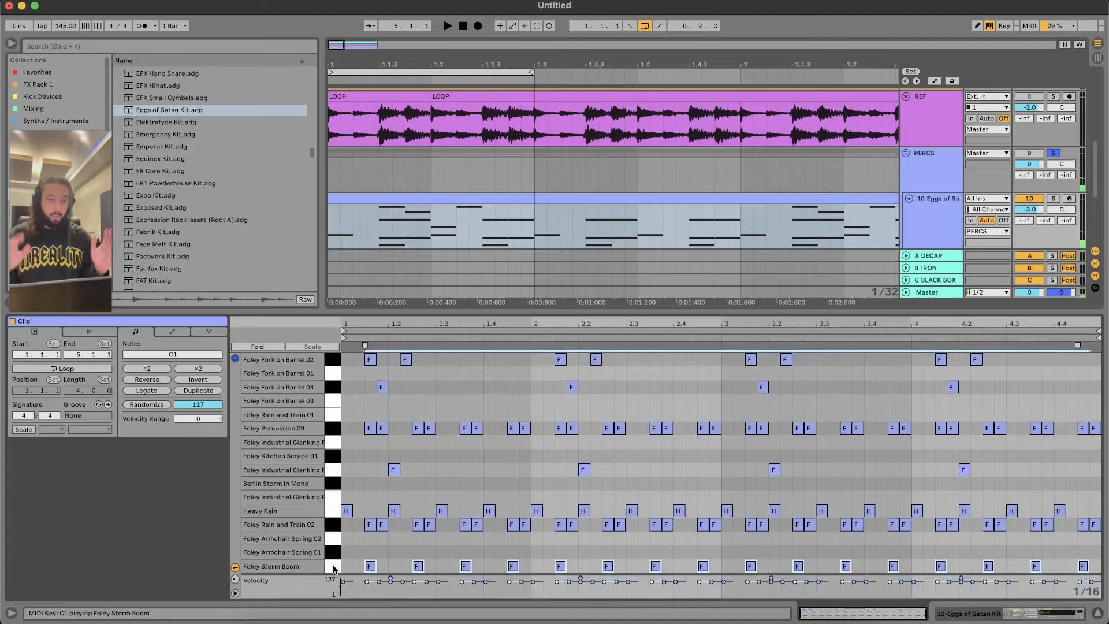
Extend the second REF LOOP clip back over the first beat and shorten the loop to end at 1.2.1
left_click_drag(432, 97, 324, 96)
left_click_drag(531, 74, 429, 74)
left_click(426, 129)
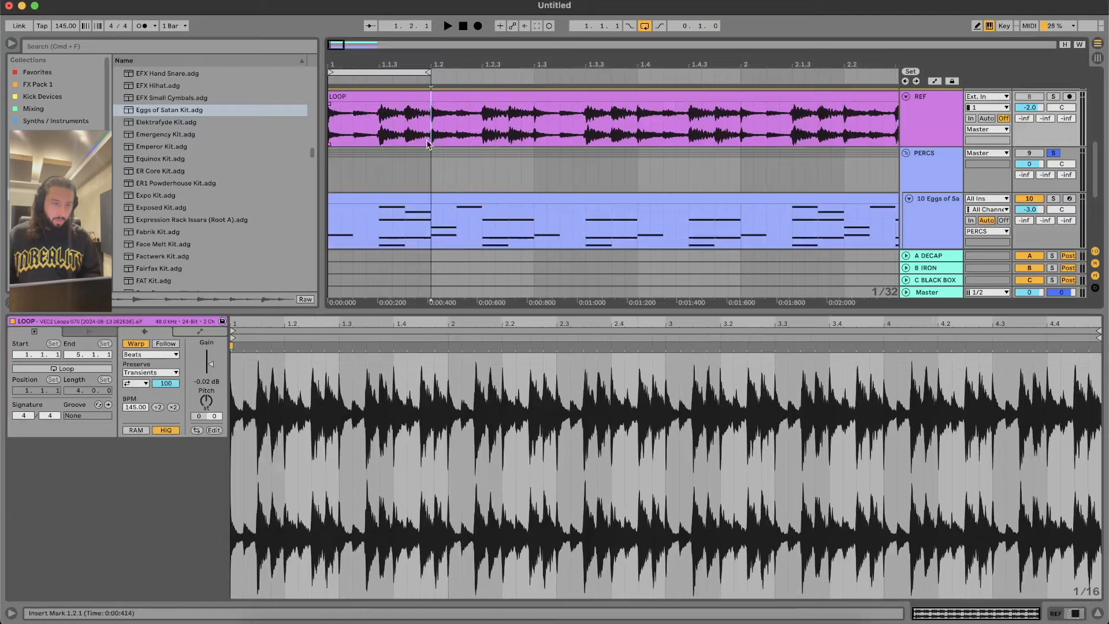
Mark the REF hit from 1.1.3 to 1.1.4, then play the Eggs of Satan track soloed for comparison
left_click(413, 239)
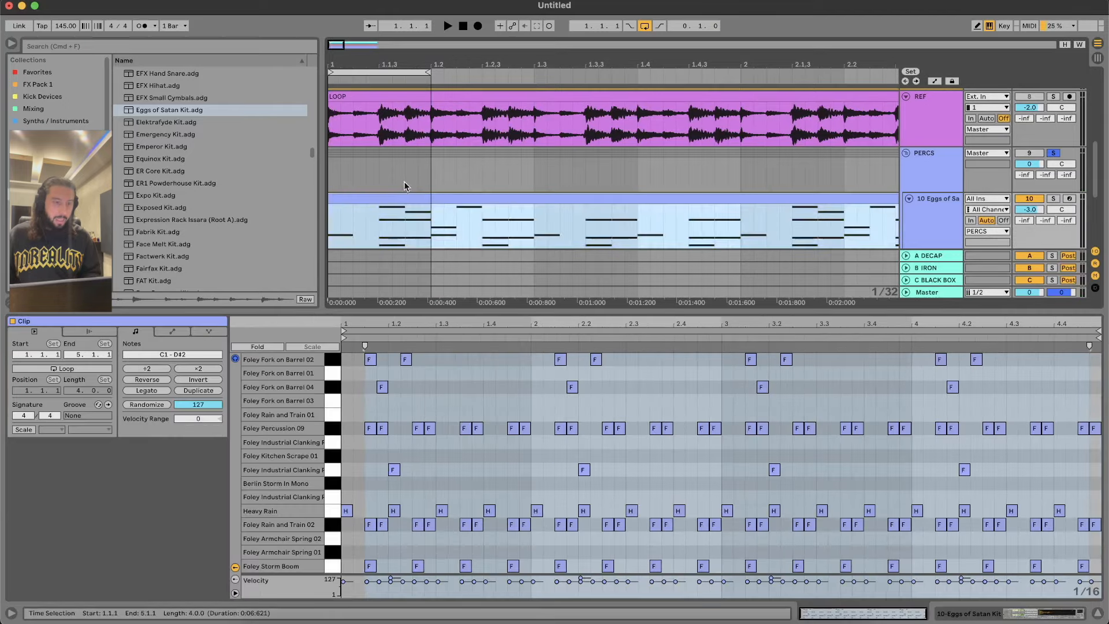
left_click_drag(381, 132, 403, 129)
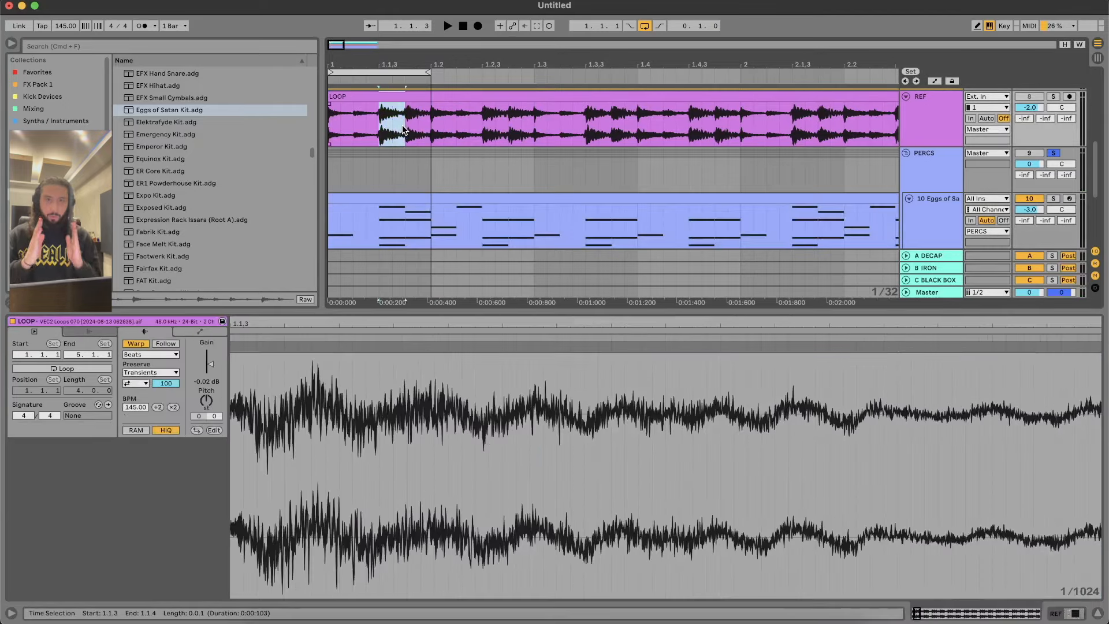
left_click(370, 231)
key("space")
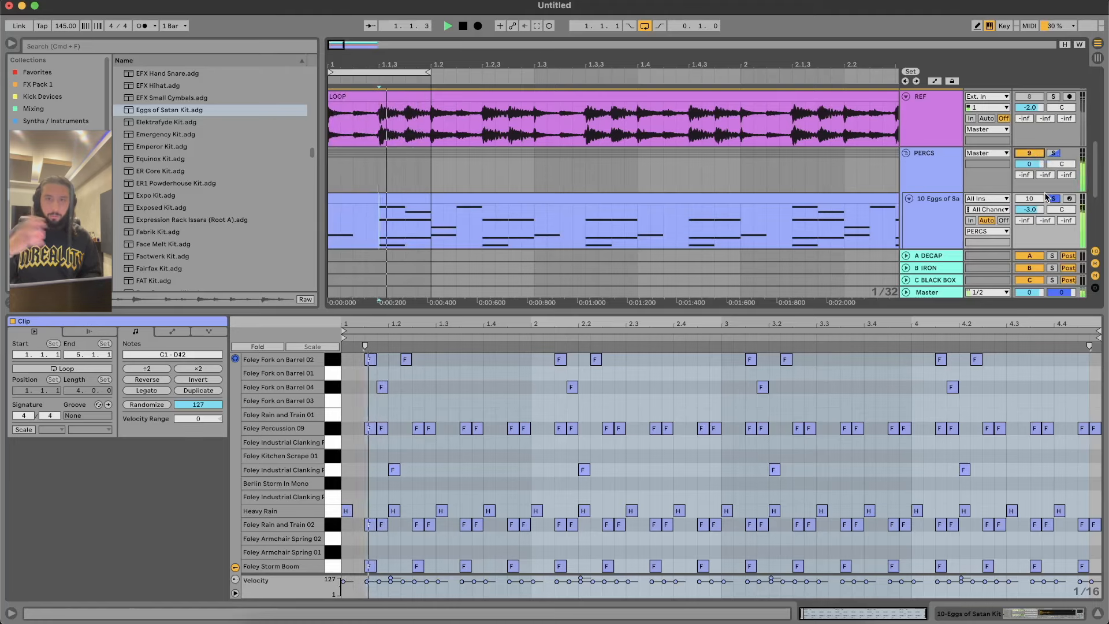
key("space")
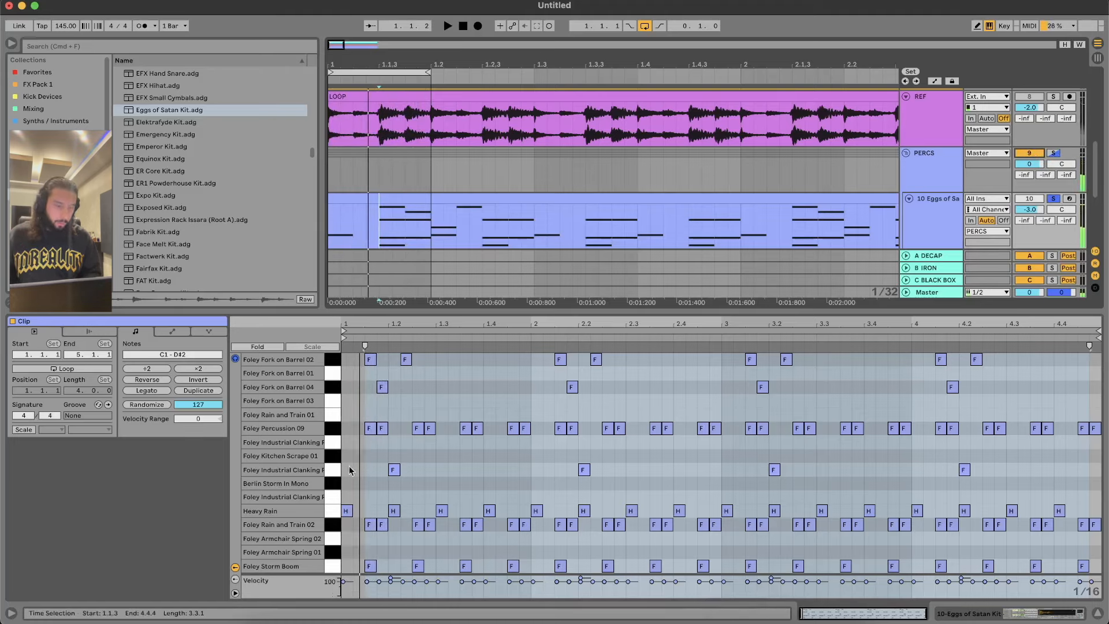
Audition the Heavy Rain sound on E1 and mark the corresponding REF hit from 1.1.1 to 1.1.2
left_click(334, 516)
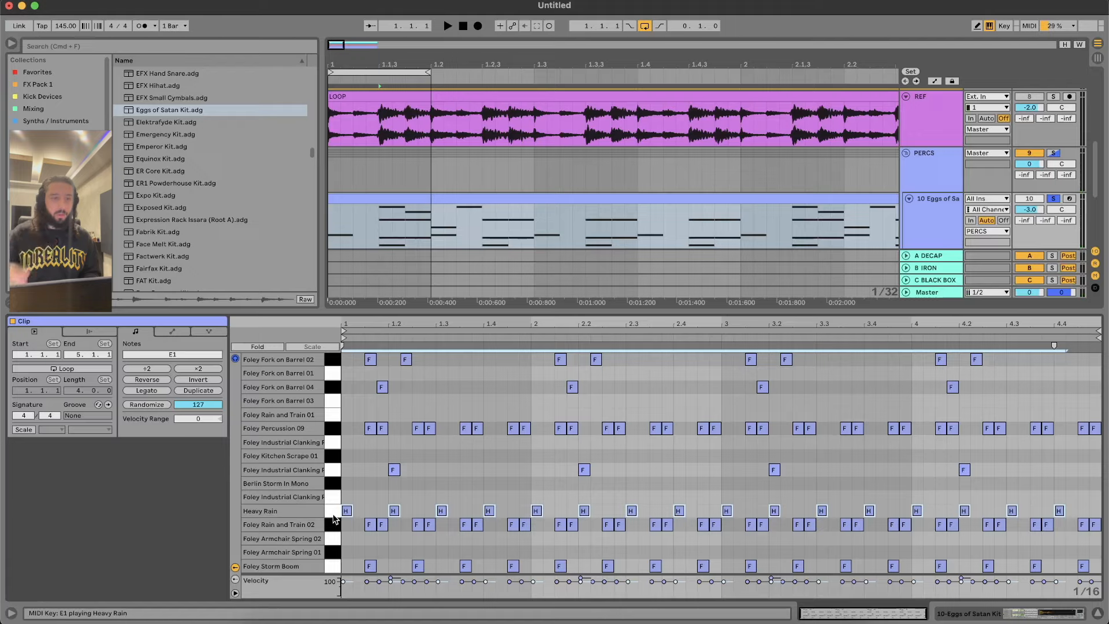
left_click_drag(354, 122, 333, 127)
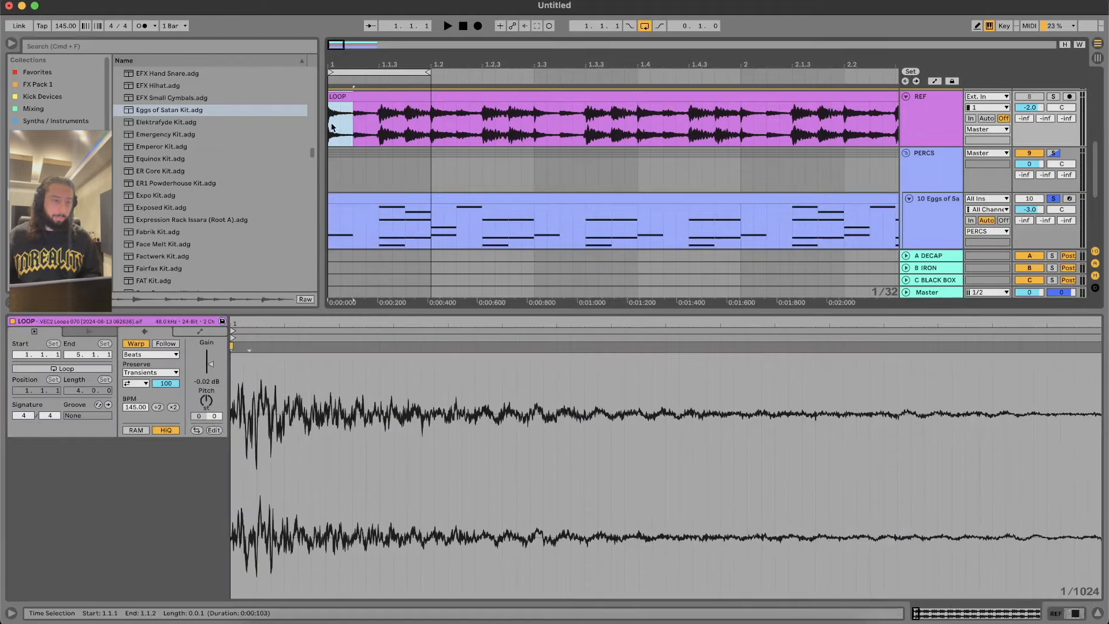
left_click(357, 126)
Mark the REF slice from 1.1.2 to 1.1.3 and compare it with the percussion tracks
scroll(382, 189, "down", 3)
scroll(383, 189, "up", 2)
scroll(383, 190, "down", 3)
scroll(383, 195, "up", 2)
scroll(382, 184, "up", 3)
left_click_drag(379, 169, 355, 157)
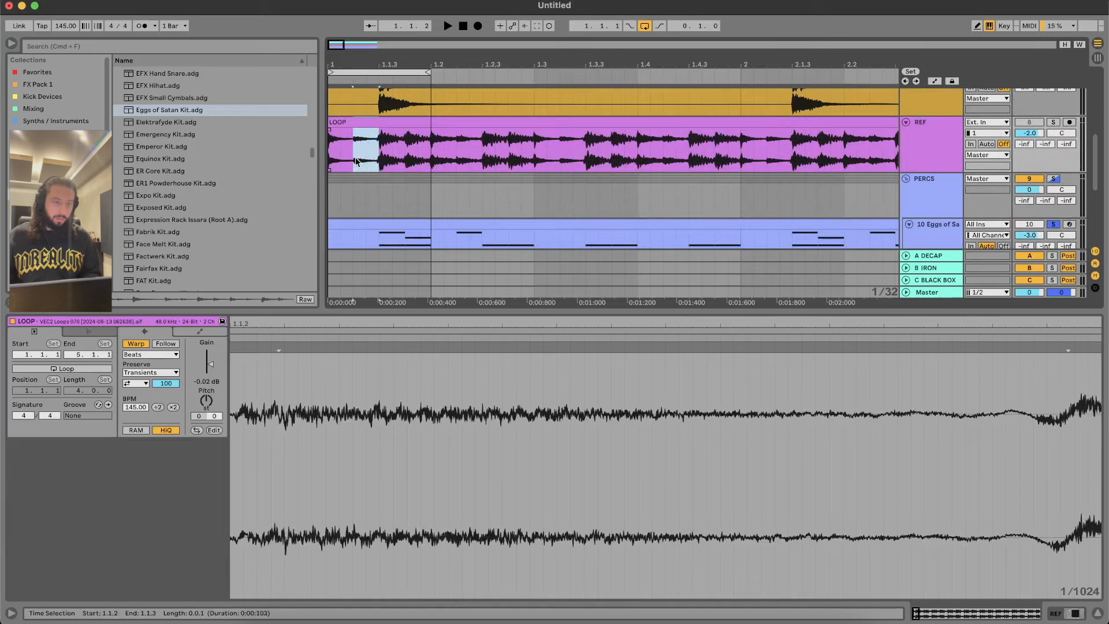
scroll(357, 164, "down", 2)
scroll(360, 162, "up", 2)
scroll(366, 162, "down", 5)
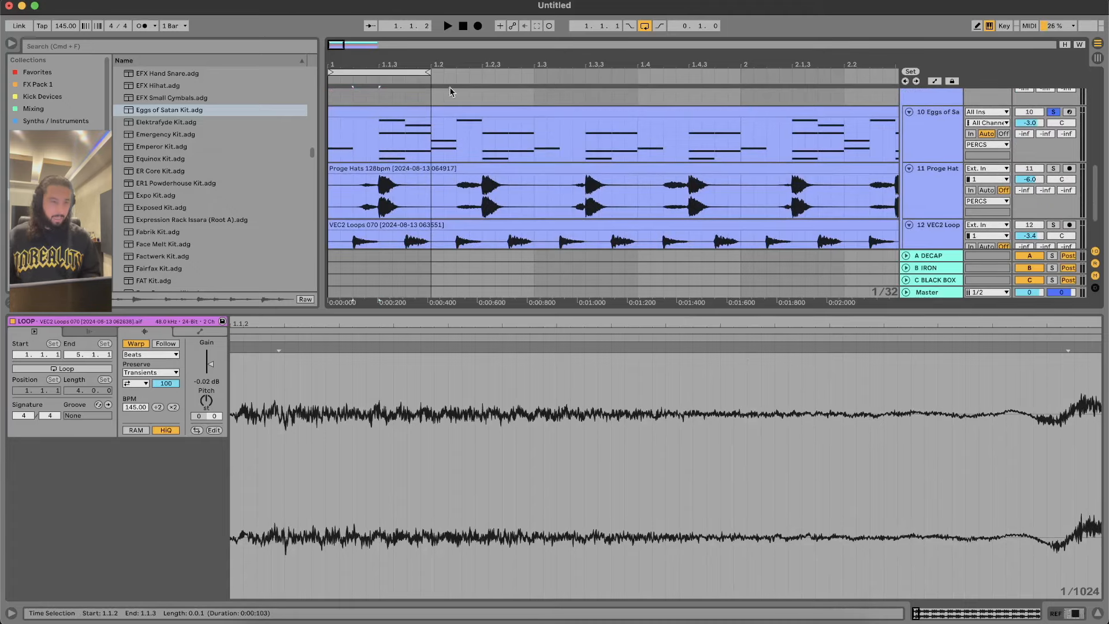
Extend the loop to 1.3.1 and mark the Proge Hats lead-in just before 1.1.3
left_click_drag(427, 71, 531, 72)
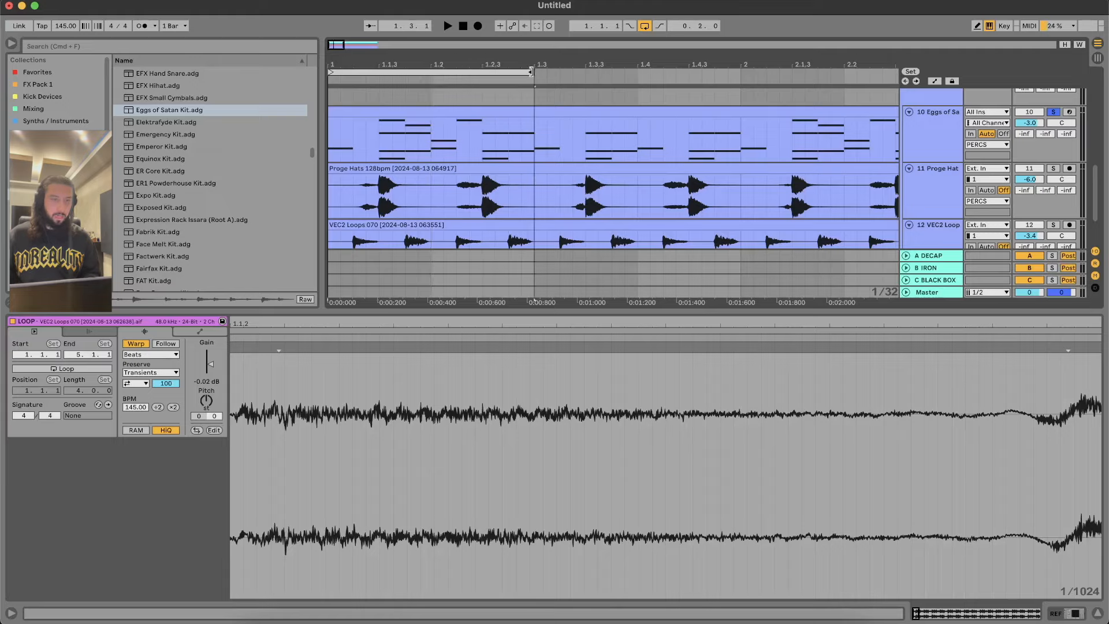
scroll(445, 169, "down", 3)
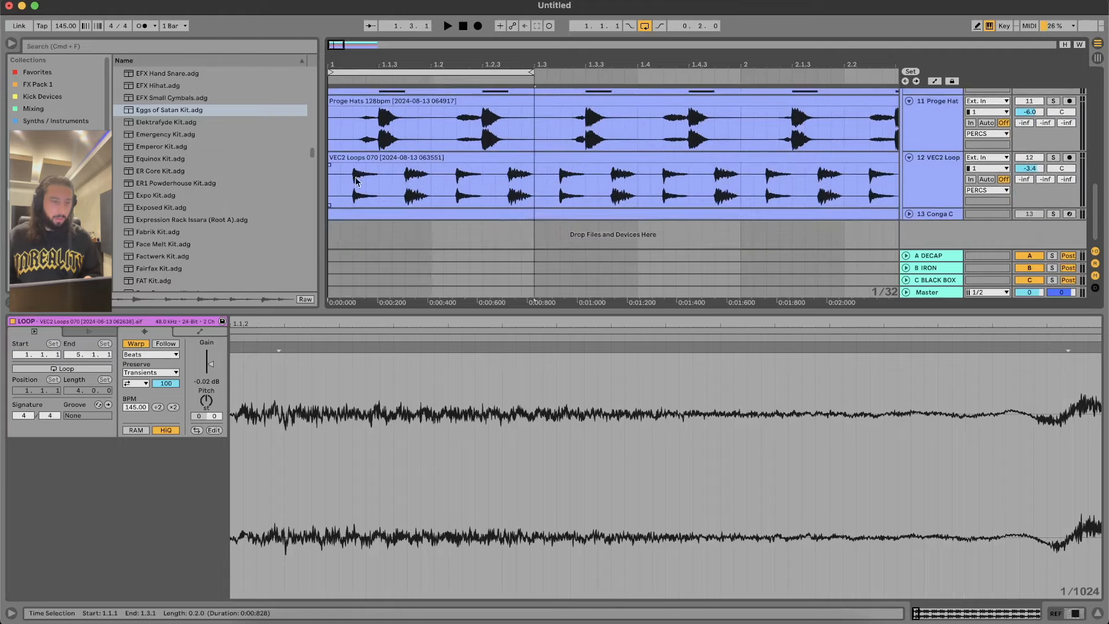
left_click_drag(354, 179, 381, 178)
scroll(375, 173, "up", 3)
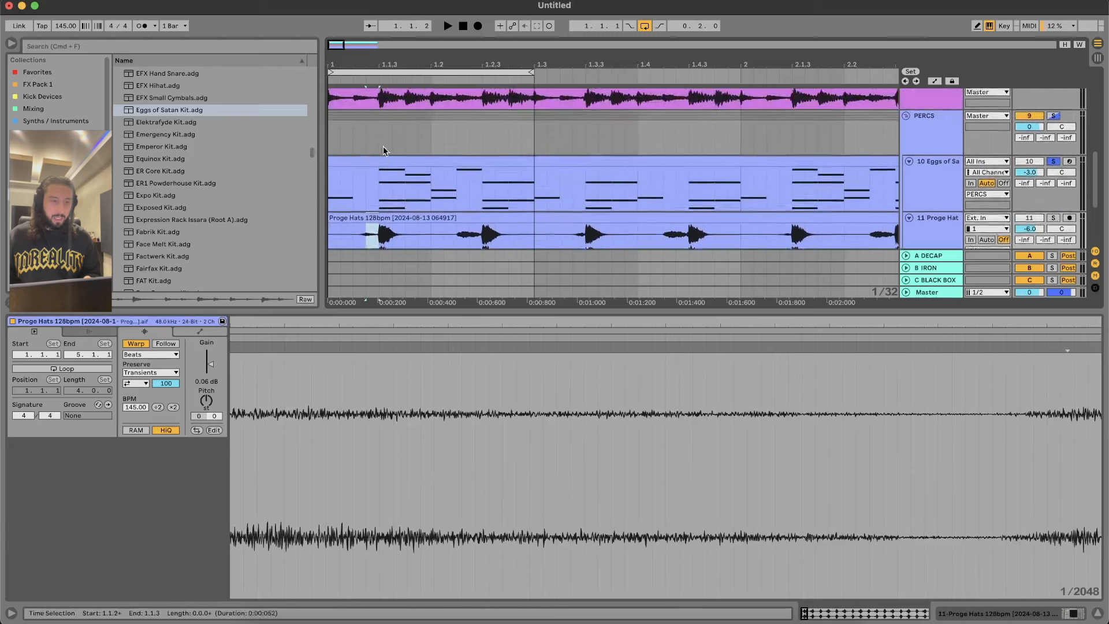
Reopen the Eggs of Satan clip's notes and audition the Foley Rain and Train 02 sound on D#1
left_click(392, 214)
scroll(445, 207, "down", 2)
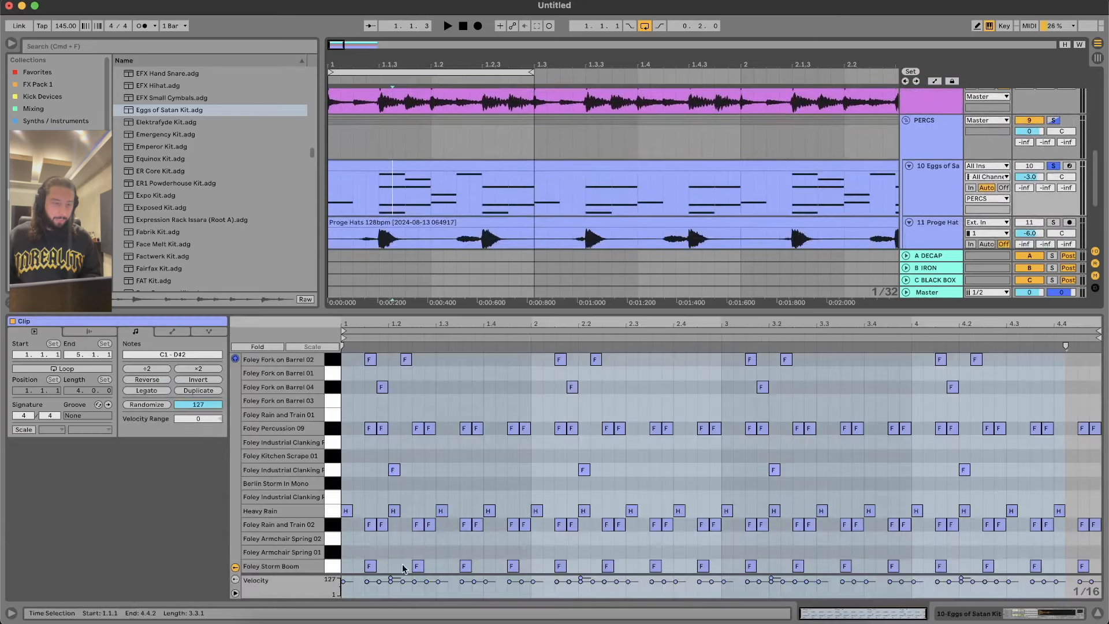
left_click(343, 526)
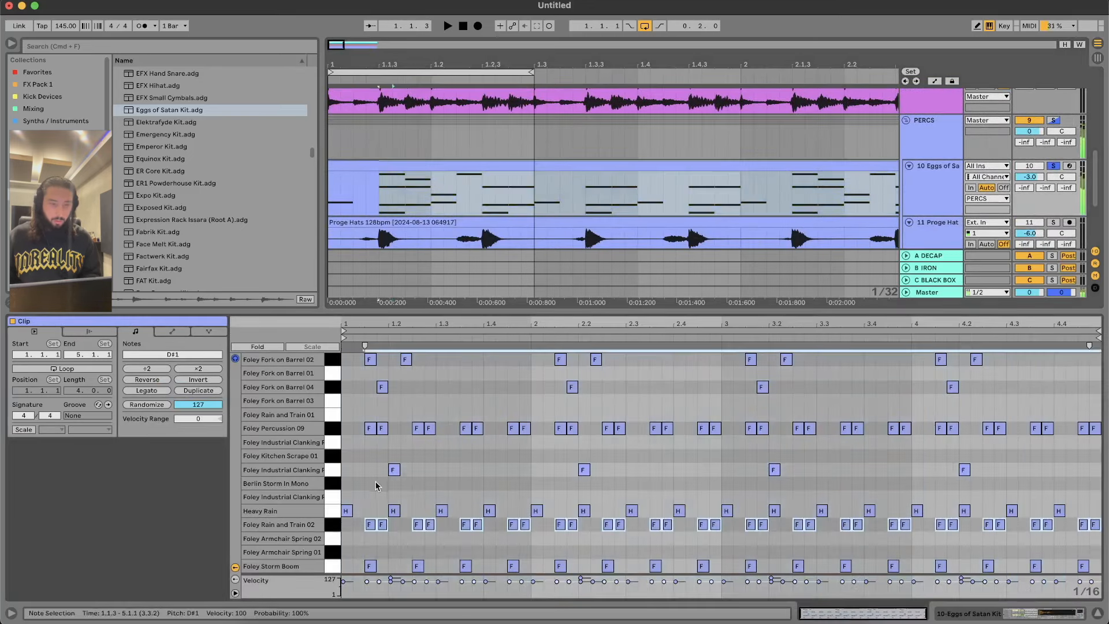
left_click(1100, 616)
double_click(566, 337)
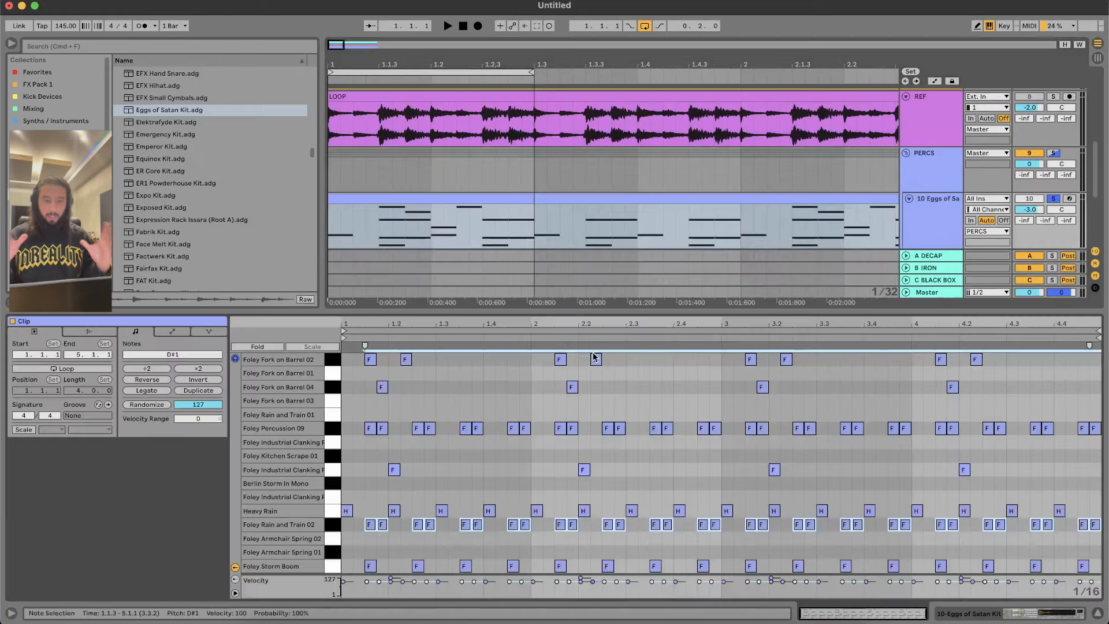
Split the Eggs of Satan clip at 1.3.1 and delete the part after it
left_click(1098, 614)
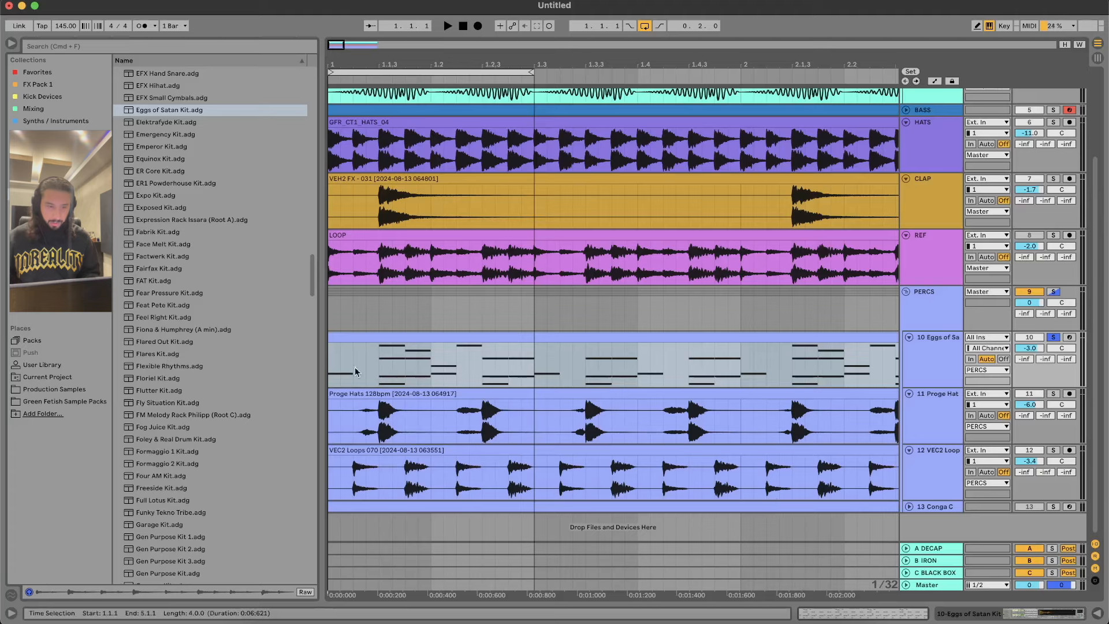
left_click(496, 357)
left_click(538, 351)
left_click(576, 337, "shift")
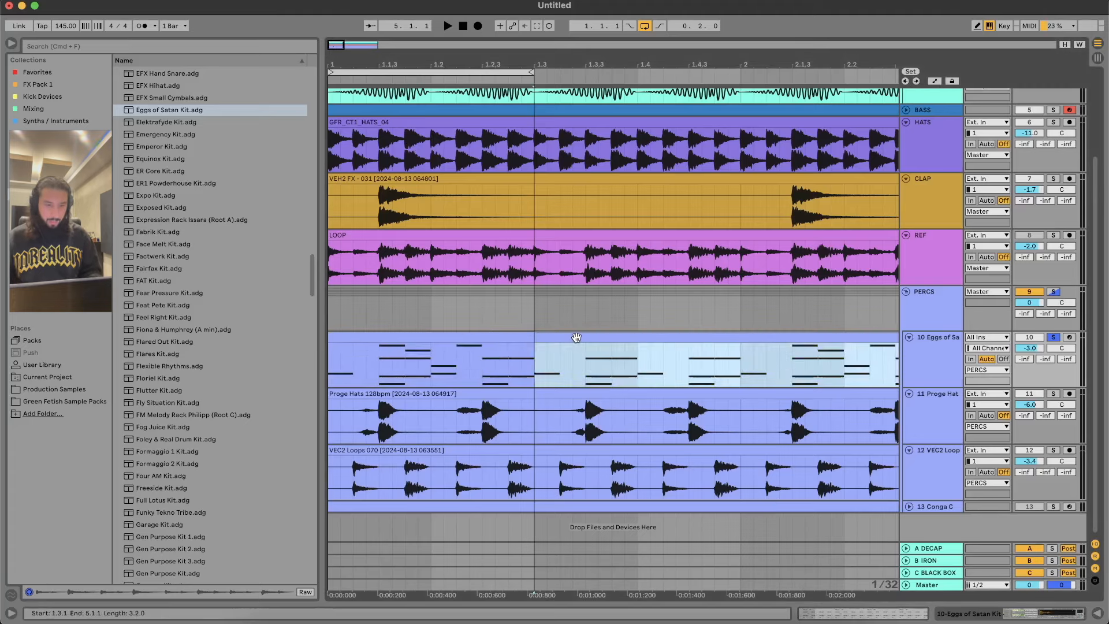
key("Delete")
Open the notes of the remaining two-beat Eggs of Satan clip, then reduce the note editor's height
left_click(479, 337)
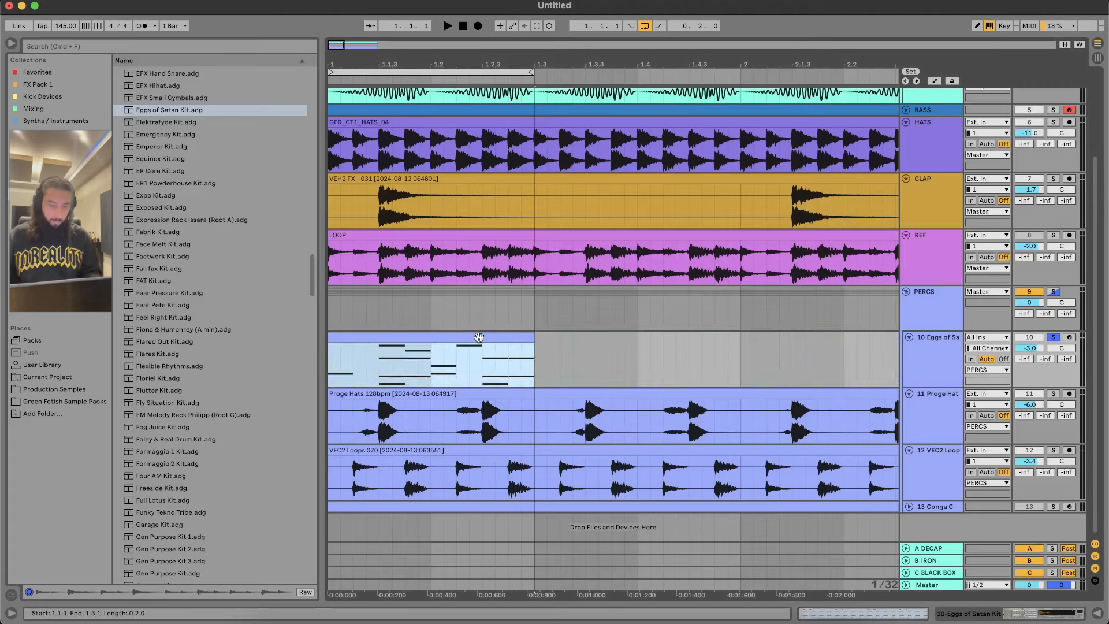
double_click(479, 337)
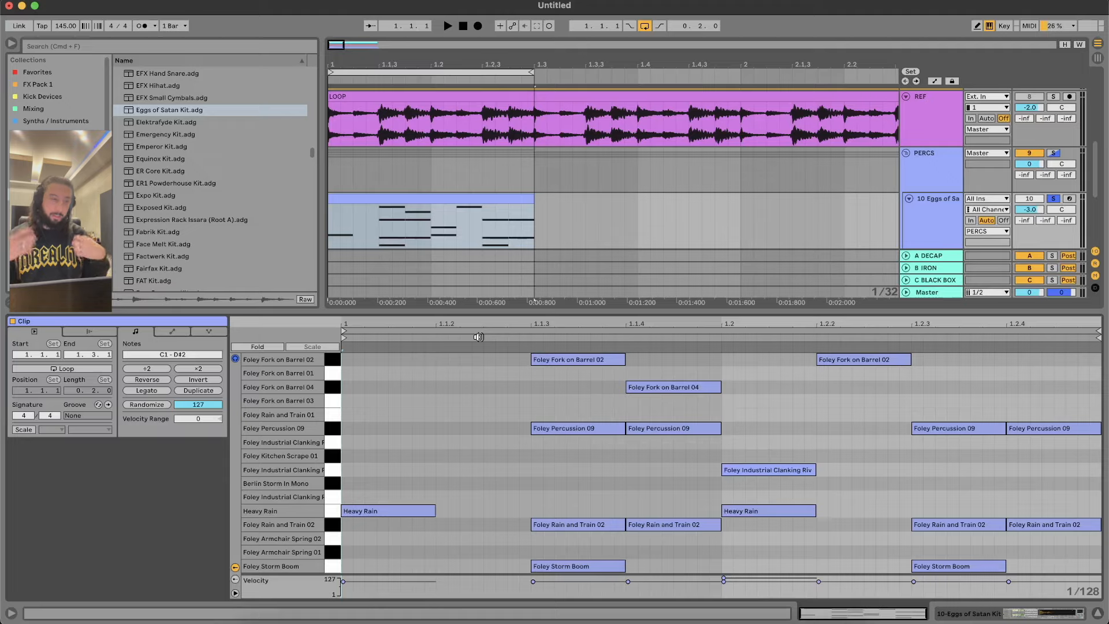
left_click_drag(565, 314, 541, 475)
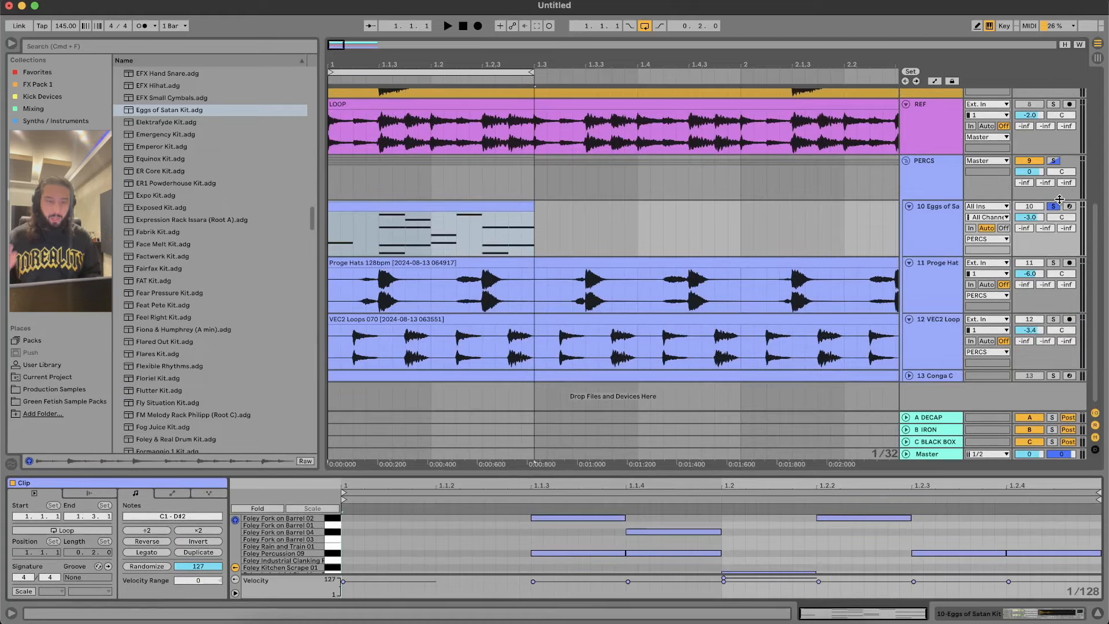
Audition the Proge Hats track and the VEC2 Loop track in turn, each soloed
left_click(1054, 264)
key("space")
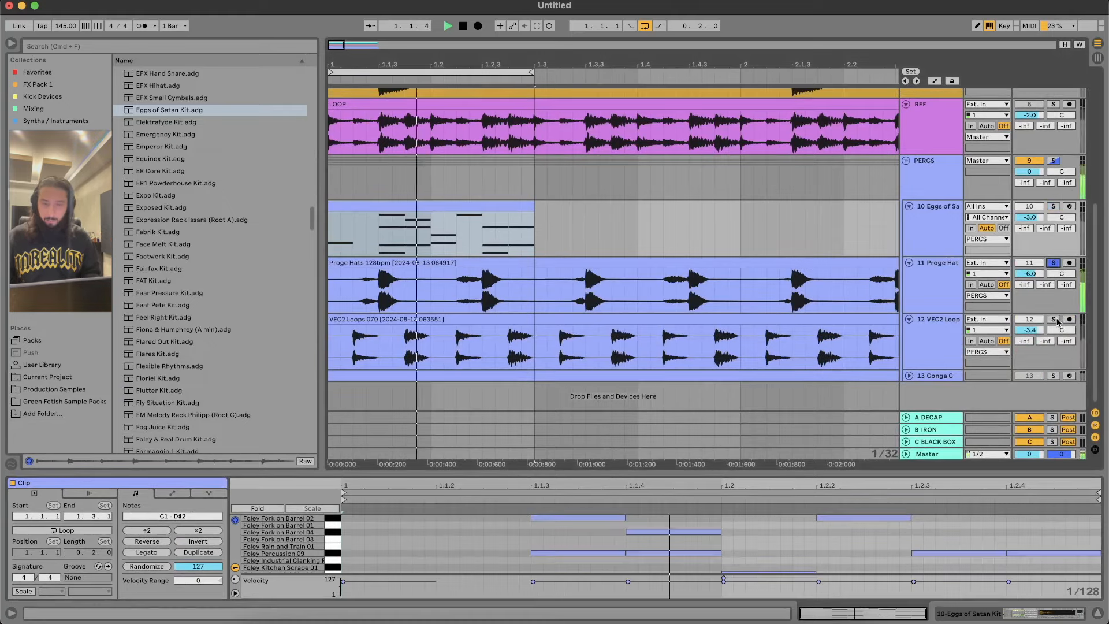
left_click(1055, 320)
key("space")
key("space")
key("space")
left_click(1054, 320)
Play the Eggs of Satan clip with its track soloed, then show the track's device chain
left_click(1053, 206)
left_click(444, 202)
key("space")
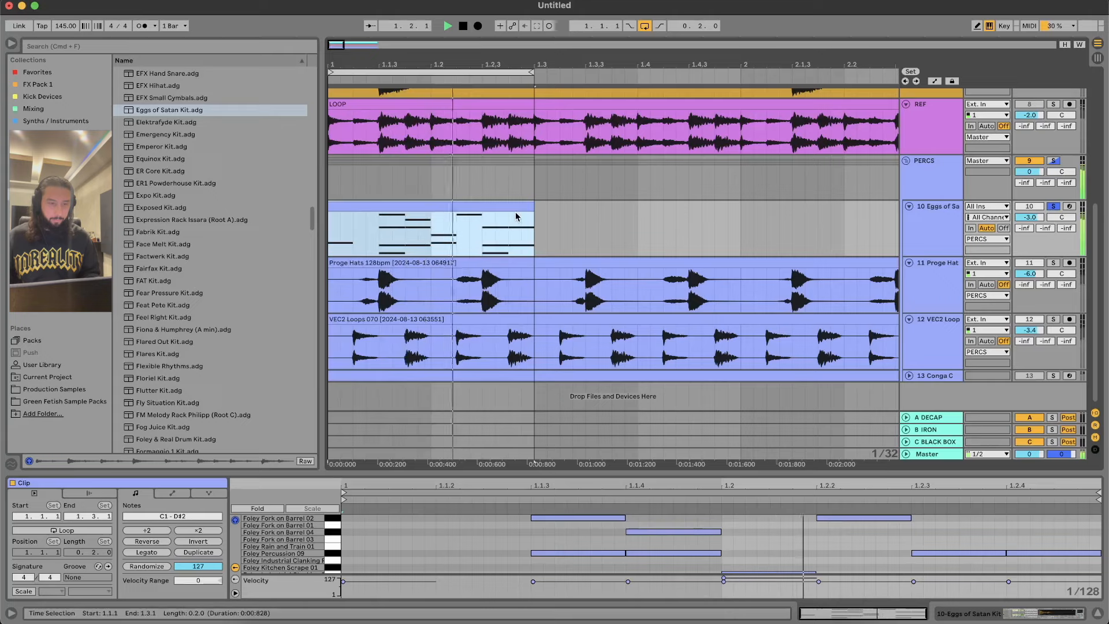
key("space")
left_click(1051, 615)
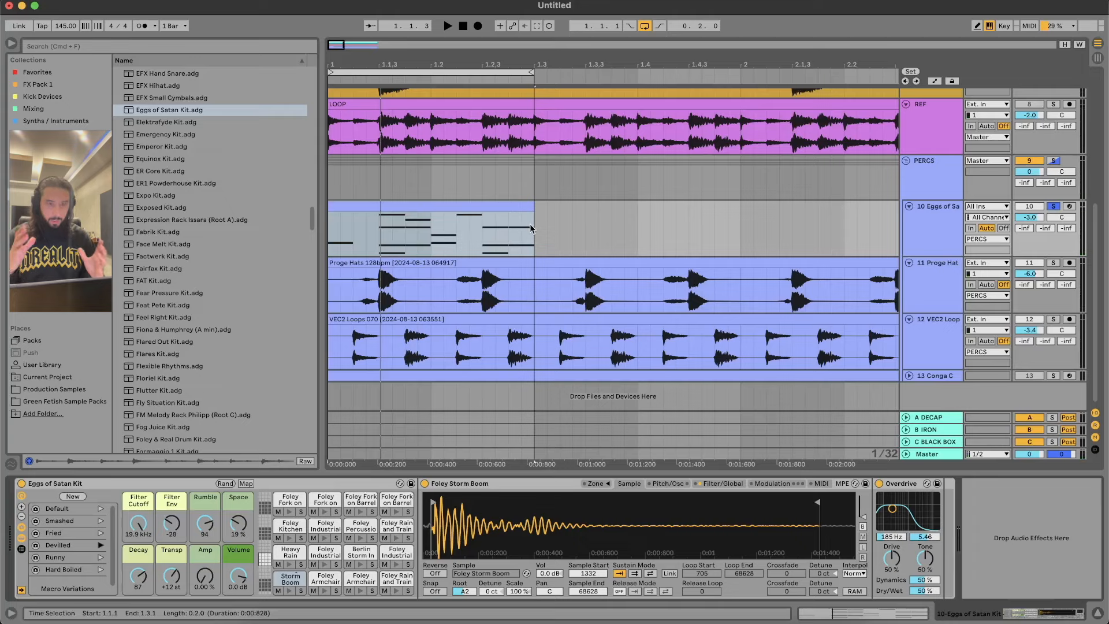
Select the first two beats of the REF loop, then play the Eggs of Satan track soloed
left_click_drag(534, 130, 310, 134)
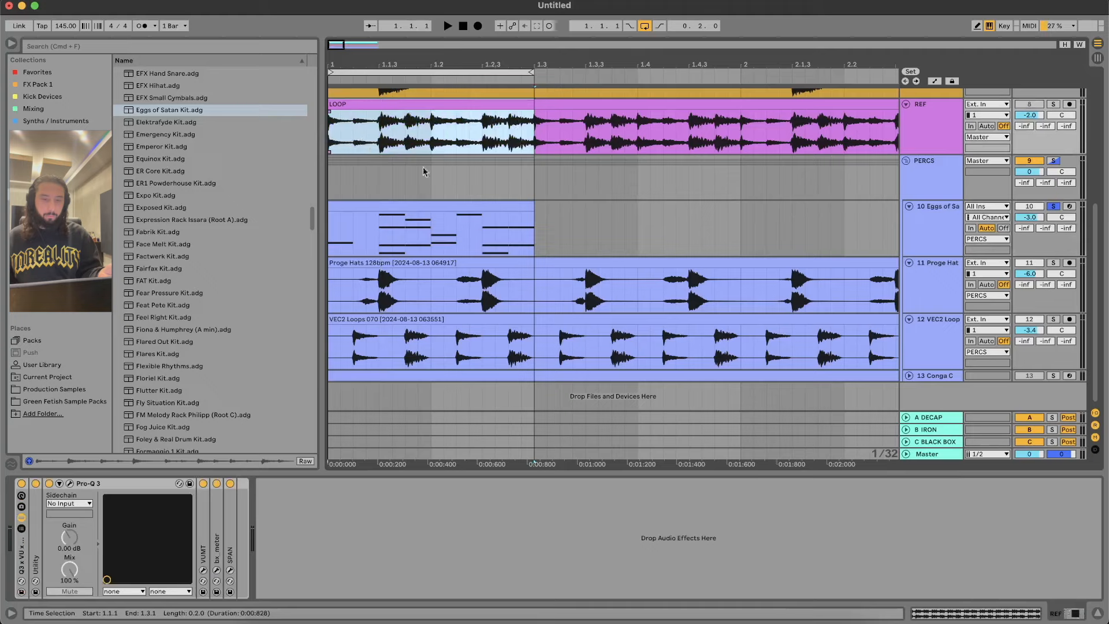
left_click(1055, 264)
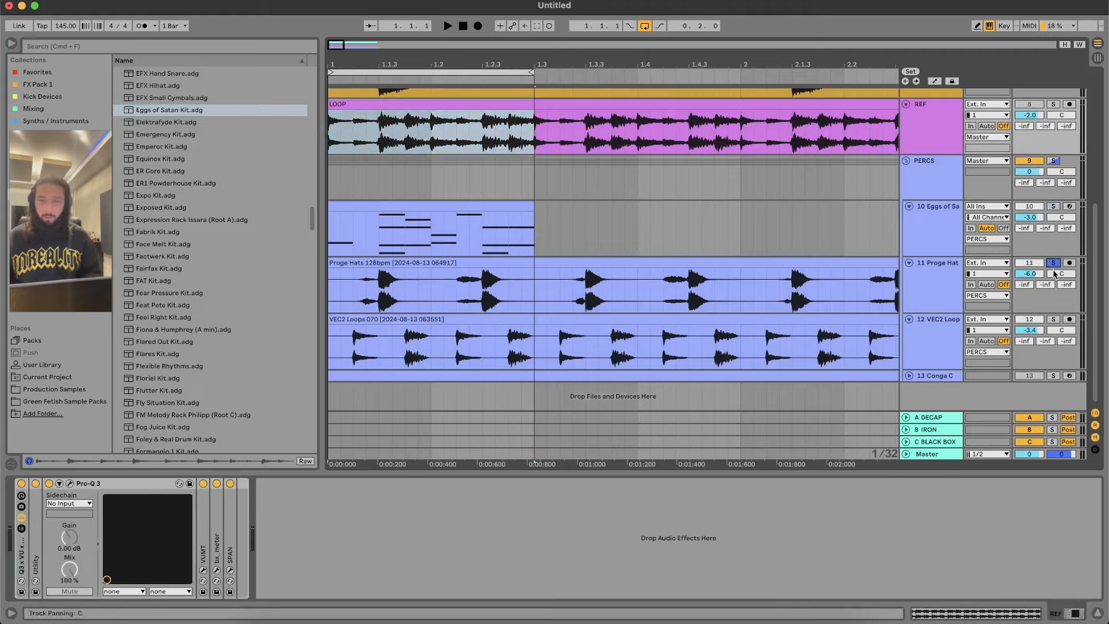
left_click(1057, 208)
key("space")
key("space")
Play the Proge Hats and VEC2 Loop tracks soloed together, adding Eggs of Satan and finally soloing the whole PERCS group
left_click(1054, 264)
left_click(1054, 321, "super")
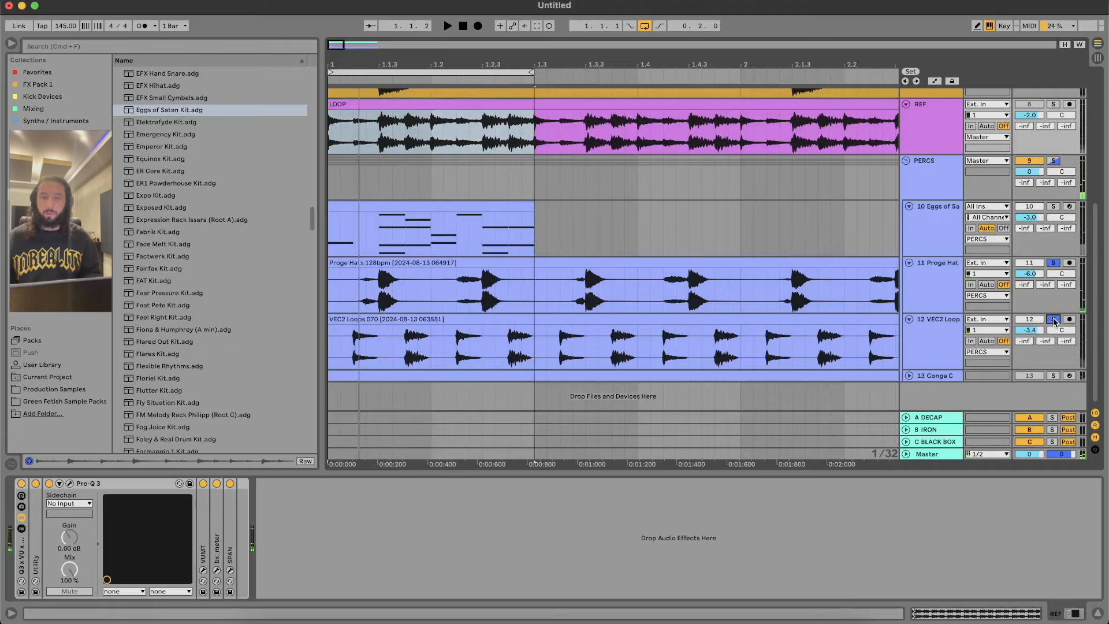
key("space")
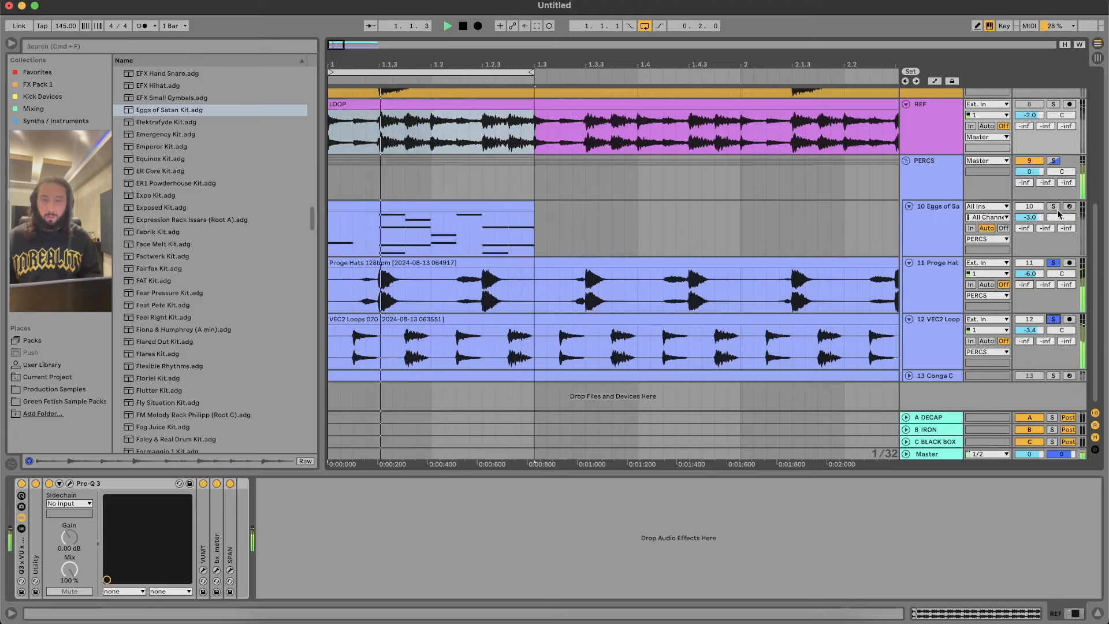
left_click(1054, 206, "super")
left_click(1054, 161)
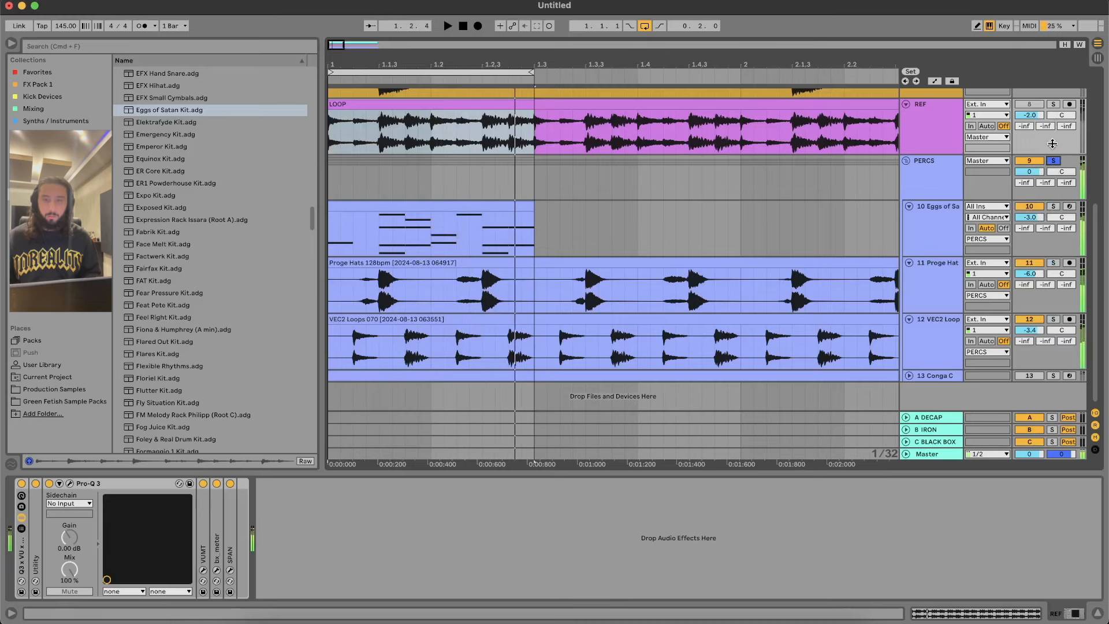
Play the REF track soloed, then play the PERCS group soloed to compare the two
left_click(1054, 104, "super")
left_click(1053, 105)
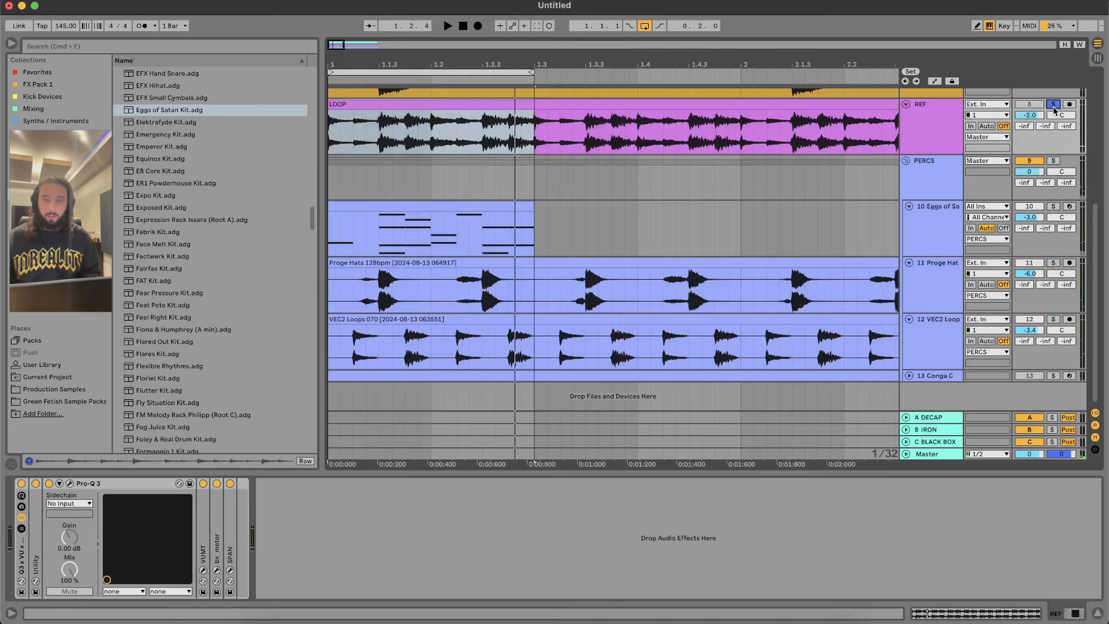
left_click(1031, 104)
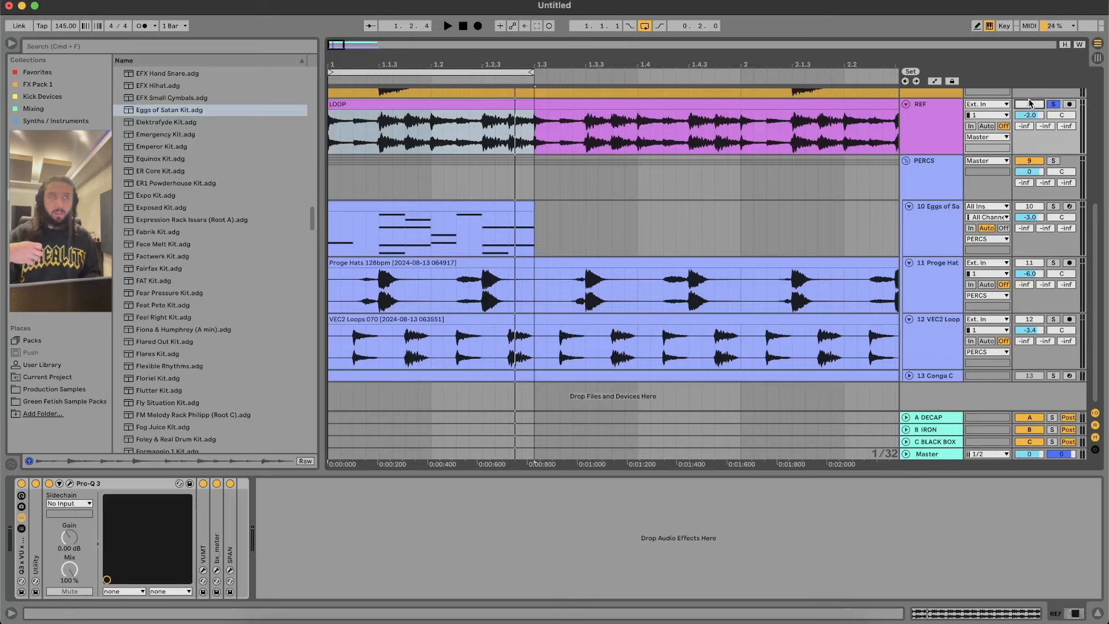
key("space")
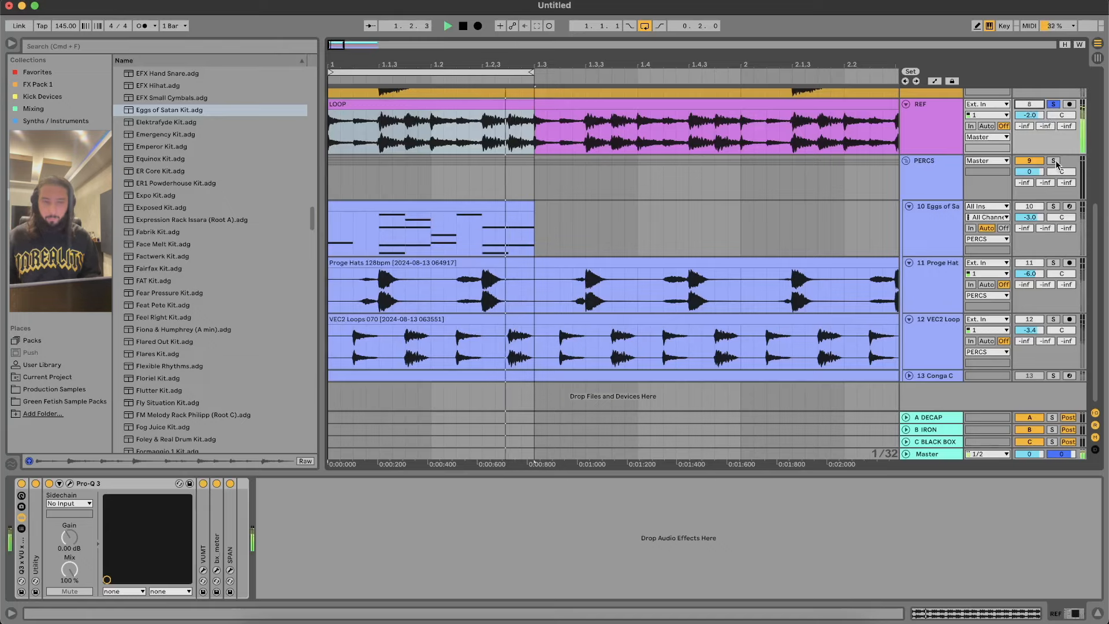
key("space")
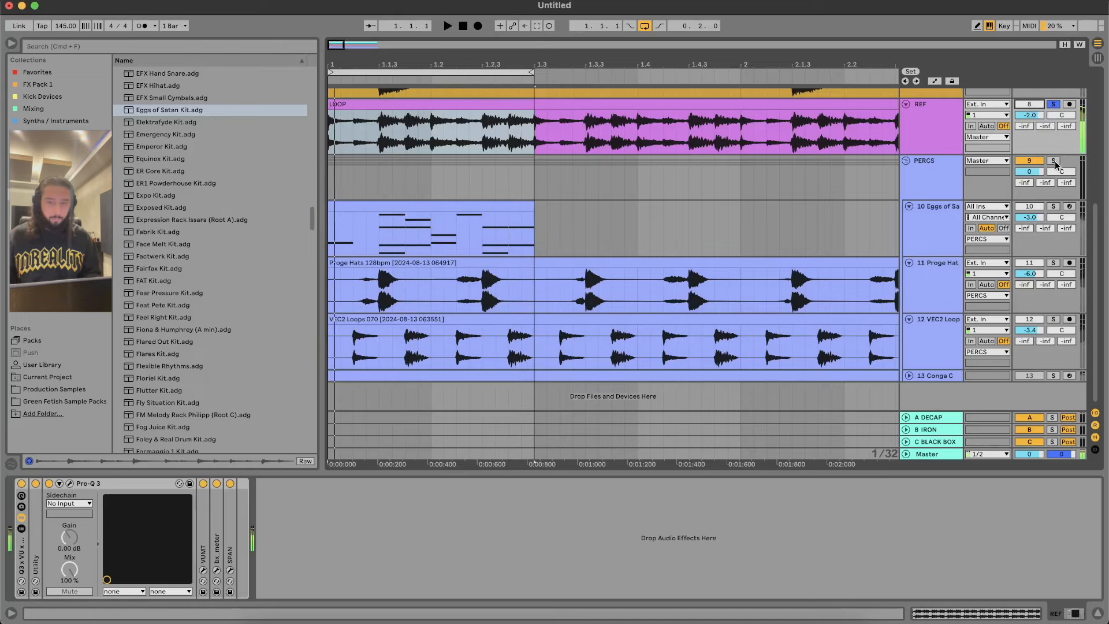
left_click(1054, 161)
key("space")
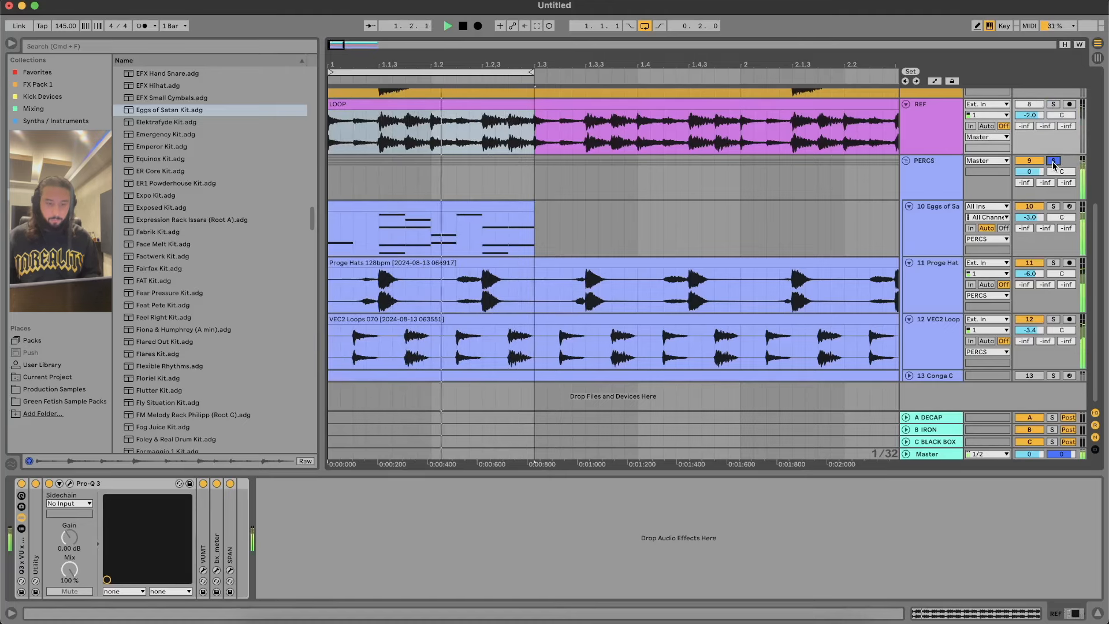
Unsolo the PERCS group and play the full mix with the device view hidden and the Eggs of Satan clip selected
left_click(1054, 161)
left_click(1094, 608)
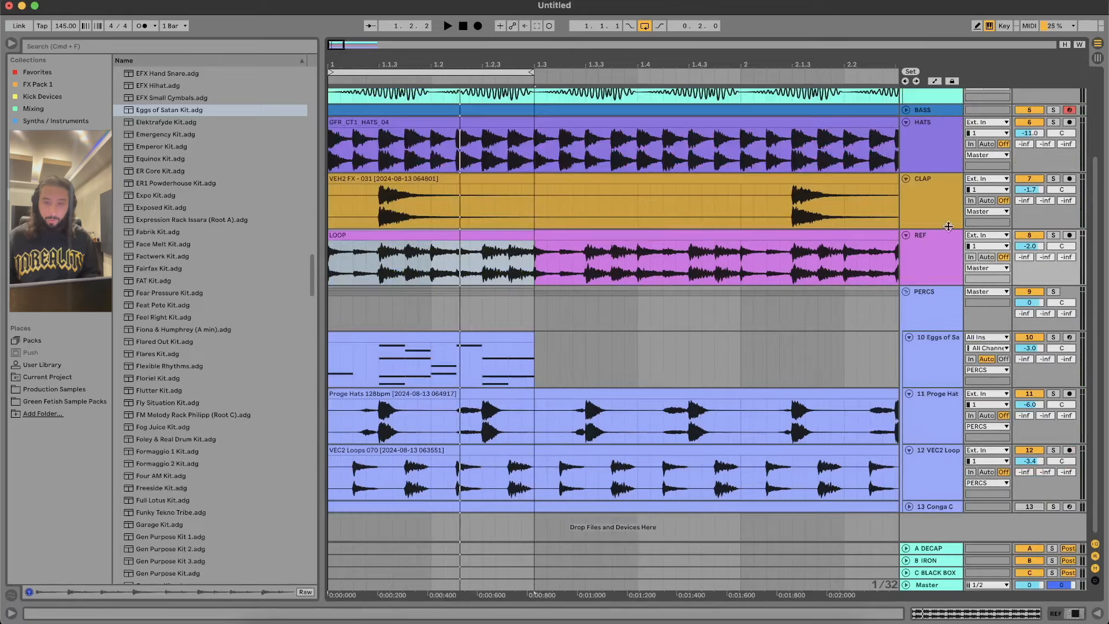
left_click(453, 335)
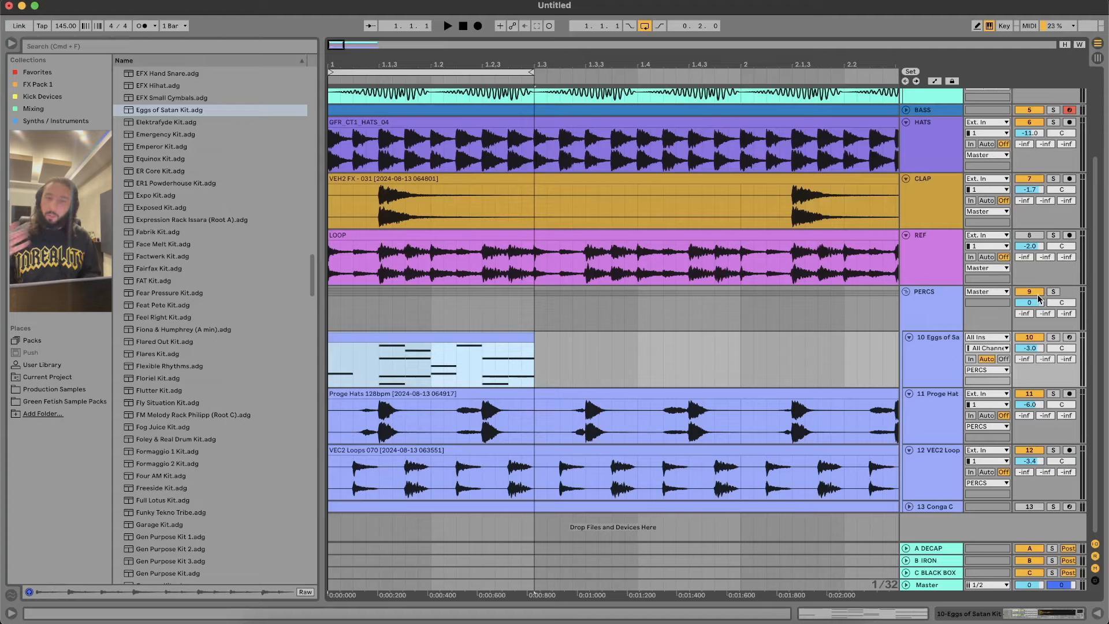
key("space")
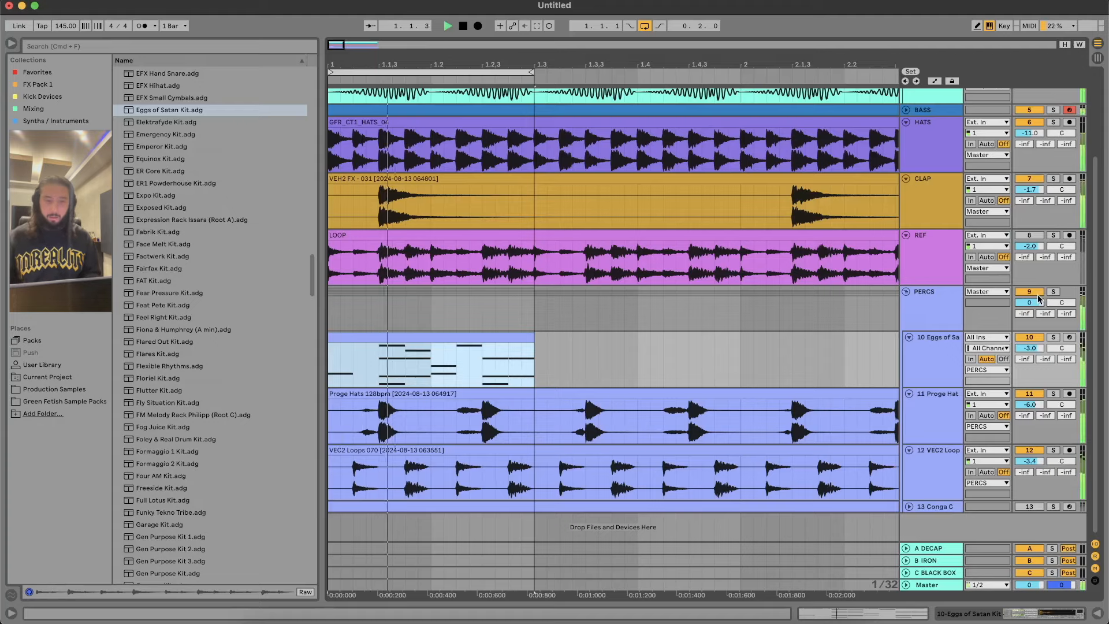
Duplicate the two-beat Eggs of Satan clip until it reaches bar 5, and consolidate the copies into one four-bar clip
key("minus")
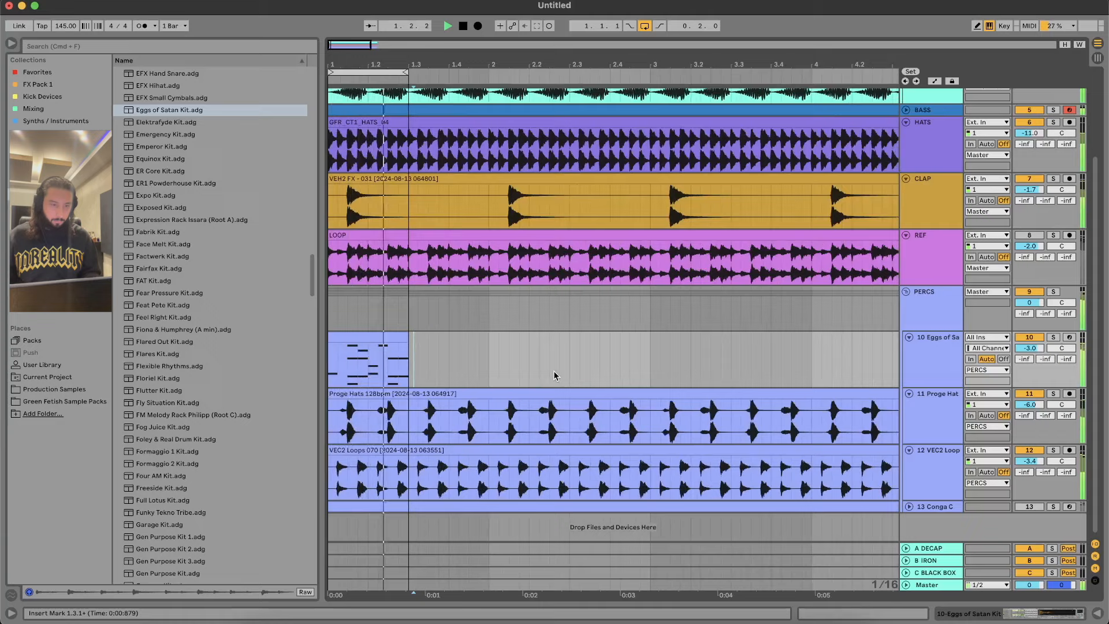
key("super+d")
key("super+d")
key("space")
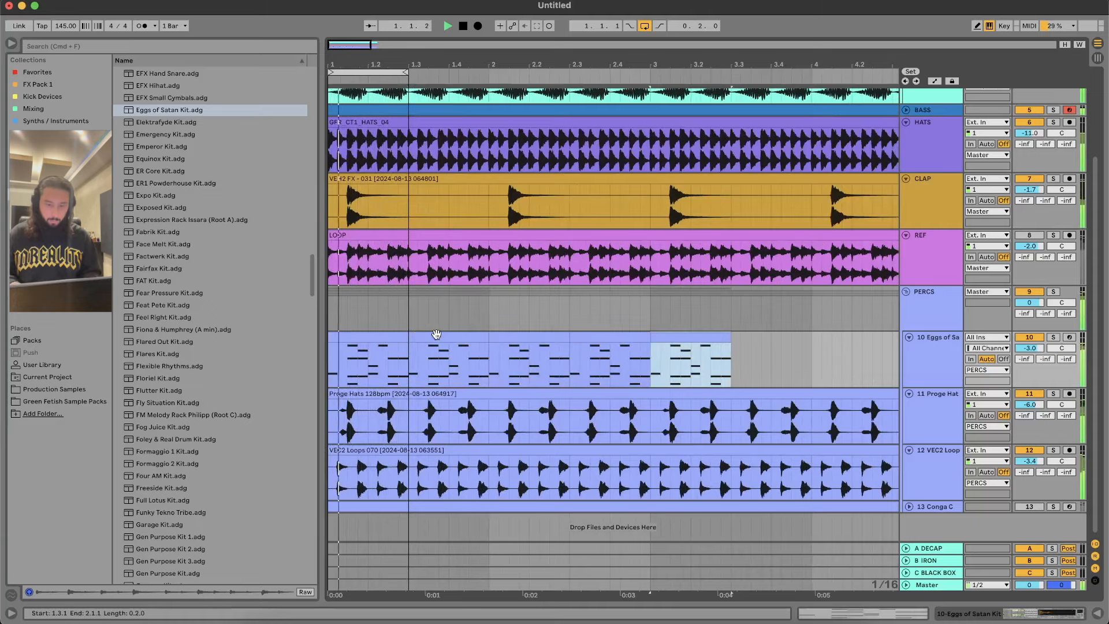
key("minus")
key("super+d")
key("super+d")
key("super+d")
key("super+d")
key("super+d")
left_click_drag(574, 362, 211, 376)
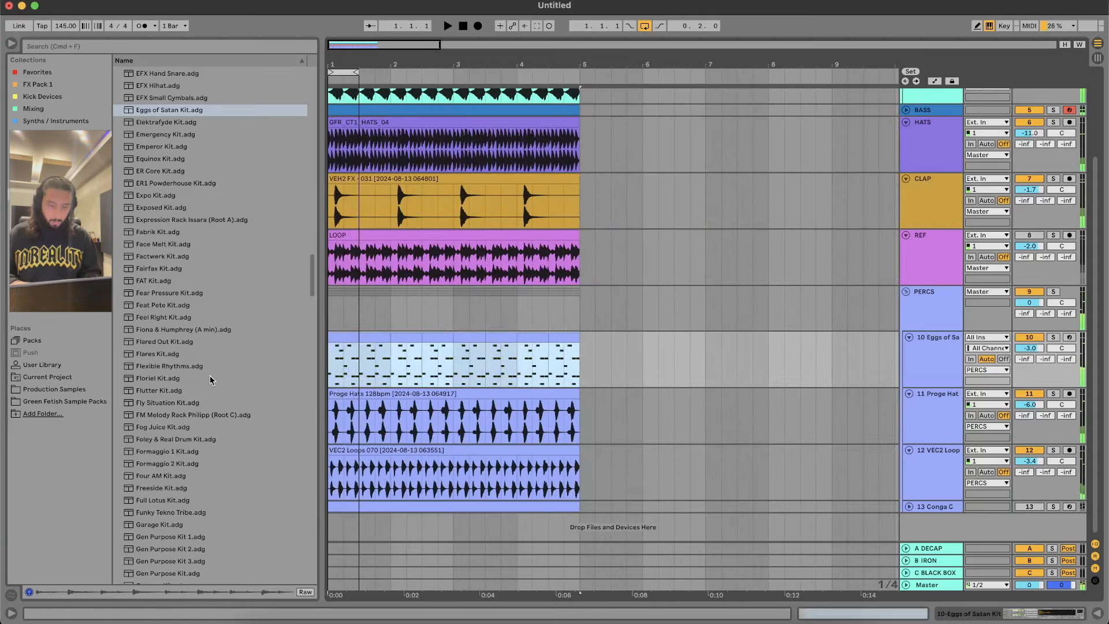
Set the playback loop to the four bars from 1.1.1 and play the full mix
key("super+l")
key("space")
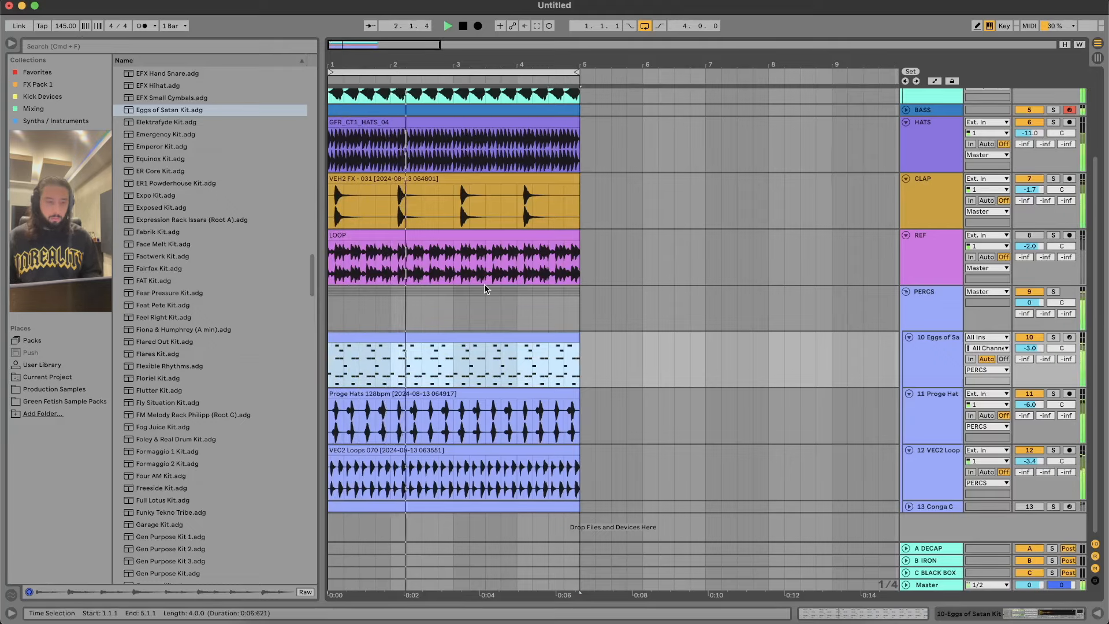
key("space")
Show the Eggs of Satan clip's notes and kit devices, then point out the Conga A, Conga B and Conga C presets in the browser
double_click(569, 338)
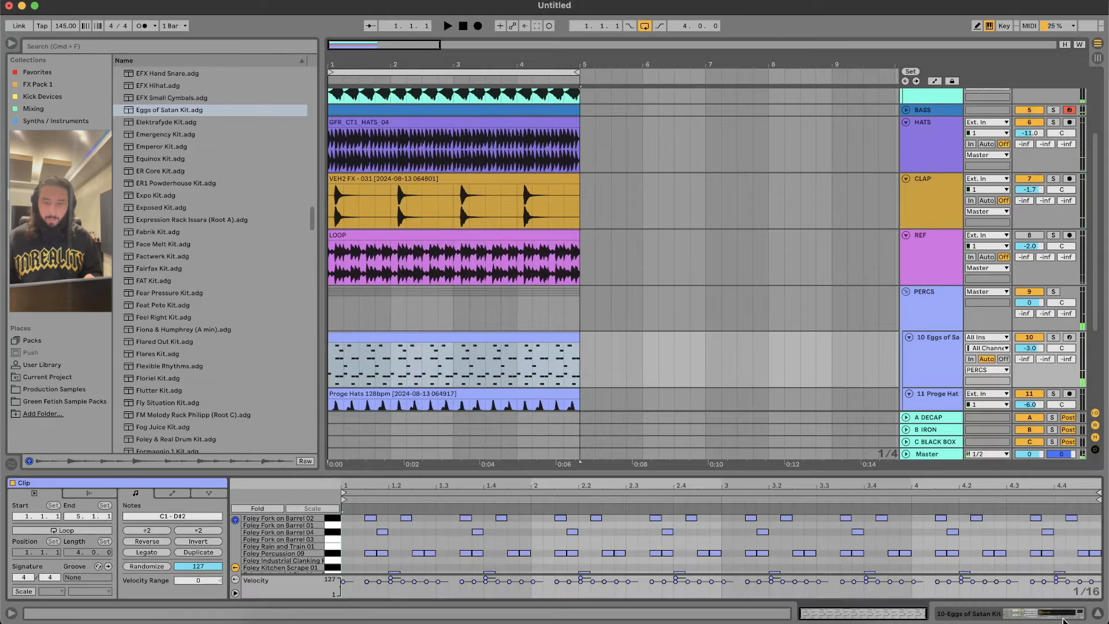
key("shift+Tab")
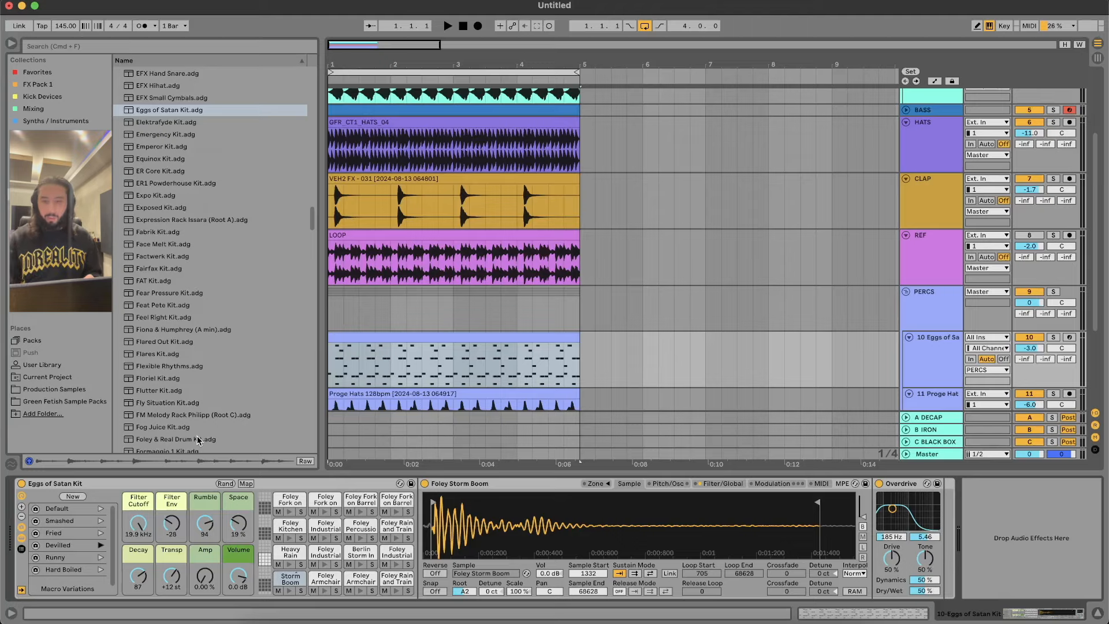
scroll(487, 340, "down", 5)
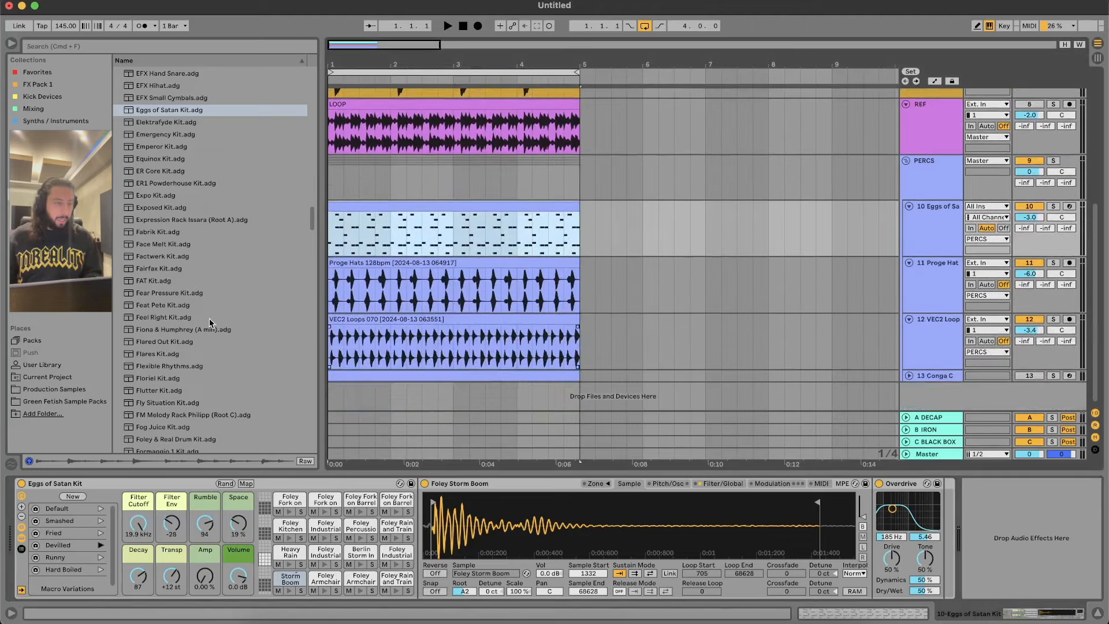
scroll(209, 318, "up", 10)
scroll(209, 317, "up", 12)
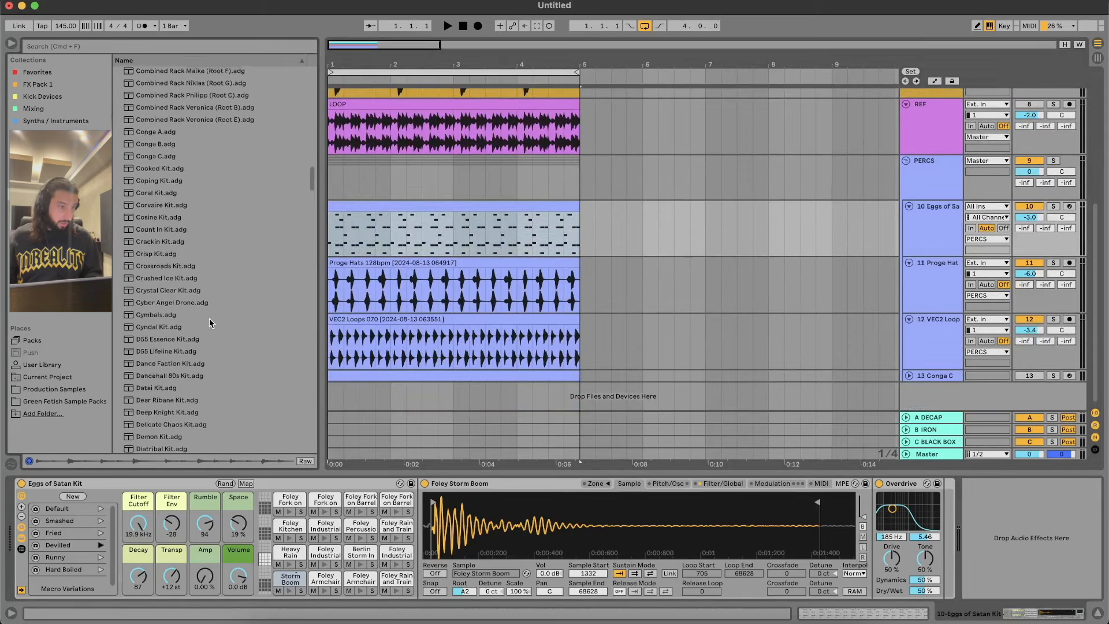
scroll(209, 318, "up", 3)
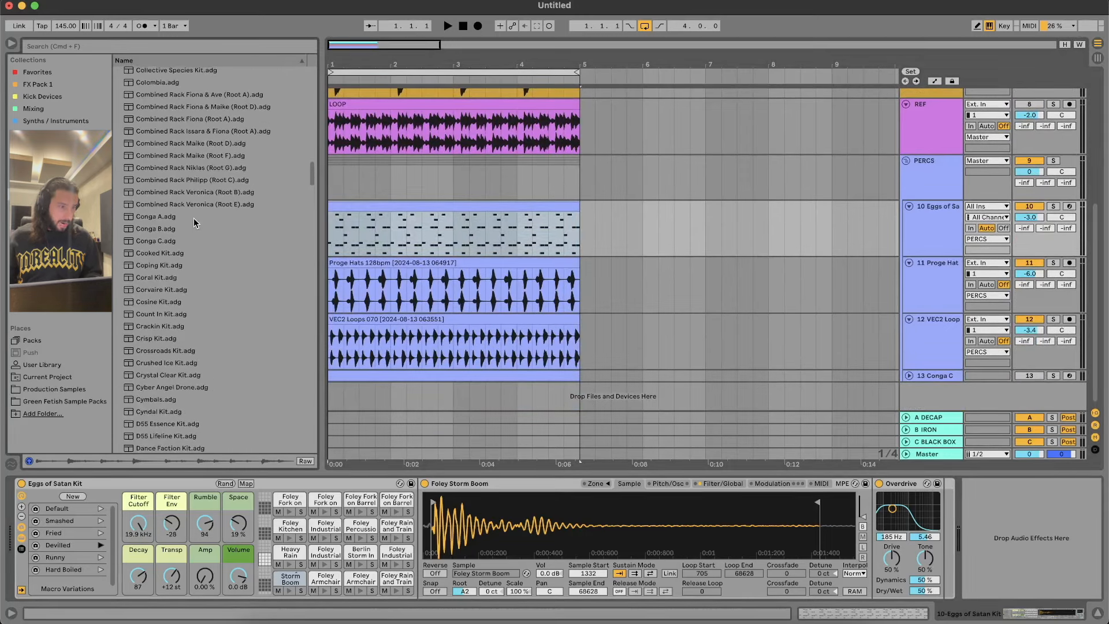
left_click(193, 217)
left_click(171, 229)
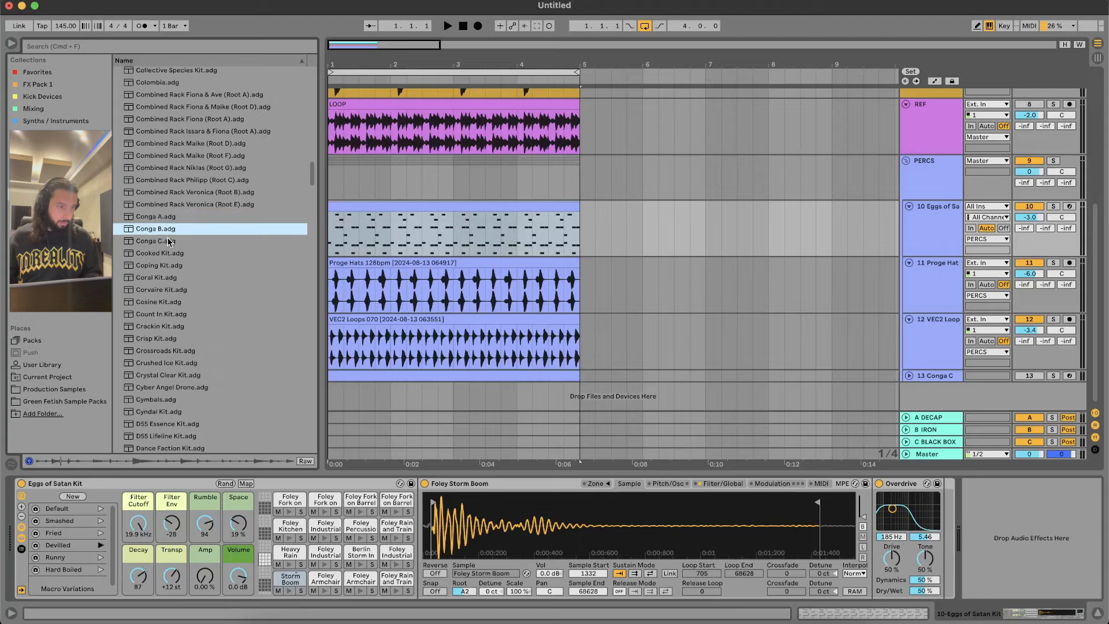
left_click(168, 241)
Unfold and activate the Conga C track, then play its four-bar clip soloed
left_click(911, 376)
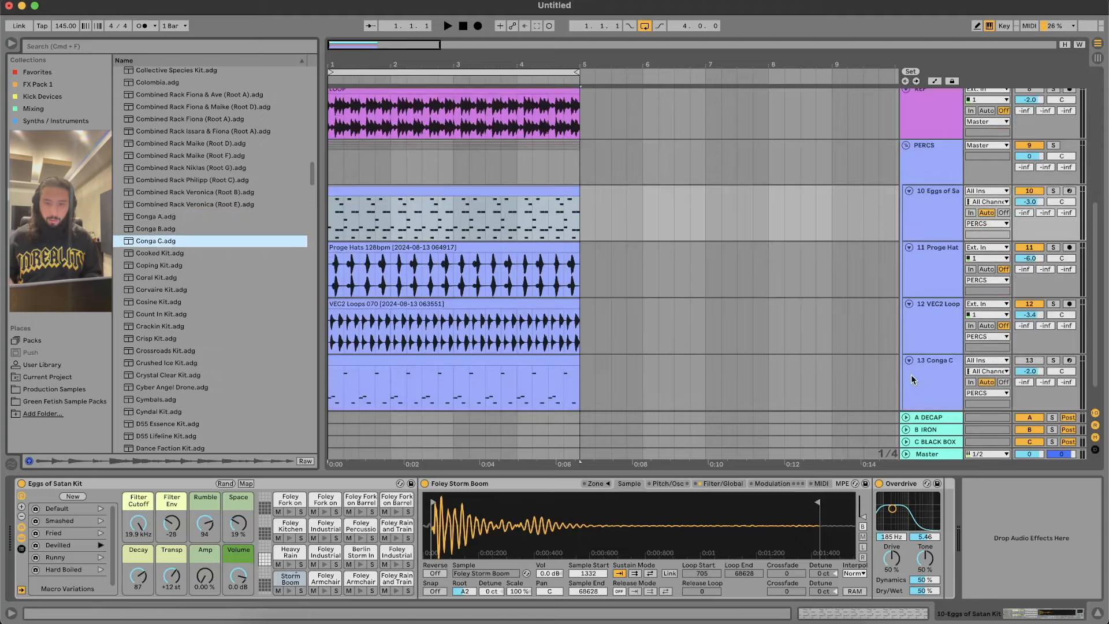
left_click(911, 374)
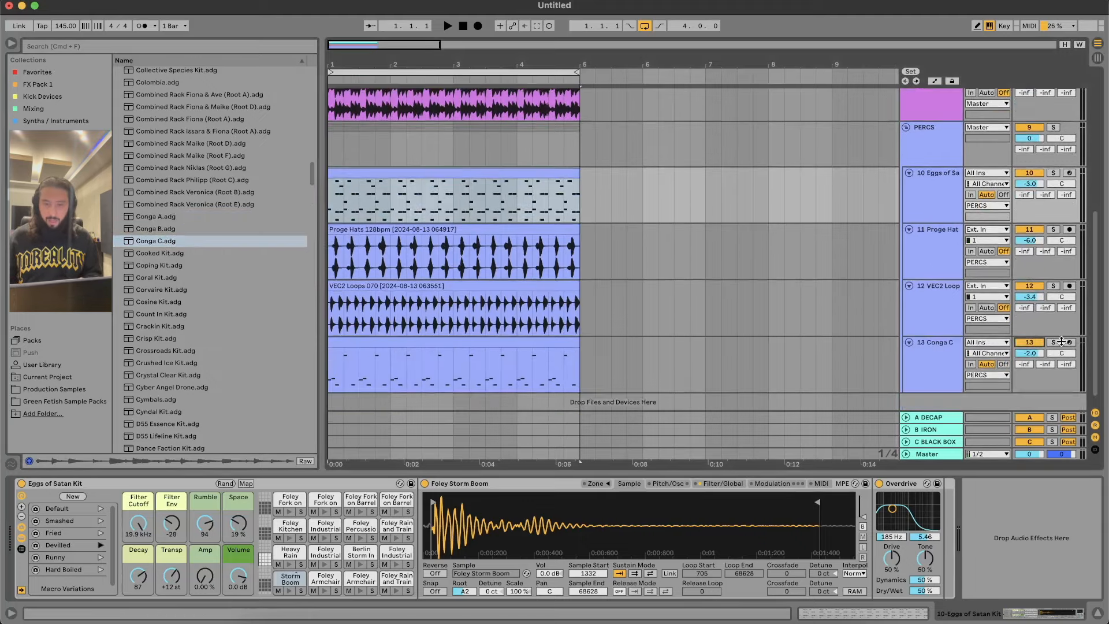
left_click(1054, 343)
left_click(494, 359)
key("space")
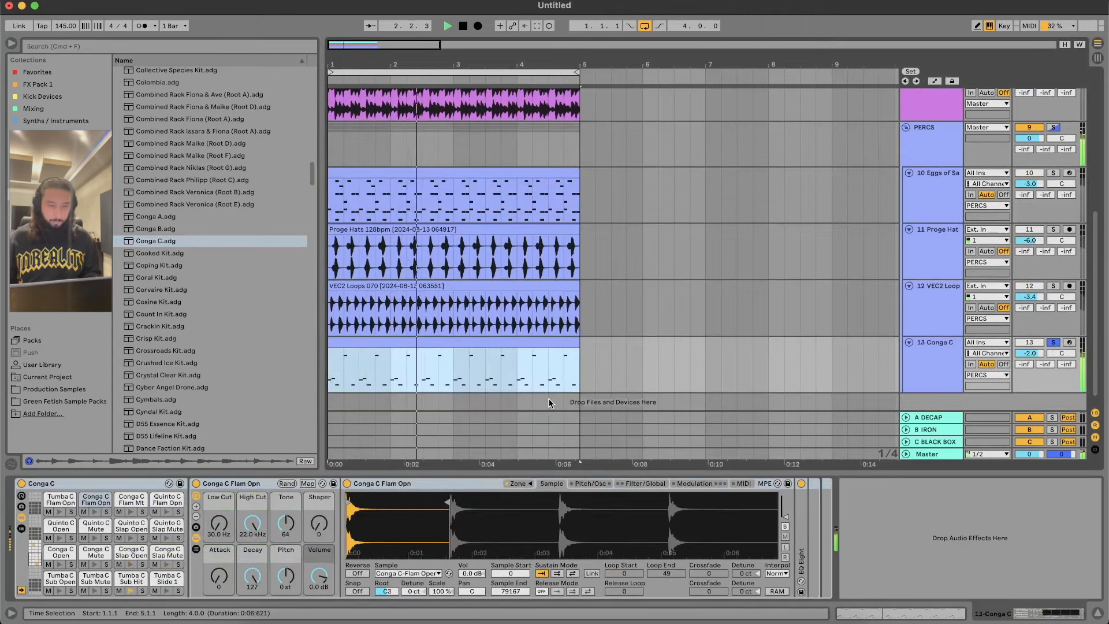
key("space")
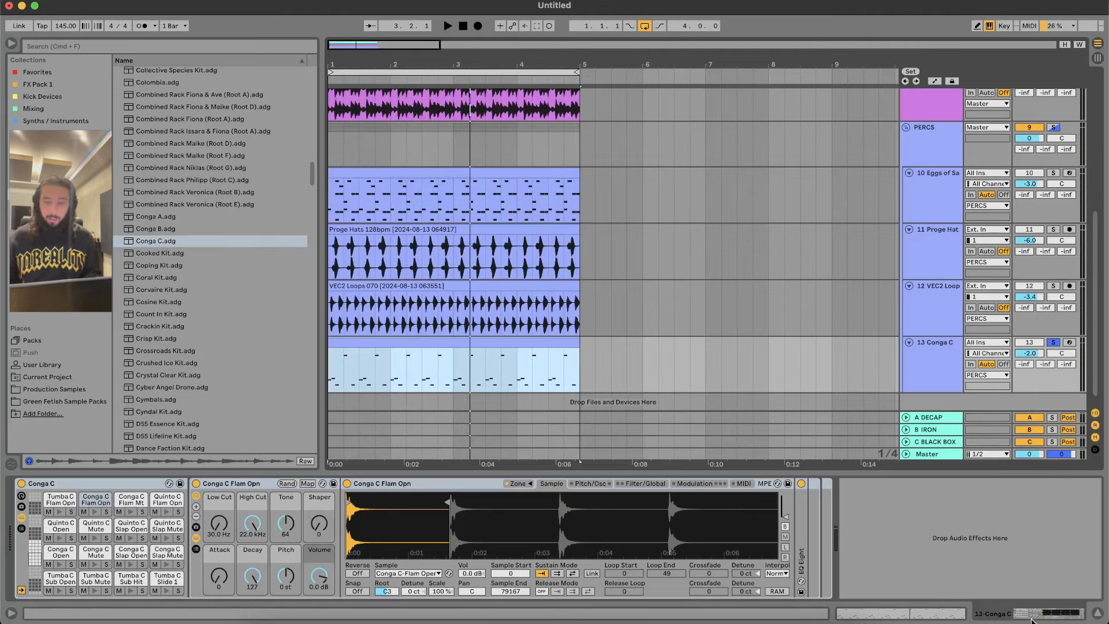
Open the notes of the Conga C clip and play the pattern
left_click(1033, 616)
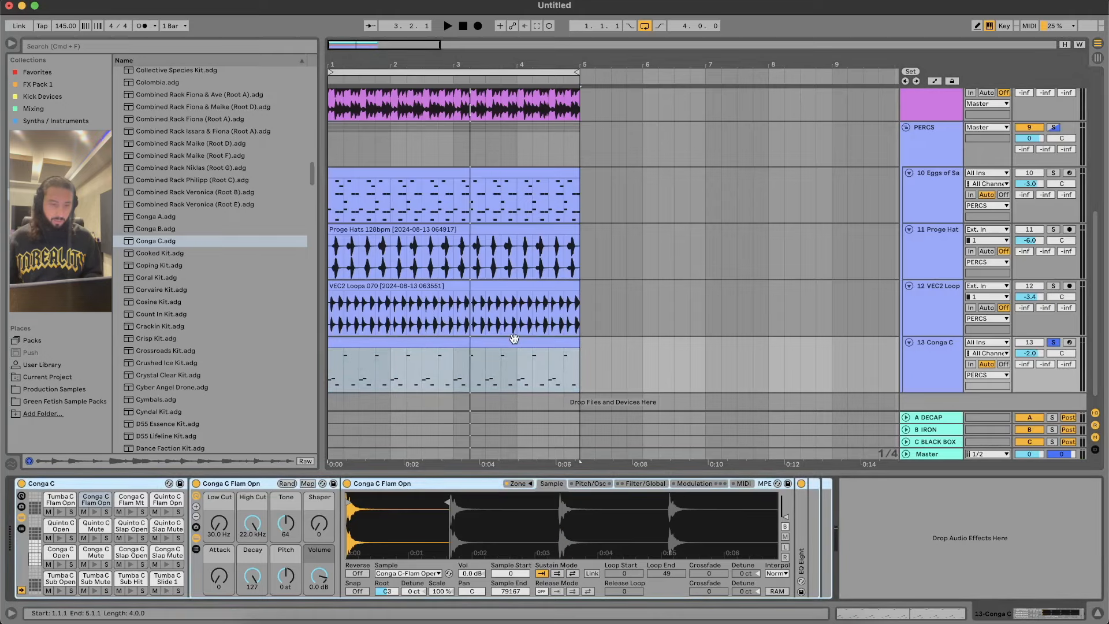
double_click(513, 341)
scroll(400, 522, "up", 2)
scroll(400, 523, "down", 1)
key("space")
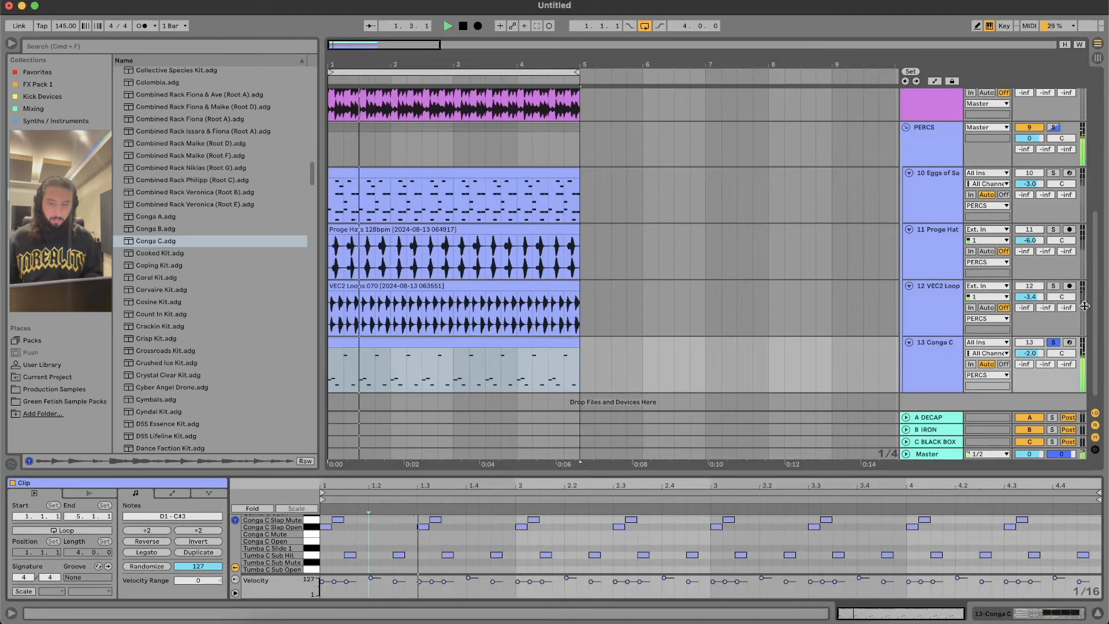
key("space")
Set the Conga C track's volume to 0 and its sends to -4.7 (A), 0 (B) and -23.7 (C), then play it unsoloed in the mix
left_click(1053, 342)
double_click(1039, 354)
left_click_drag(1027, 367, 1046, 324)
key("space")
left_click(1053, 342)
mouse_move(1059, 366)
left_mouse_down()
mouse_move(1060, 324)
mouse_move(1057, 374)
left_mouse_up()
left_click(1054, 343)
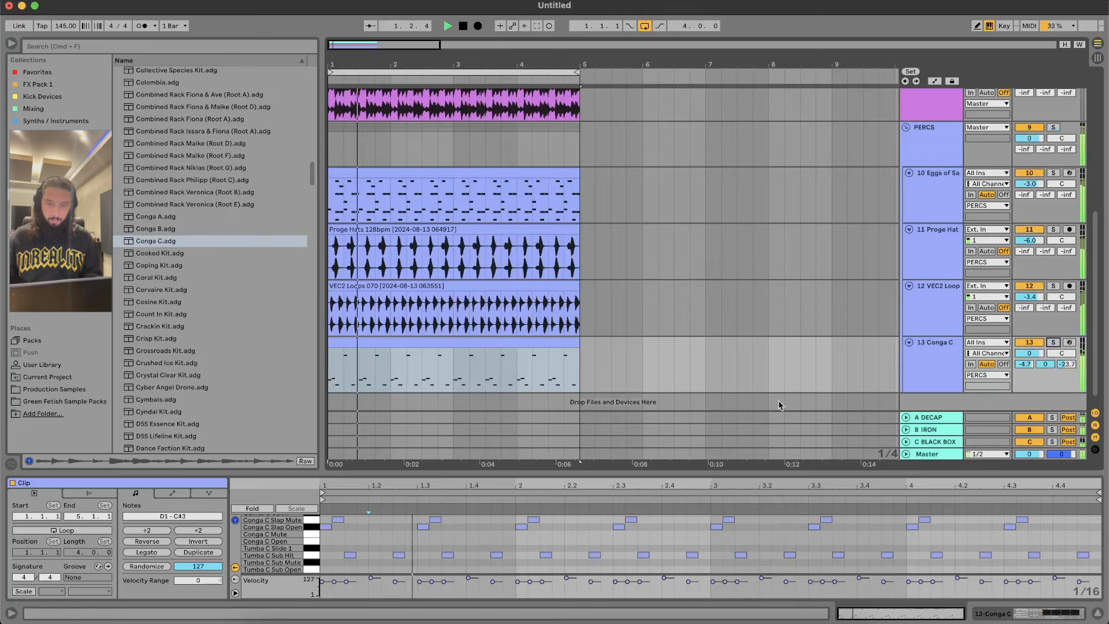
key("space")
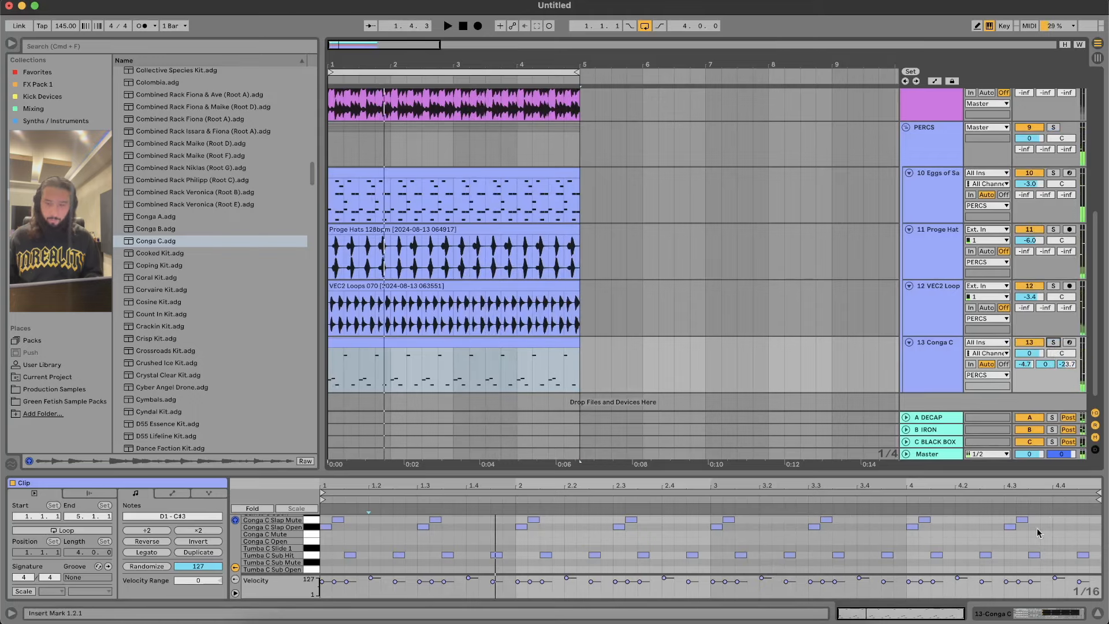
Deactivate and fold the Conga C track, then play the mix without it from bar 3
left_click(1026, 343)
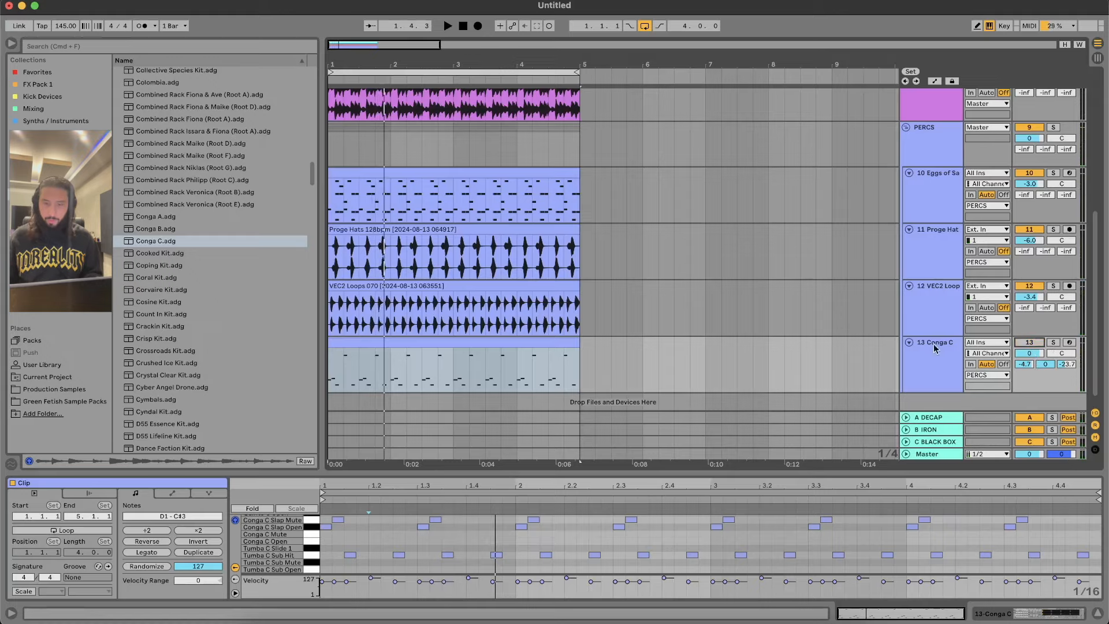
left_click(909, 343)
left_click(453, 276)
key("space")
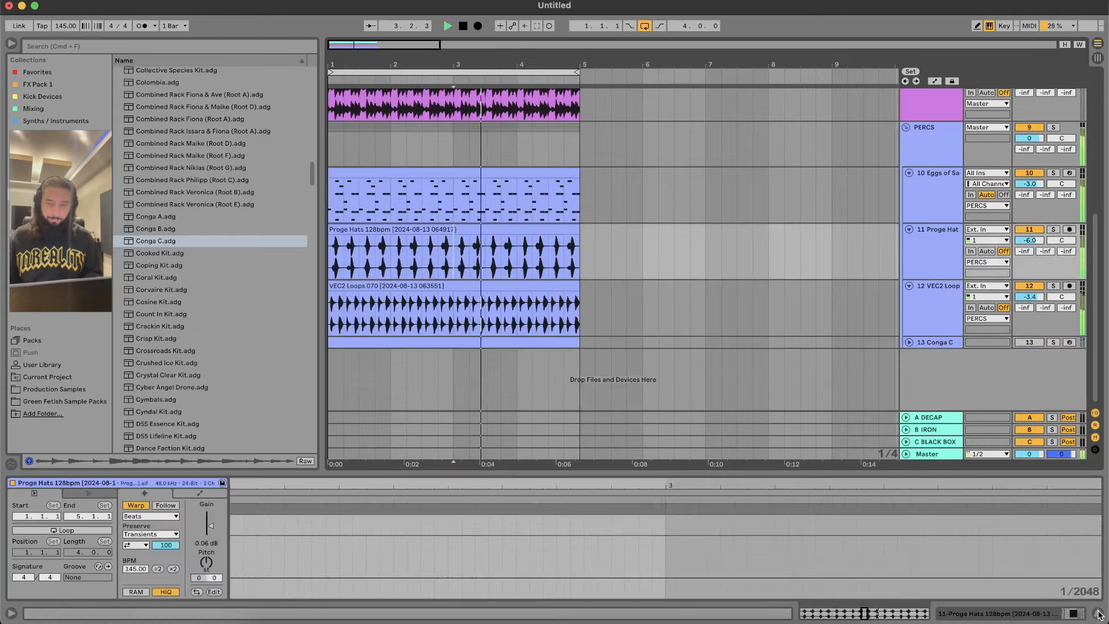
Hide the clip view, stop playback on the selected Eggs of Satan clip, and place the insert marker at 3.1.1 on the REF loop
key("alt+super+l")
scroll(626, 375, "up", 2)
left_click(576, 376)
key("space")
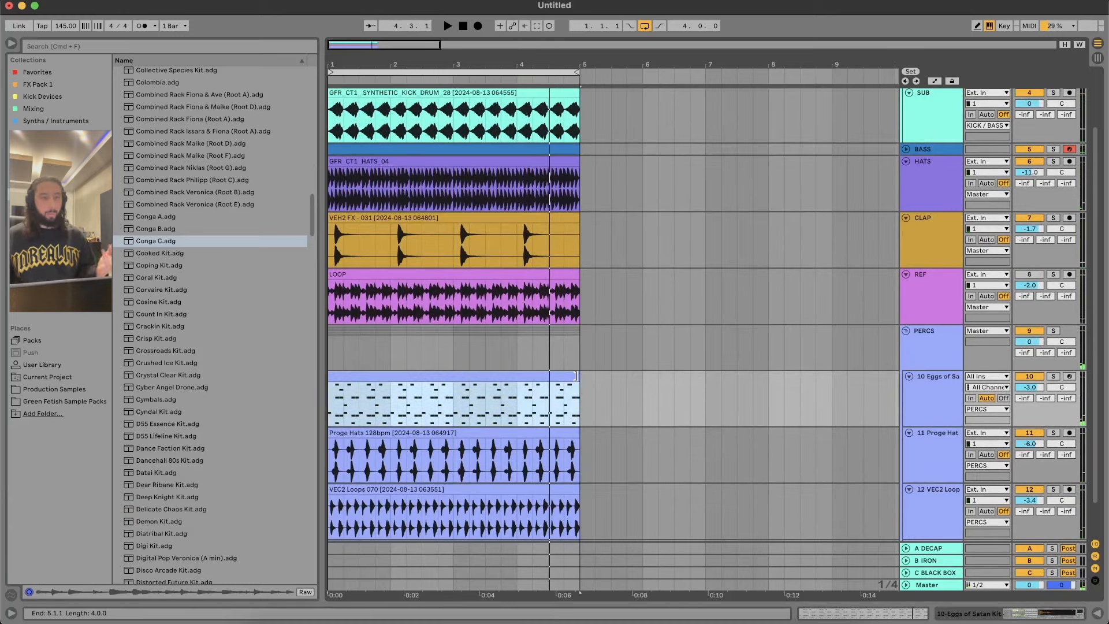
left_click(457, 322)
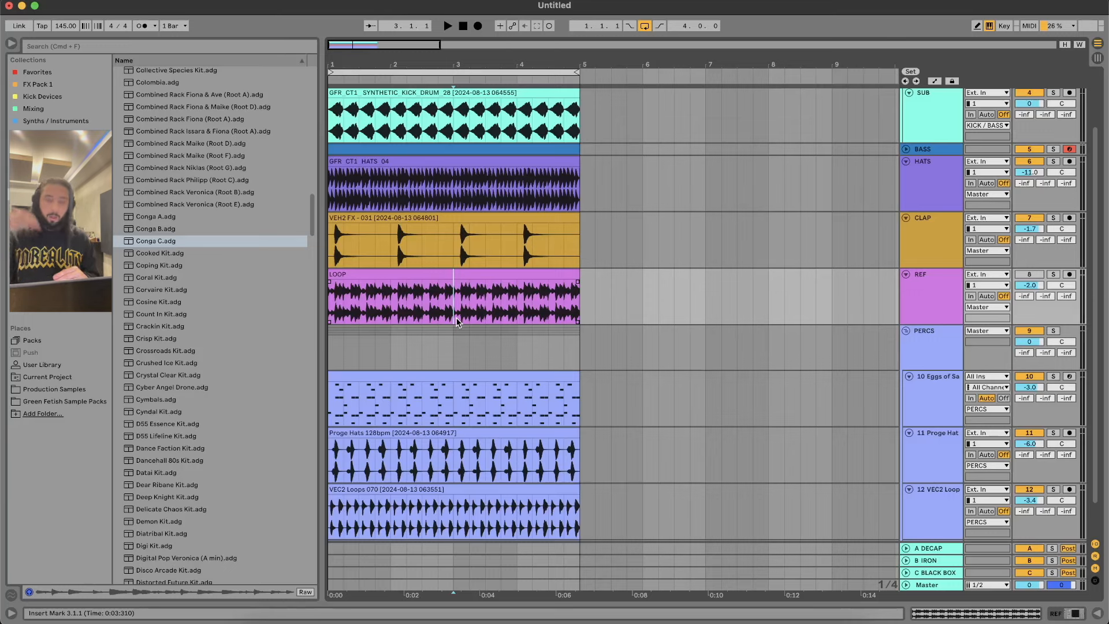
Fold the REF, CLAP, Proge Hats and VEC2 Loop tracks and leave the four-bar REF loop clip selected
left_click(906, 275)
left_click(906, 218)
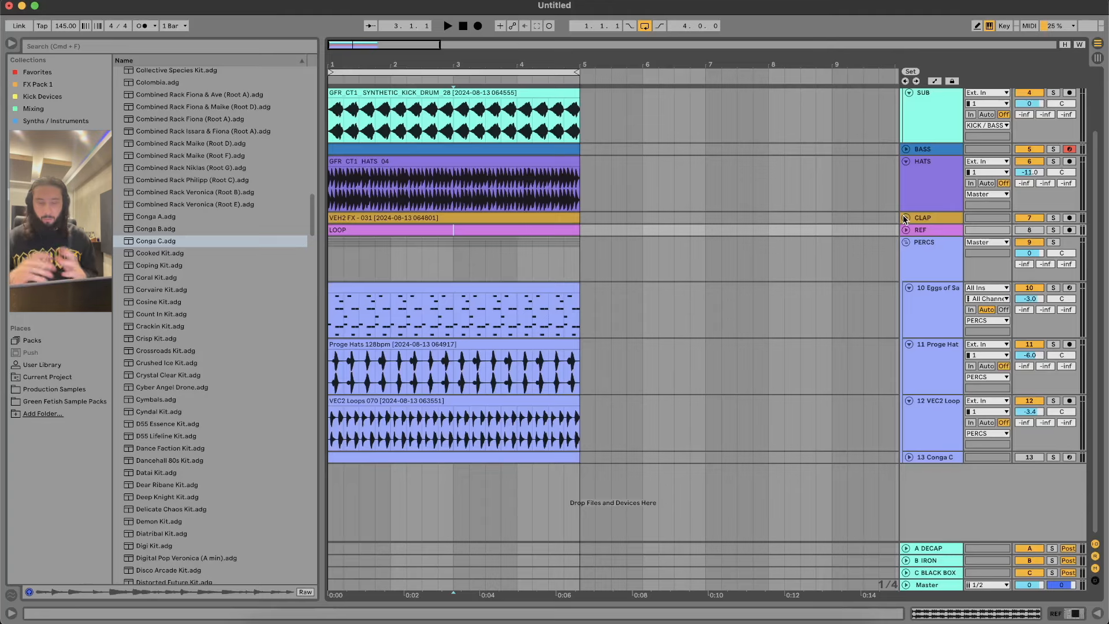
left_click(520, 287)
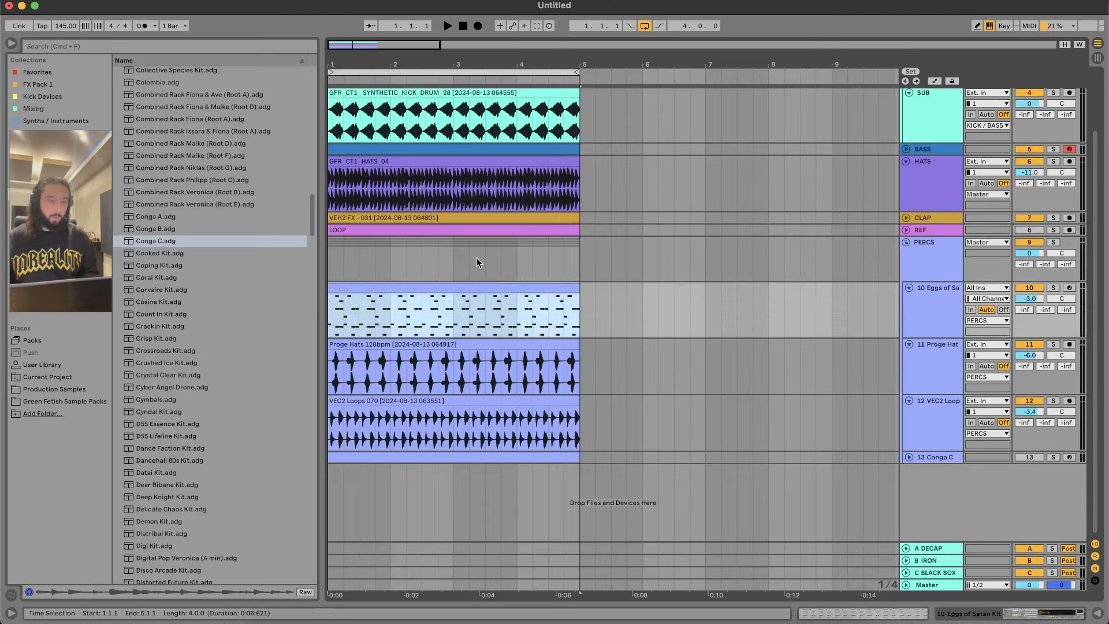
left_click(462, 232)
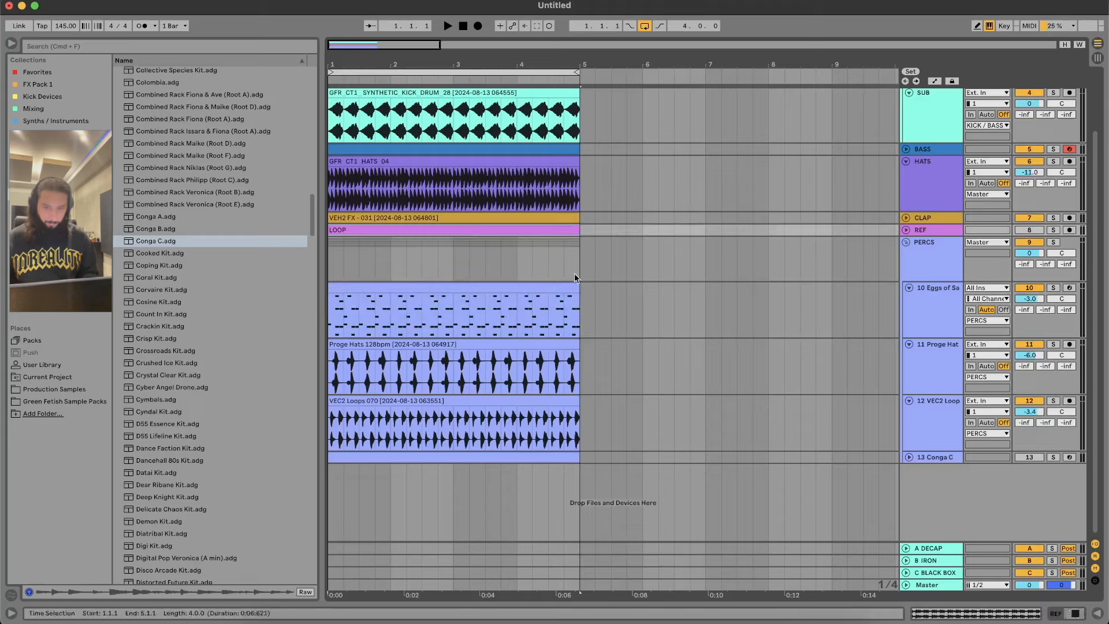
scroll(915, 403, "up", 3)
left_click(909, 414)
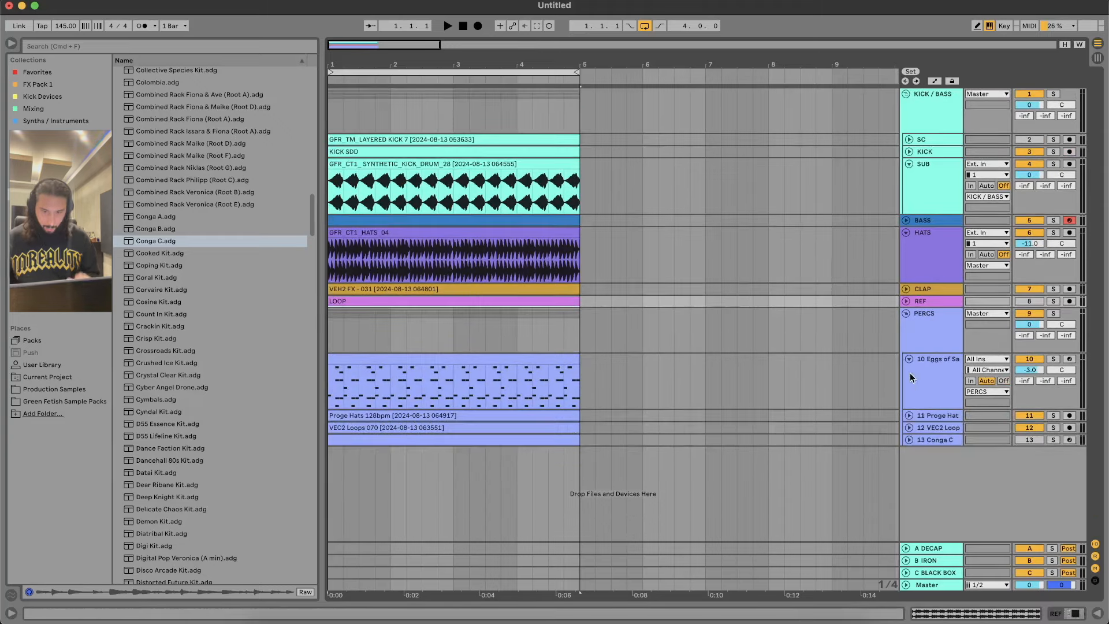
Play the SUB track soloed, unsolo it, and play the whole KICK / BASS group soloed from bar 1
key("space")
left_click(1052, 163)
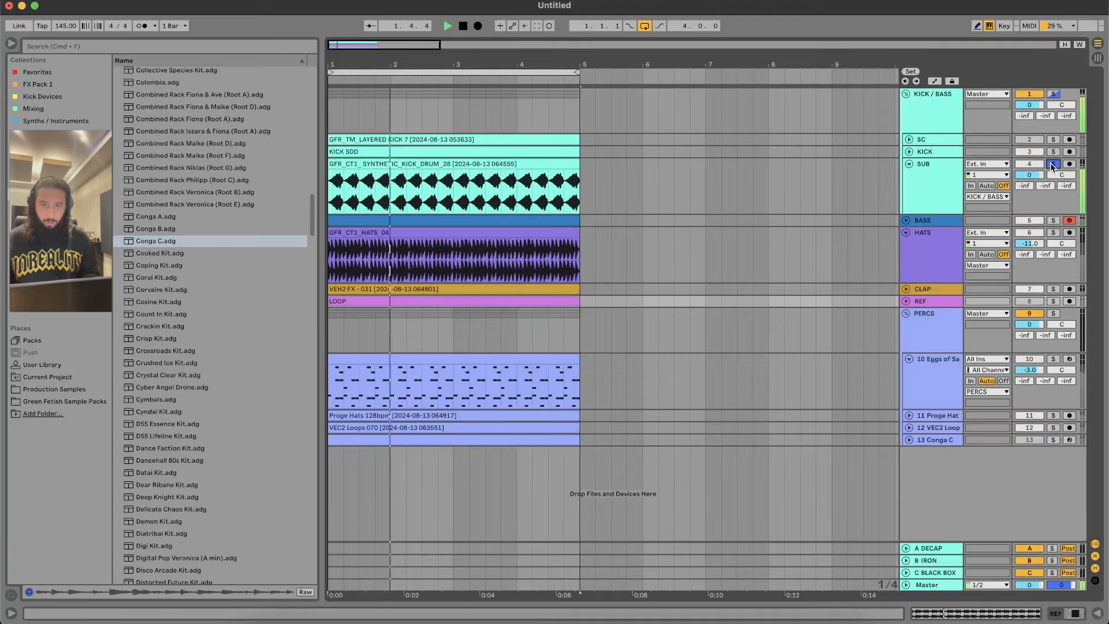
left_click(1051, 164)
key("space")
left_click(1054, 93)
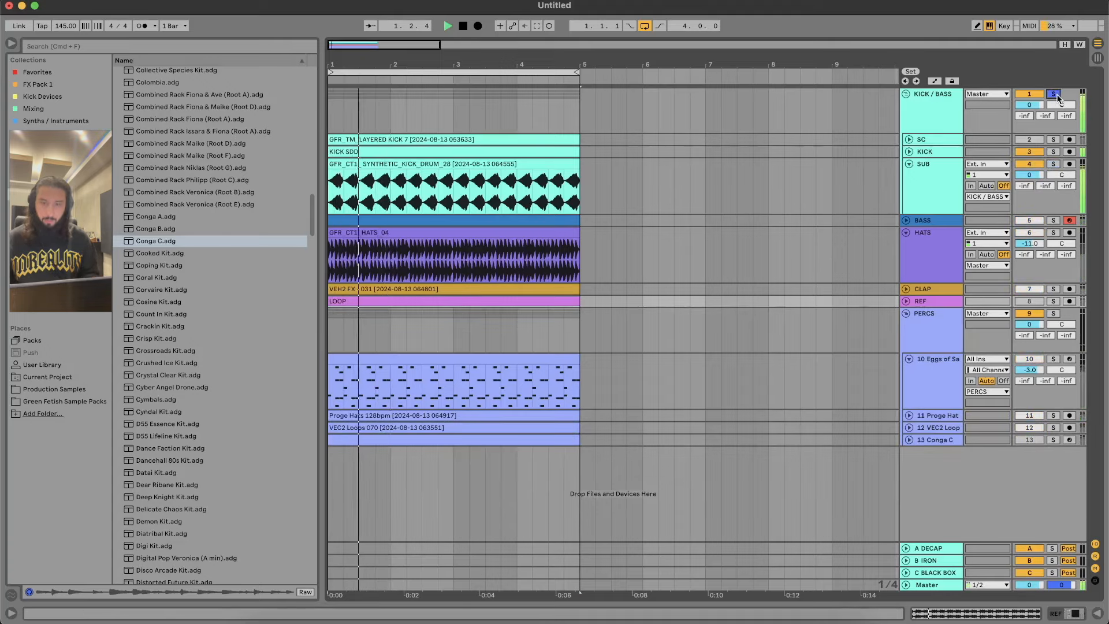
key("space")
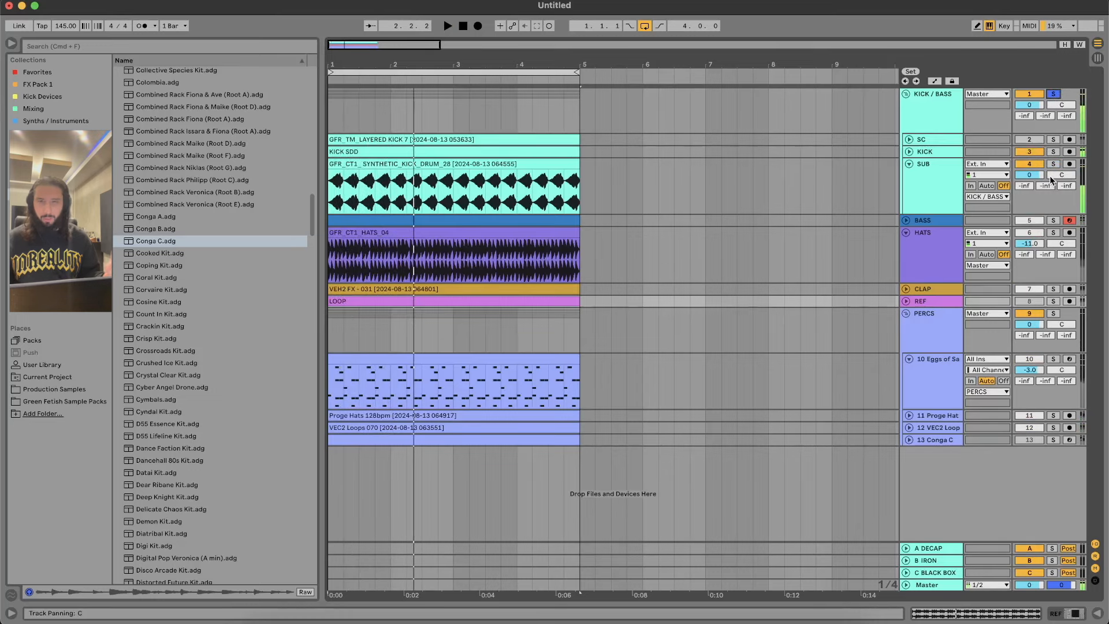
Unfold and solo the BASS track, then play its clip from bar 1 with the track's device chain open
left_click(906, 220)
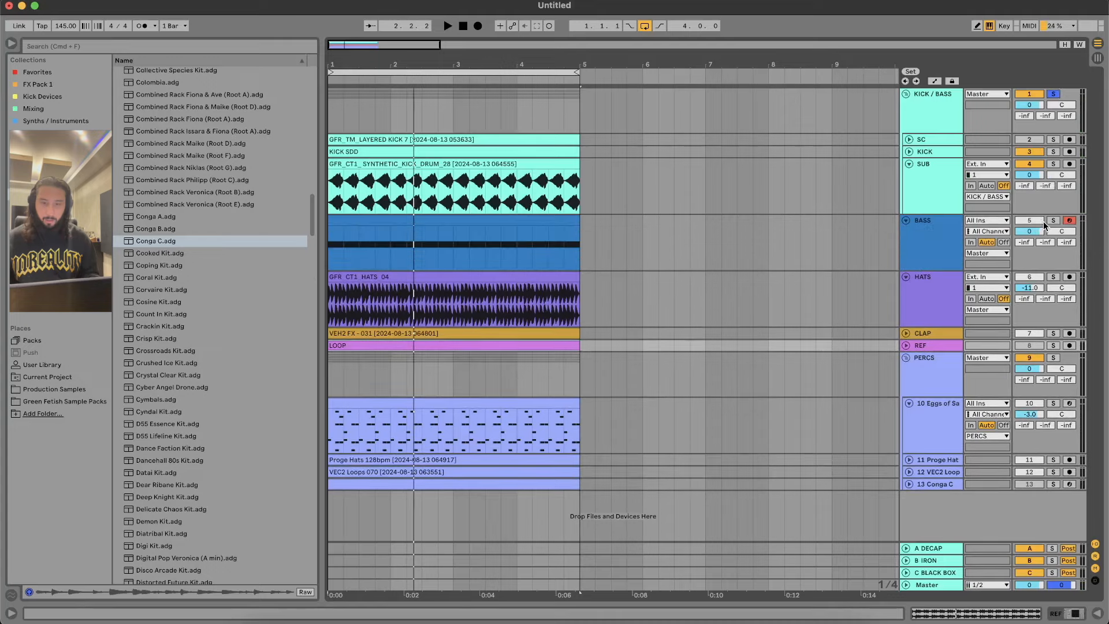
left_click(1050, 220)
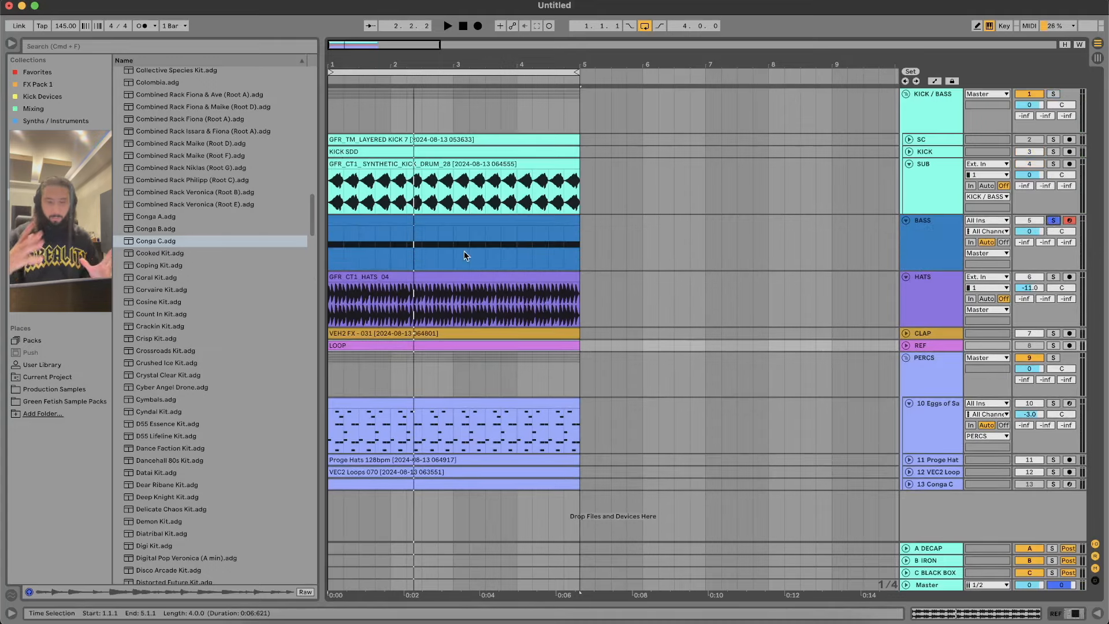
left_click(448, 221)
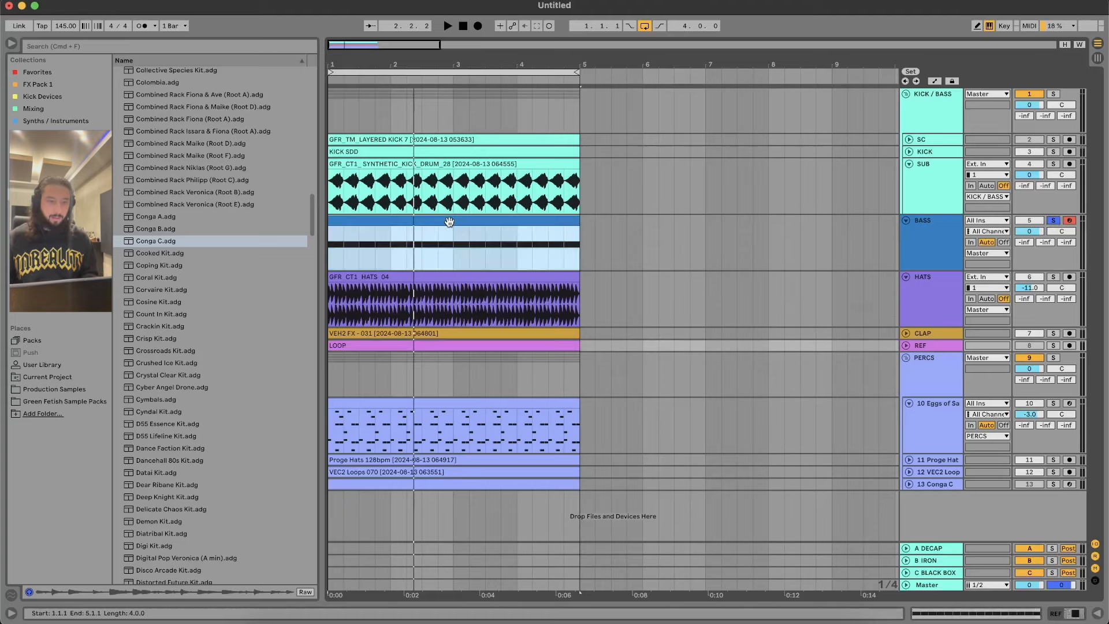
key("space")
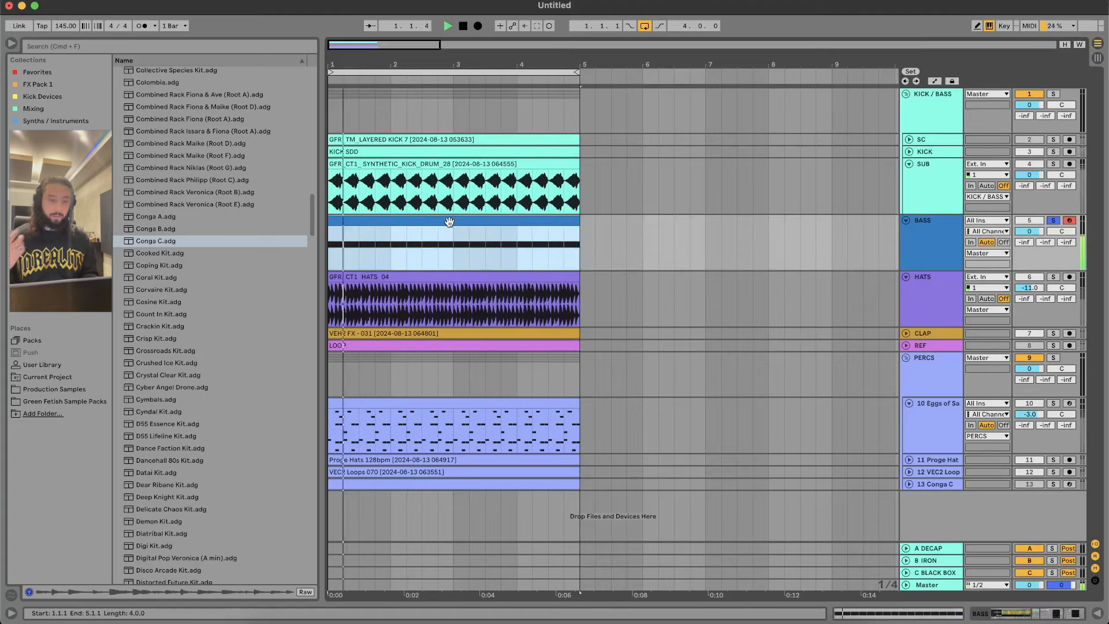
left_click(994, 616)
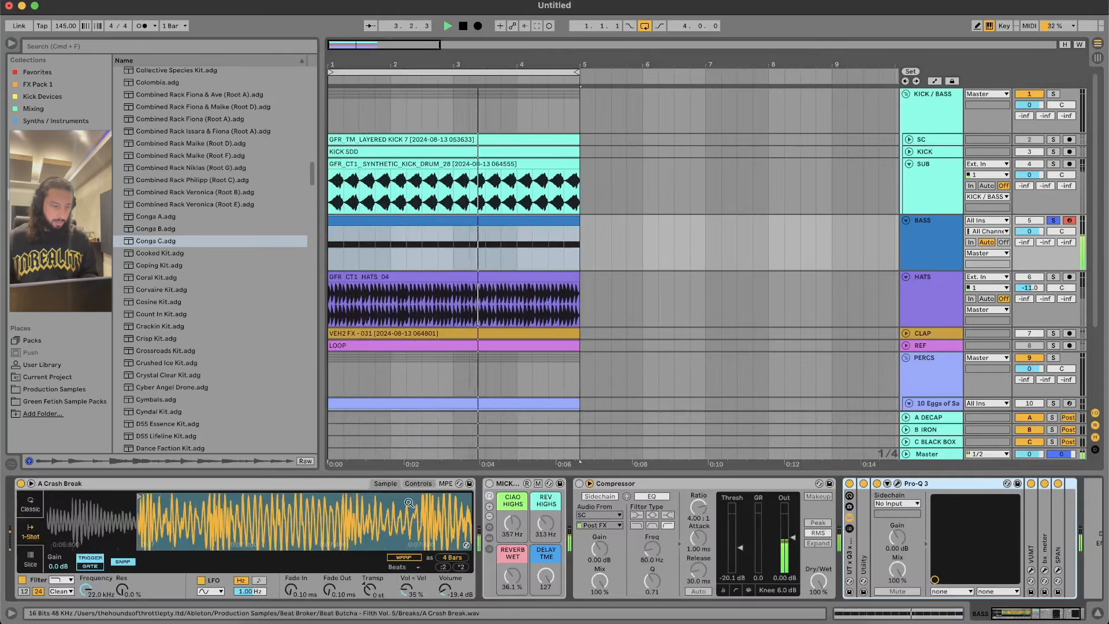
key("space")
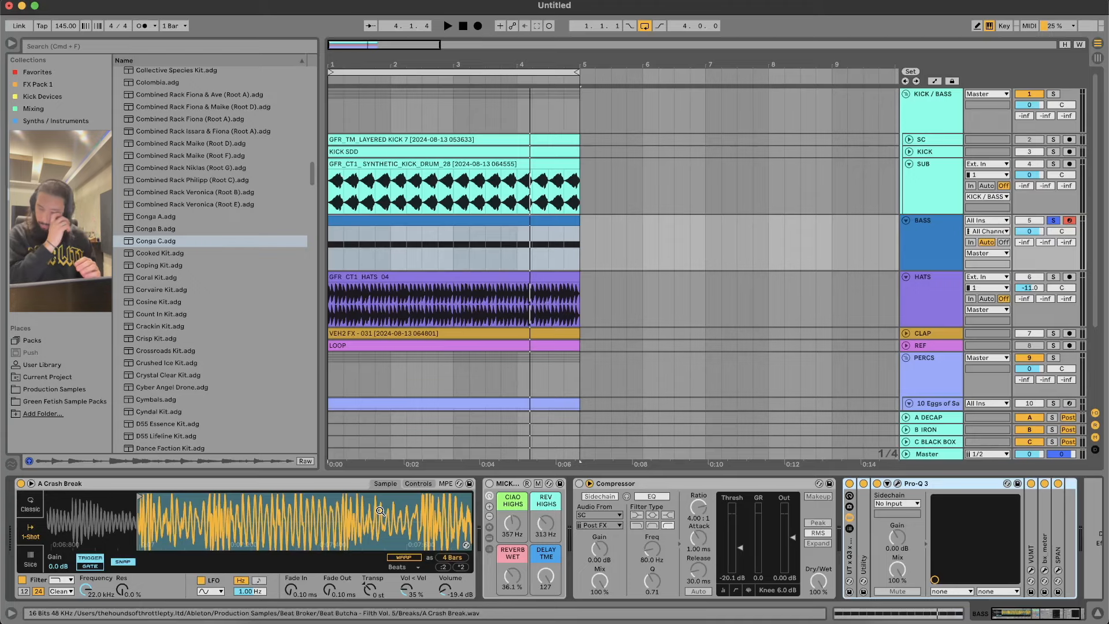
Activate the effect rack and sidechained Compressor on the BASS track while auditioning it, then hide the device chain and select the REF loop clip
left_click(489, 483)
key("space")
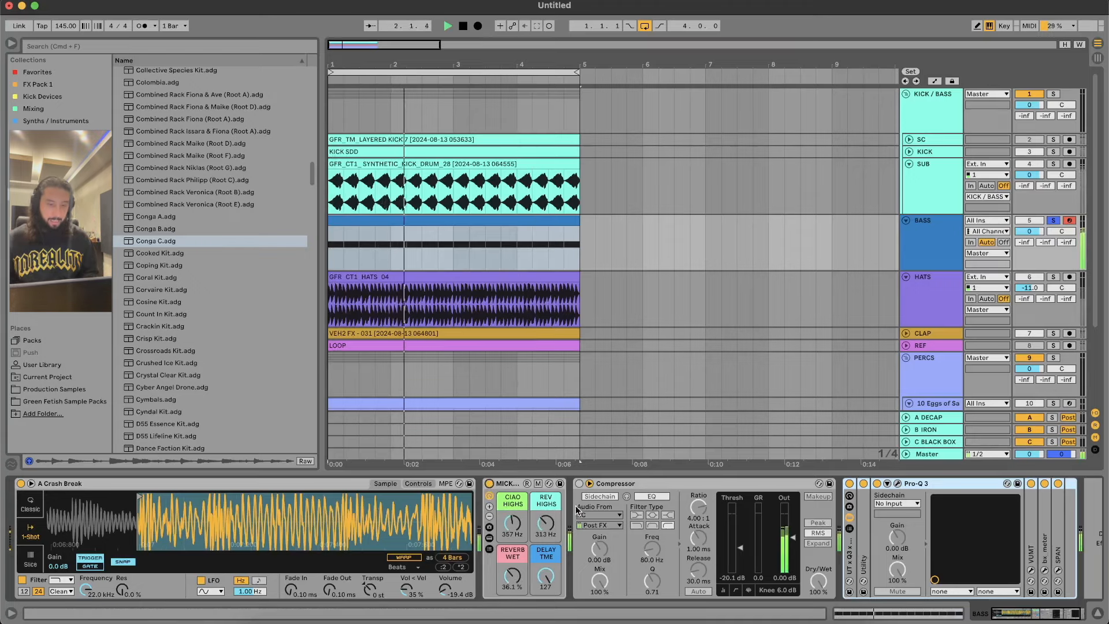
left_click(579, 484)
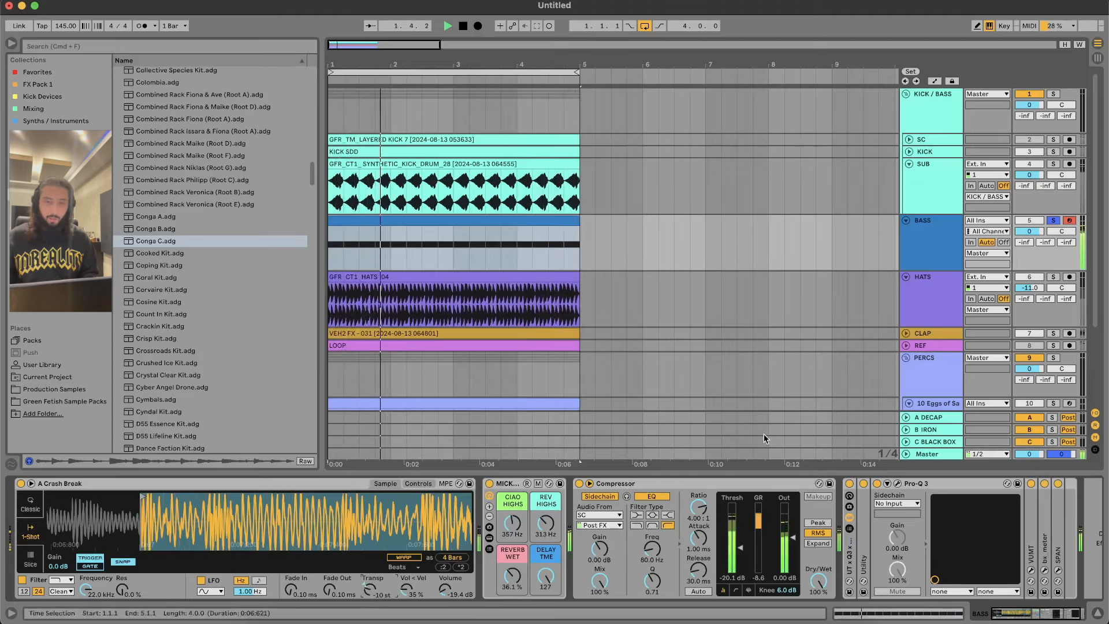
key("space")
double_click(369, 587)
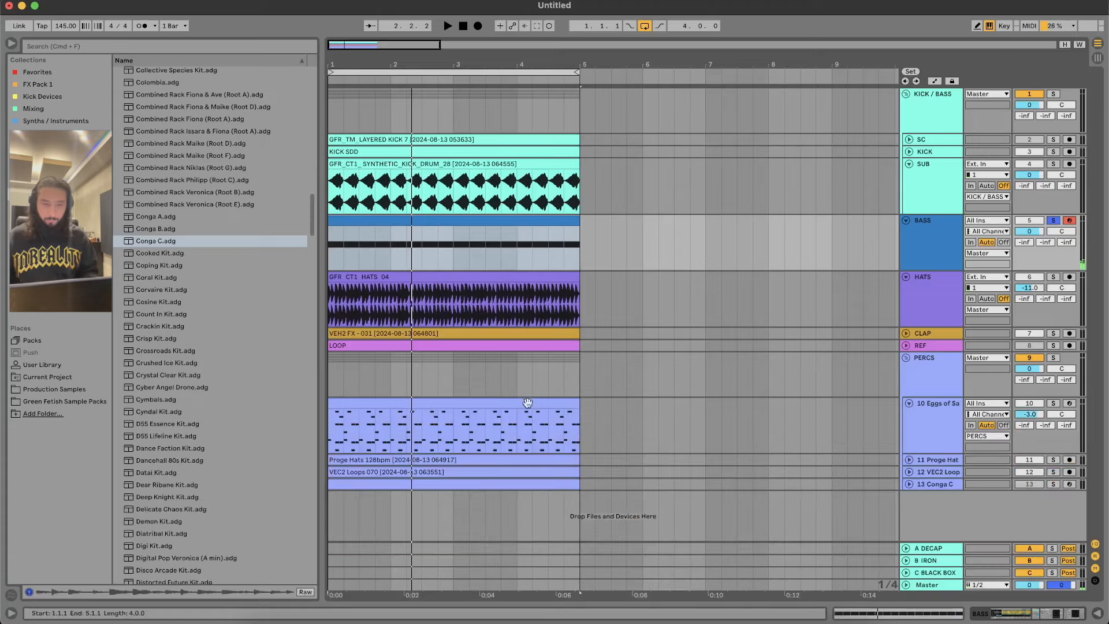
left_click(503, 349)
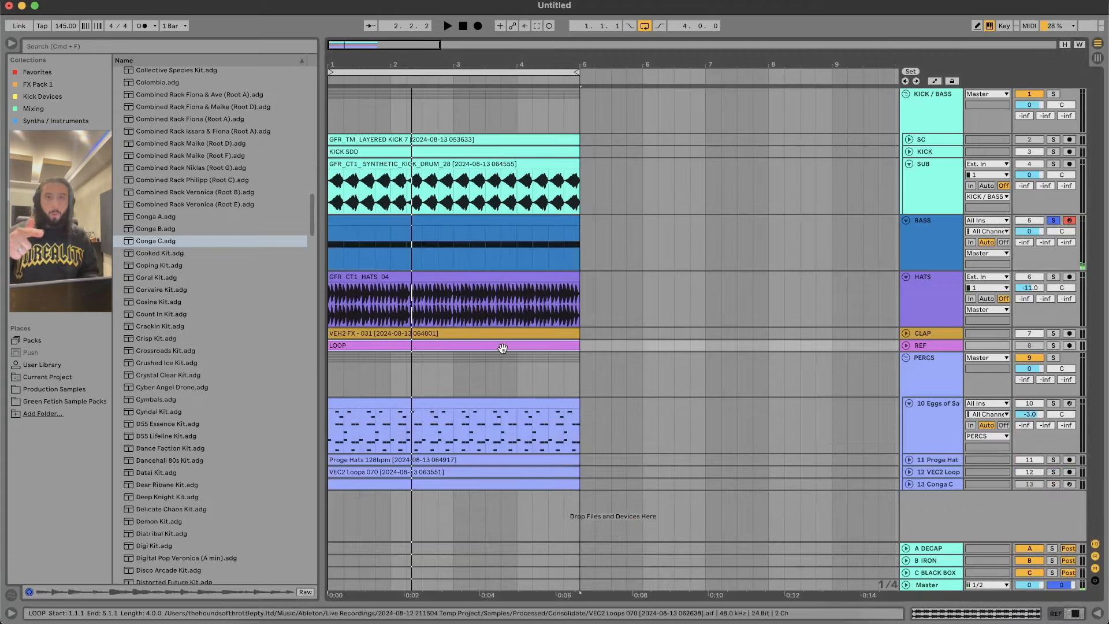